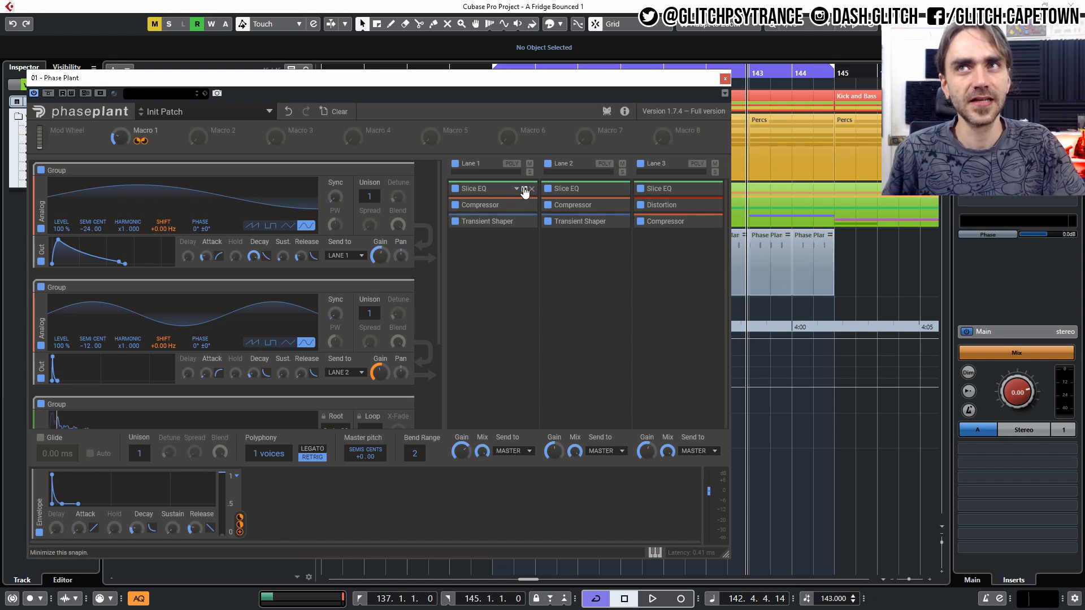
# - Expand the Slice EQ effects in the lanes and review the generator groups of the existing Phase Plant 01 patch
pyautogui.click(609, 189)
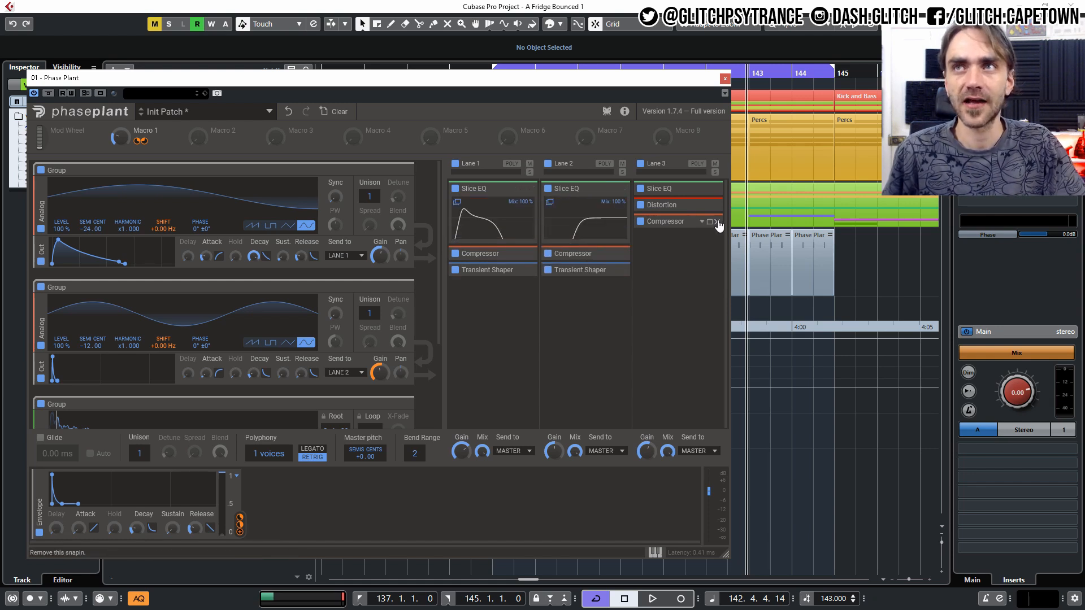
pyautogui.click(699, 191)
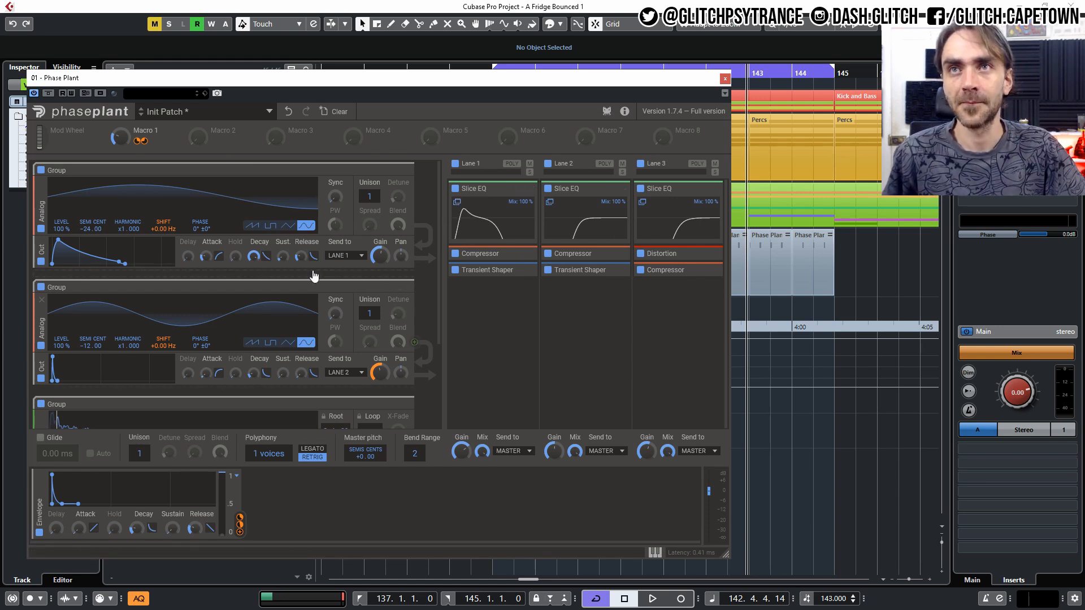
pyautogui.scroll(-3, 339, 314)
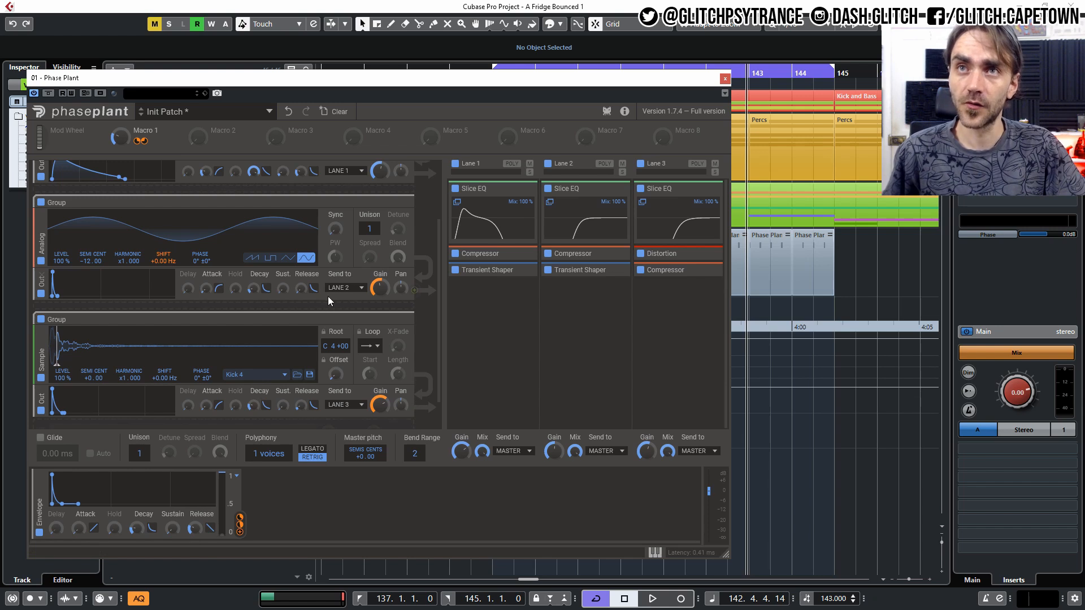
pyautogui.scroll(2, 311, 321)
pyautogui.scroll(2, 311, 321)
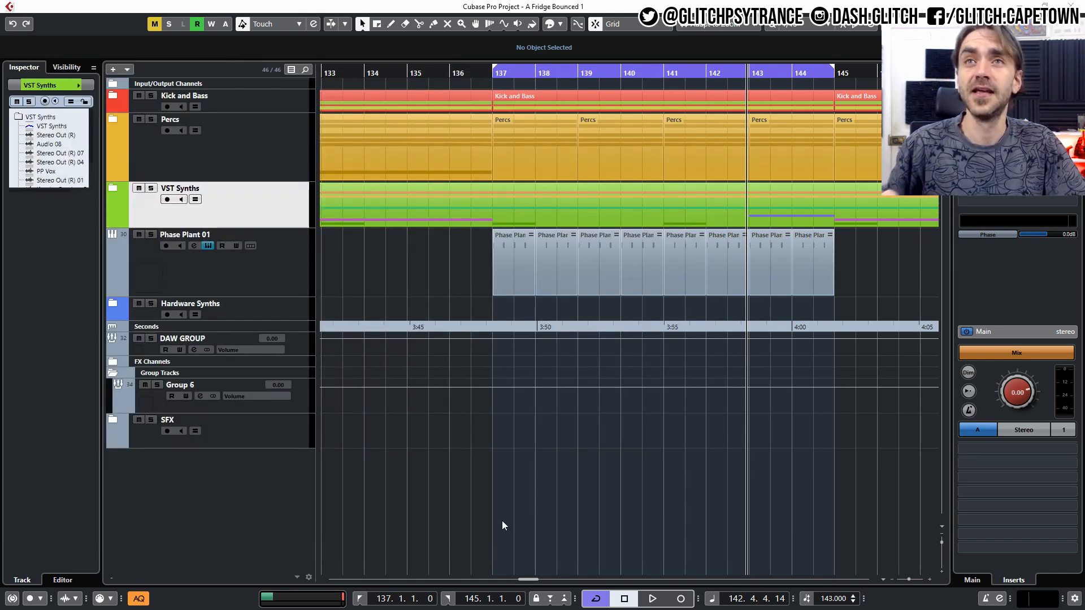
# - Add one Phase Plant instrument track routed to Stereo Out and reposition its plugin window over the project
pyautogui.rightClick(258, 276)
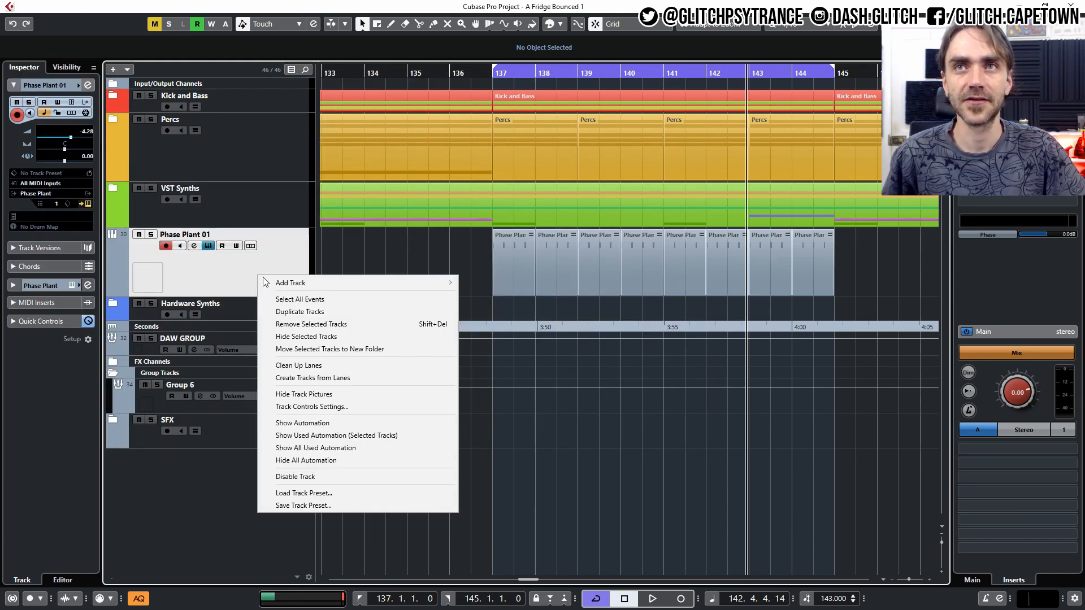
pyautogui.moveTo(340, 282)
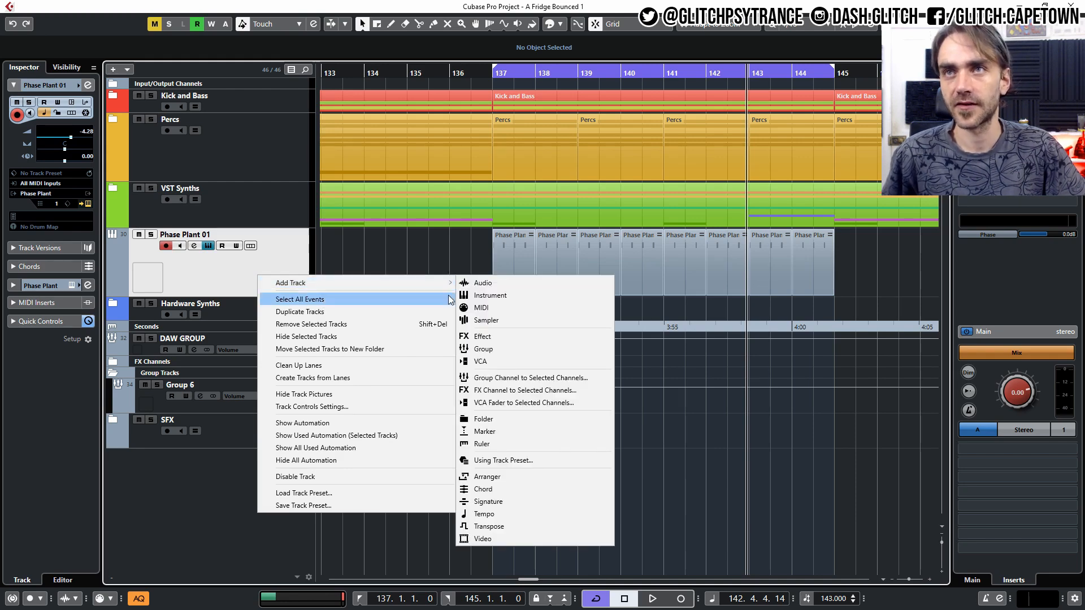
pyautogui.click(524, 295)
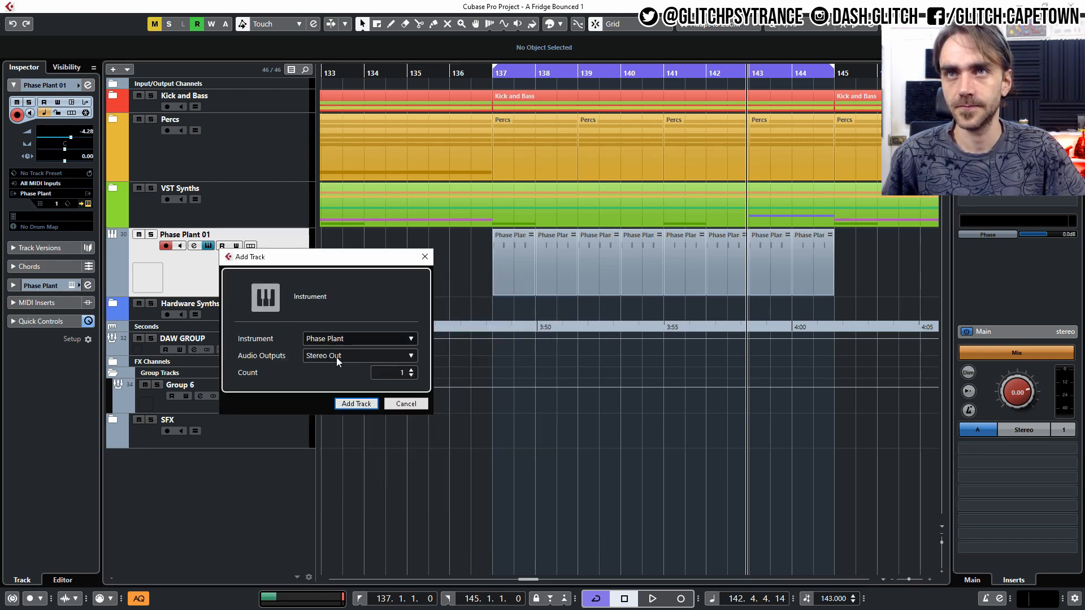
pyautogui.click(354, 404)
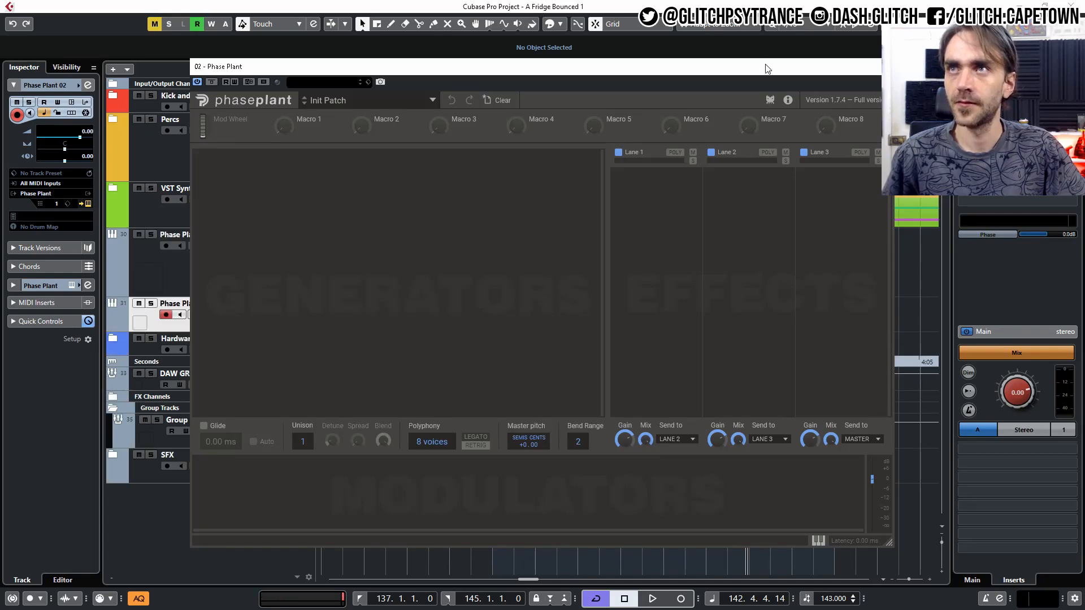
pyautogui.moveTo(658, 35); pyautogui.dragTo(658, 35)
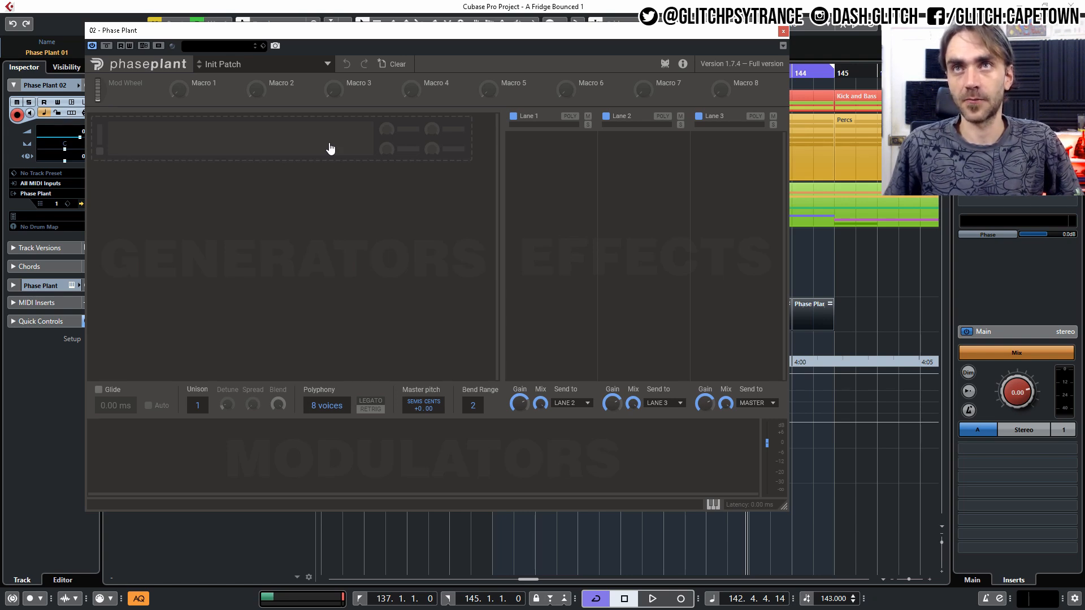
# - Add an Analog generator to the empty patch, with a sine wave tuned to -24 semitones
pyautogui.click(339, 148)
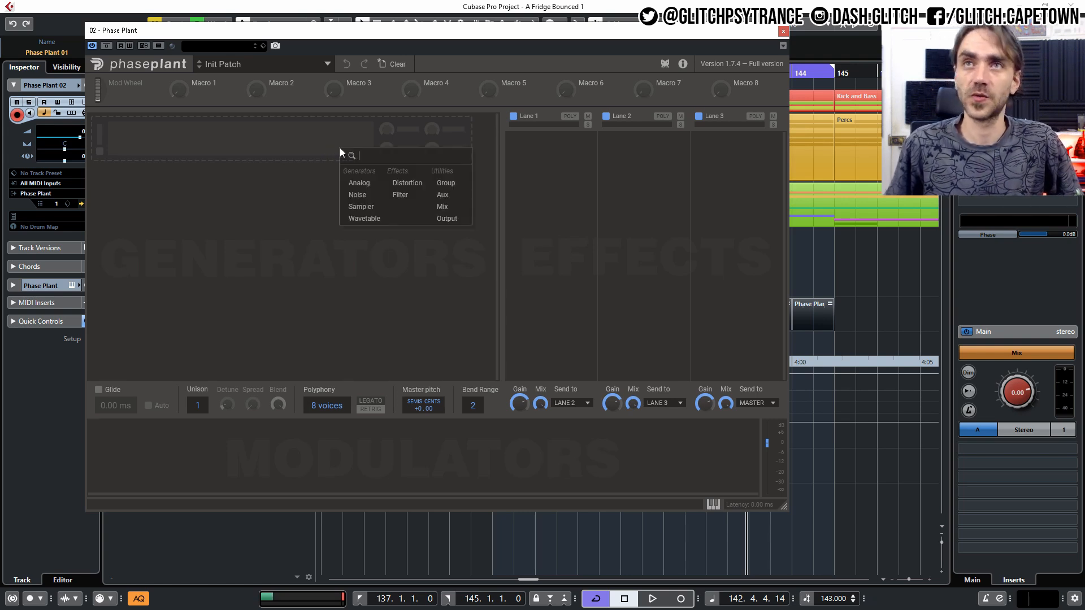
pyautogui.click(365, 186)
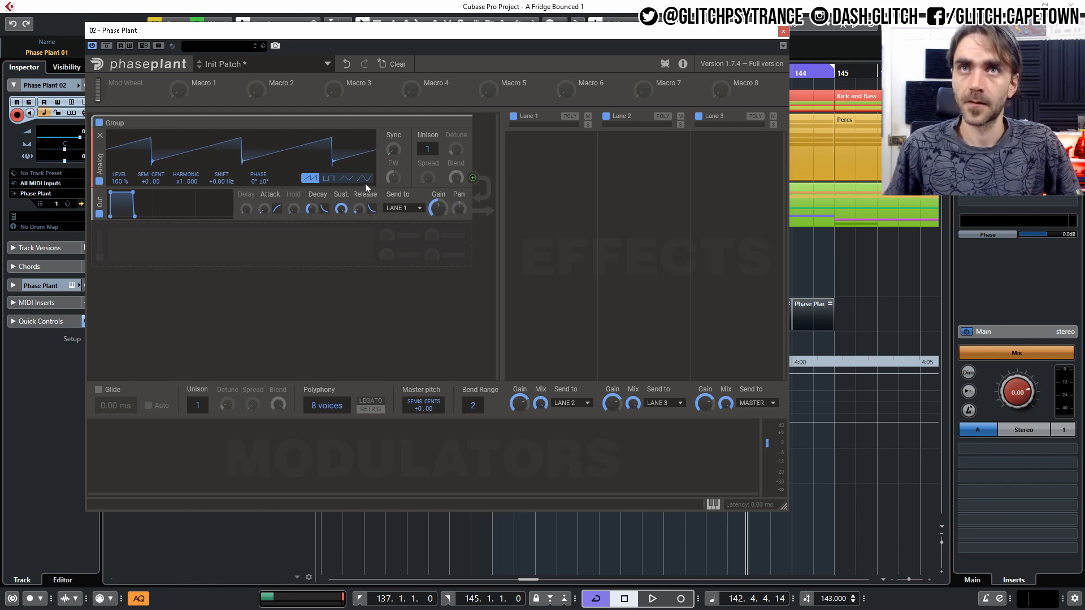
pyautogui.click(364, 179)
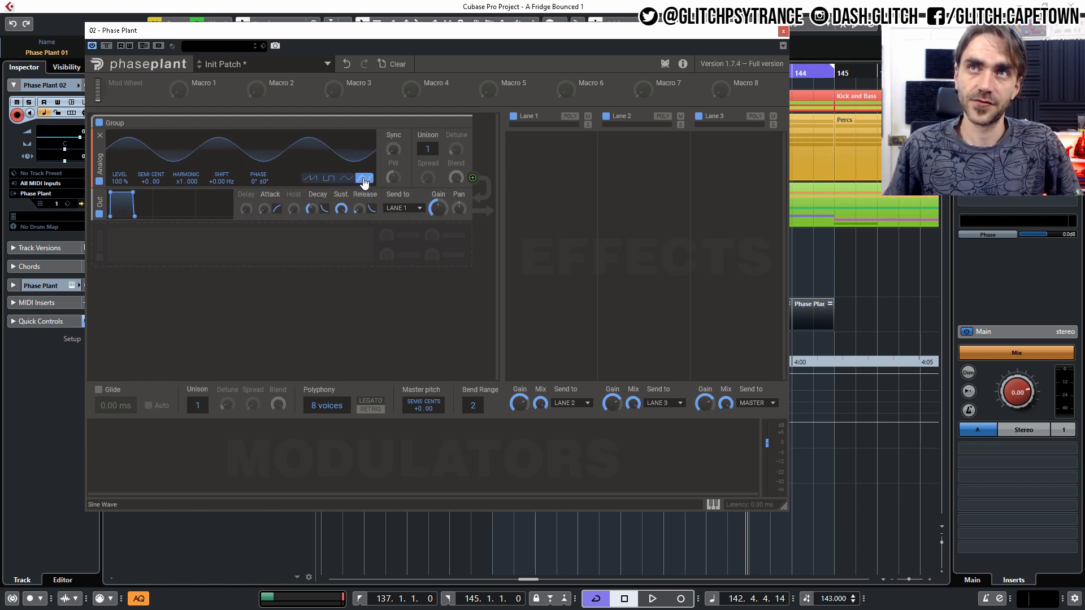
pyautogui.moveTo(145, 179); pyautogui.dragTo(367, 237)
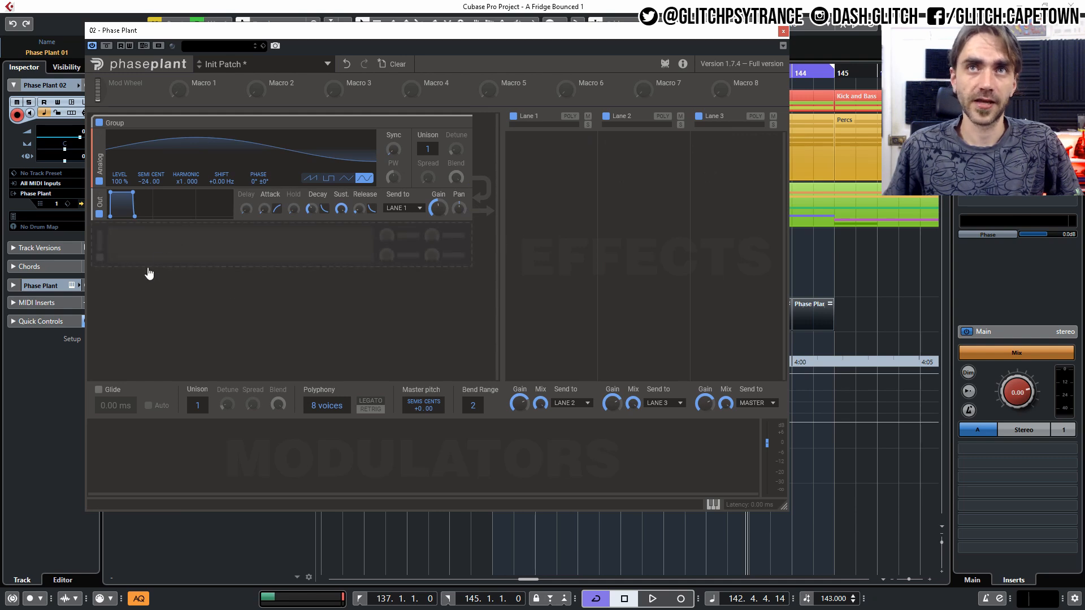
# - Add a second group containing a sine-wave Analog generator tuned to -12 semitones and its own Output
pyautogui.click(164, 259)
pyautogui.click(270, 289)
pyautogui.click(136, 259)
pyautogui.click(153, 293)
pyautogui.click(364, 294)
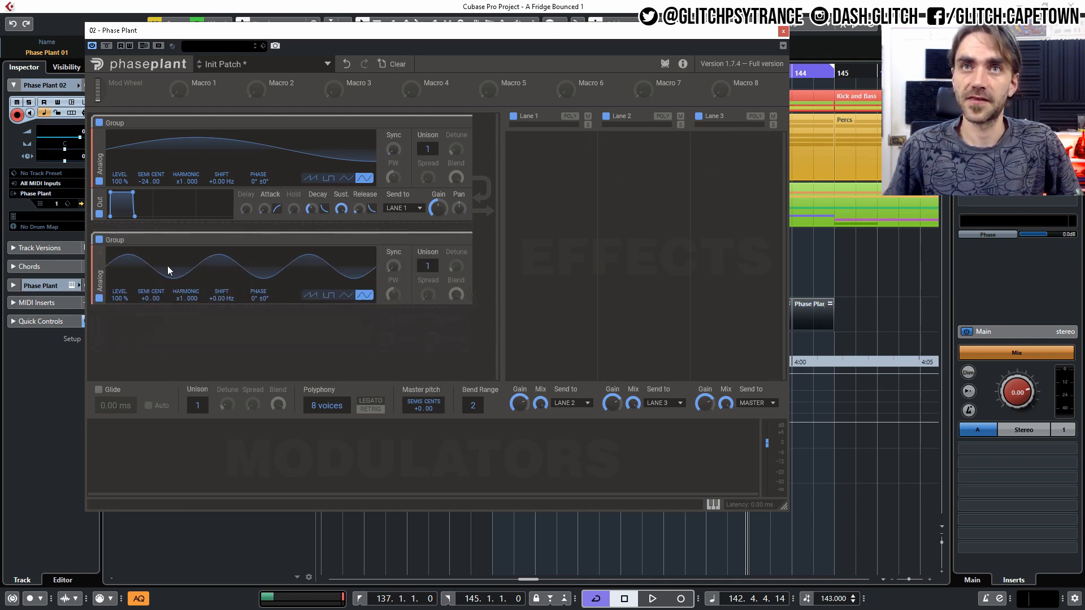
pyautogui.moveTo(140, 300); pyautogui.dragTo(140, 327)
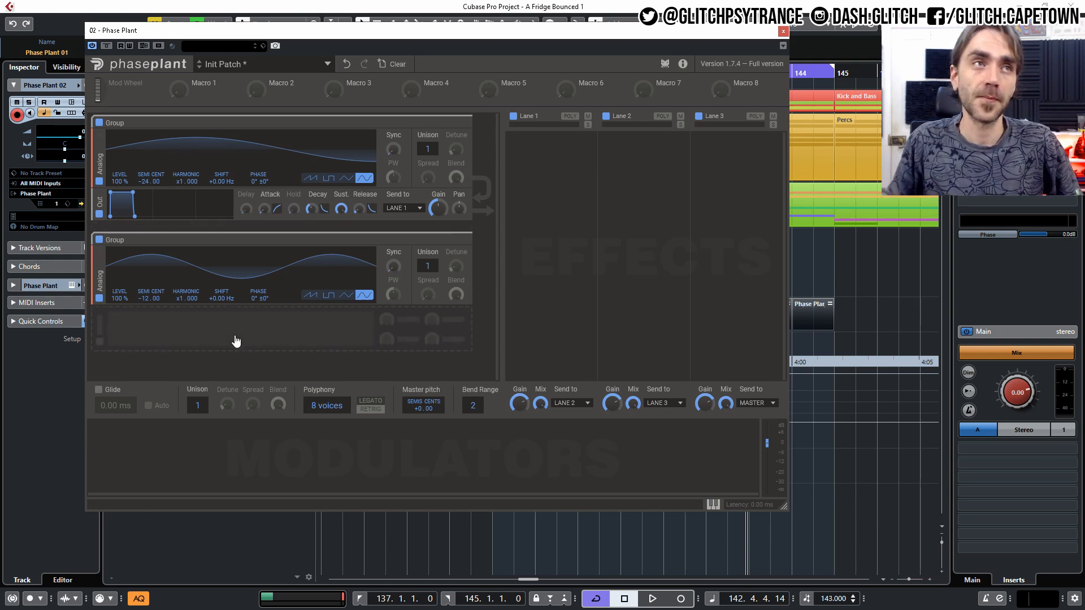
pyautogui.click(320, 336)
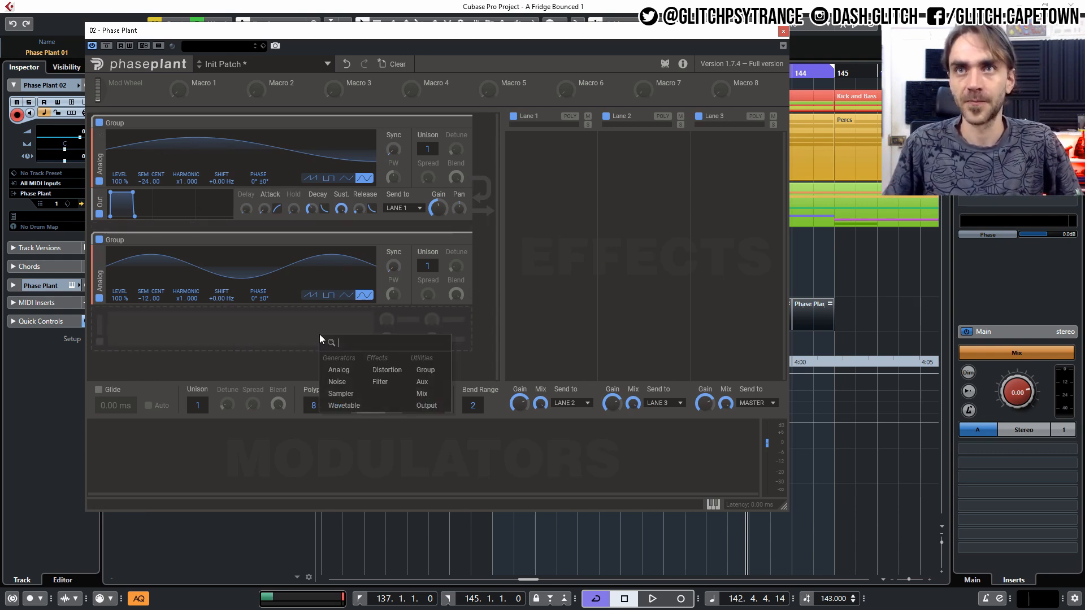
pyautogui.click(426, 406)
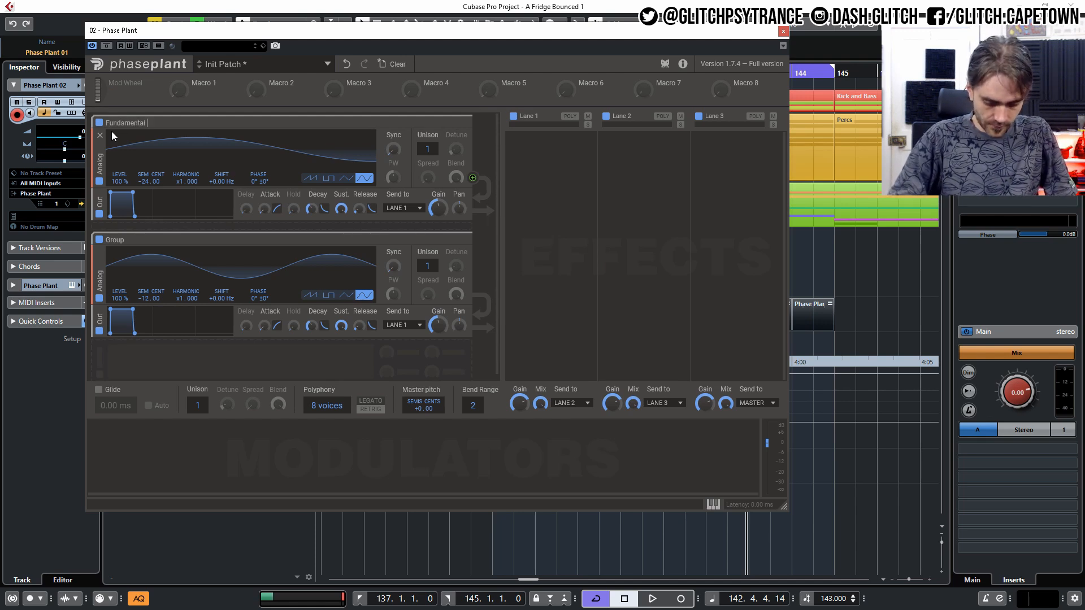
# - Name the first generator group "Fundamental / Body" and the second group "Punch / Transient"
pyautogui.write('/ Body')
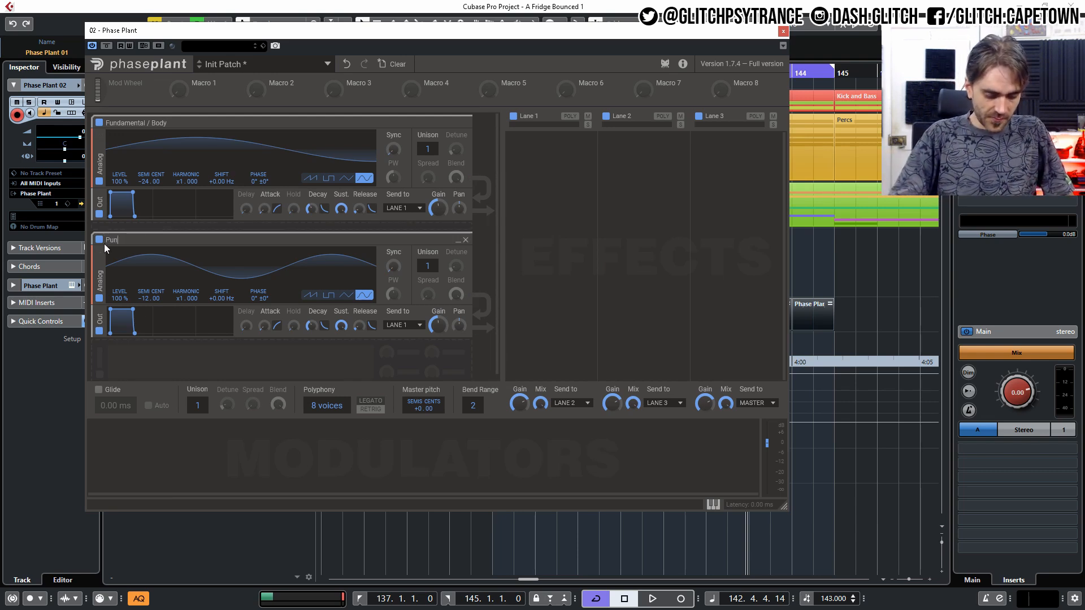
pyautogui.write('Transient')
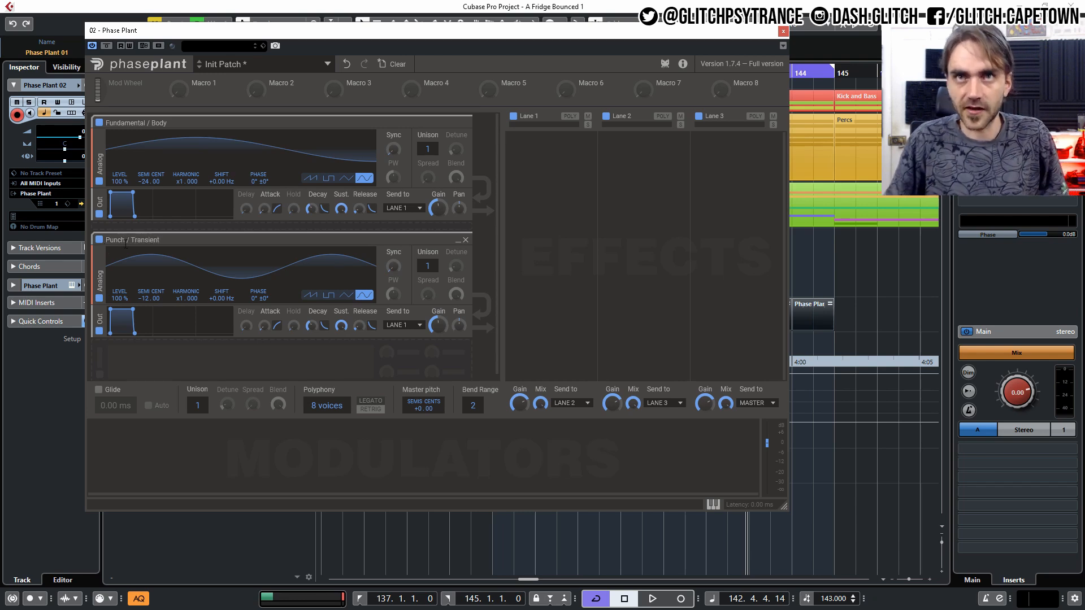
# - Add a third group with a Sampler generator and load the Kick 4 sample from Drums Acoustic
pyautogui.scroll(-1, 218, 222)
pyautogui.click(242, 357)
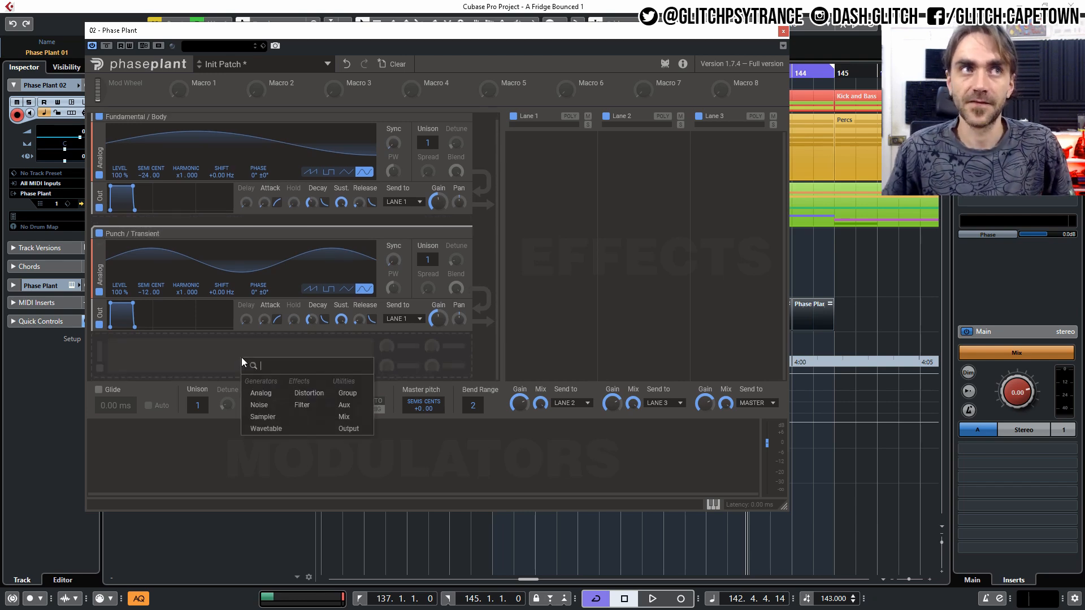
pyautogui.click(347, 392)
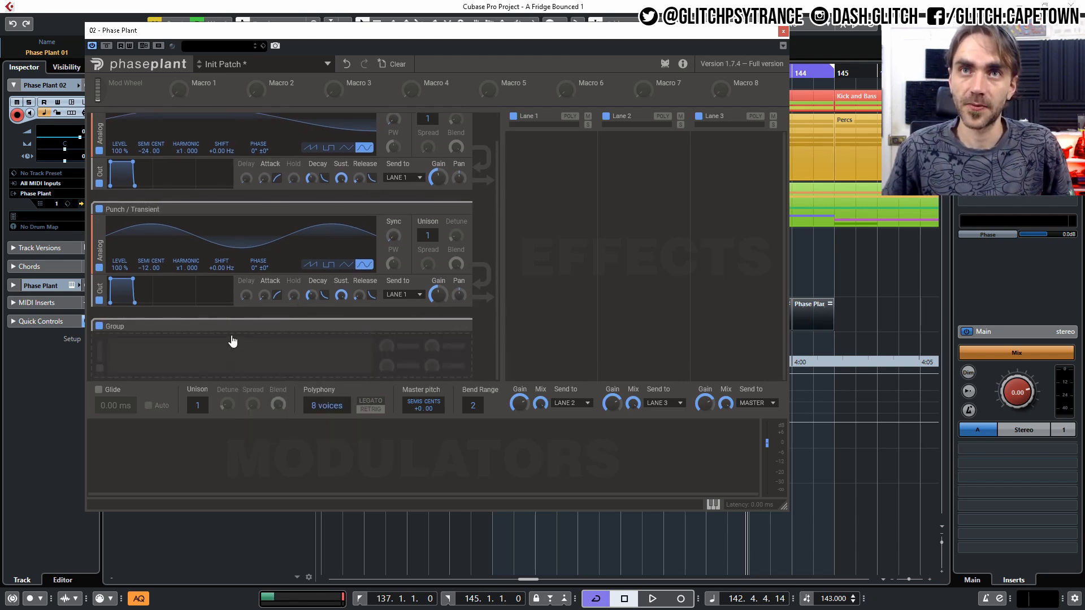
pyautogui.click(216, 349)
pyautogui.click(236, 409)
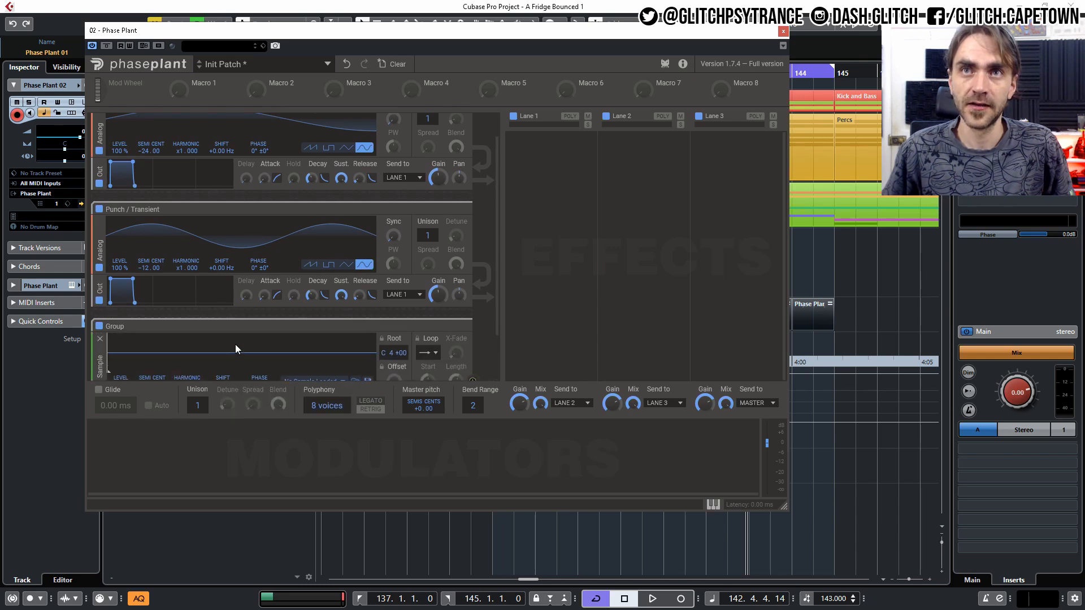
pyautogui.click(316, 322)
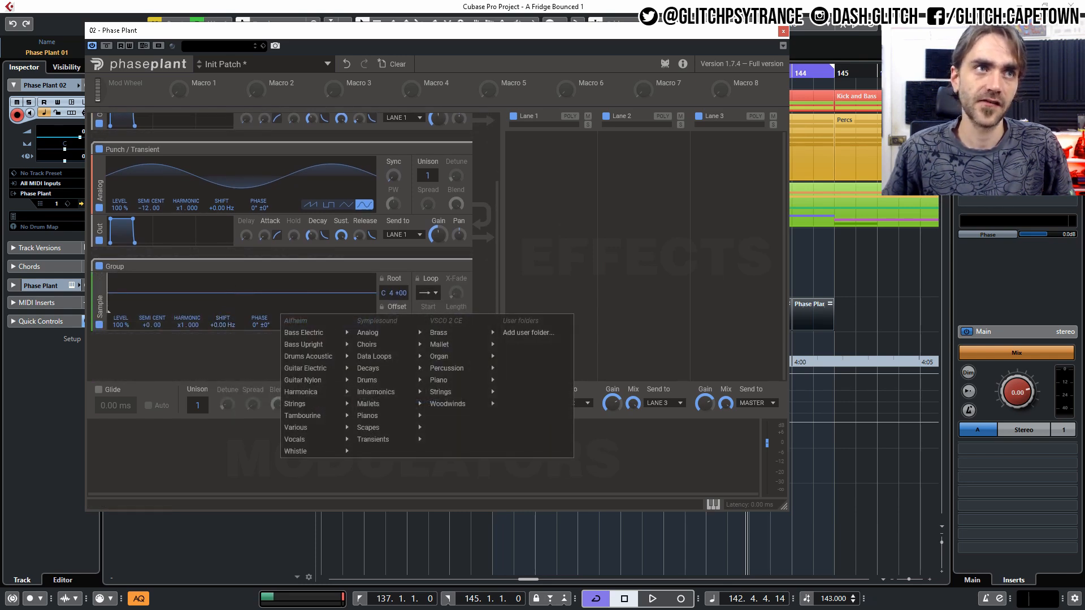
pyautogui.moveTo(320, 362)
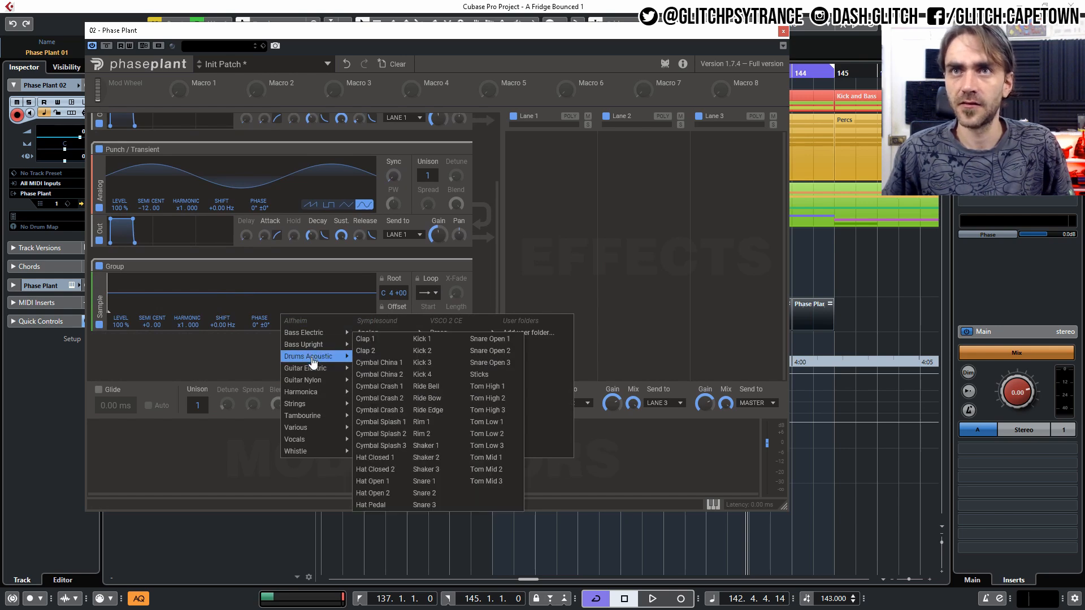
pyautogui.click(417, 374)
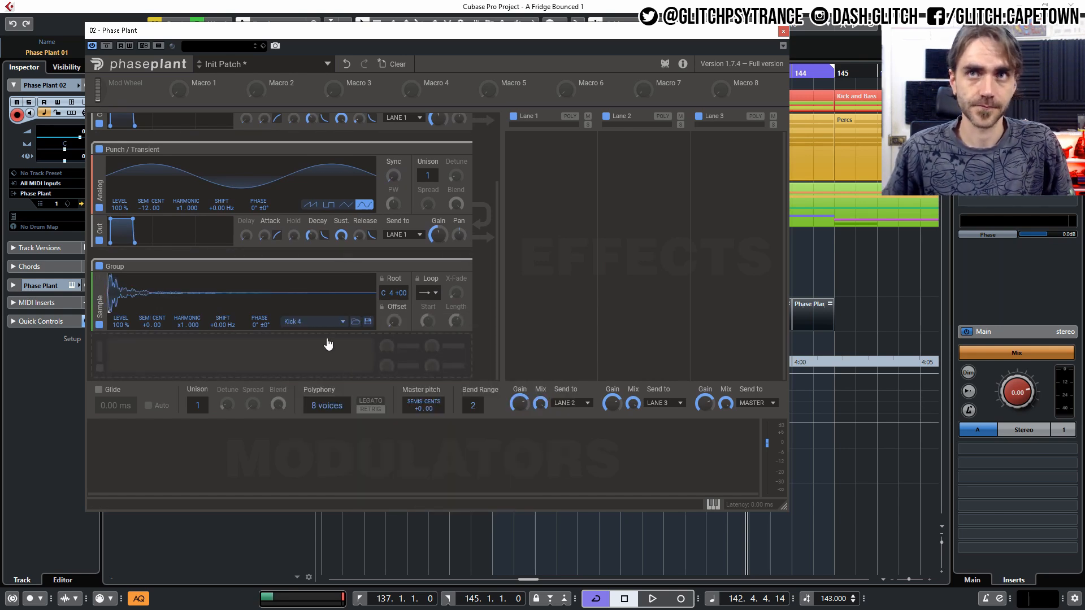
# - Add an Output to the sampler group and name the group "Sample"
pyautogui.click(181, 355)
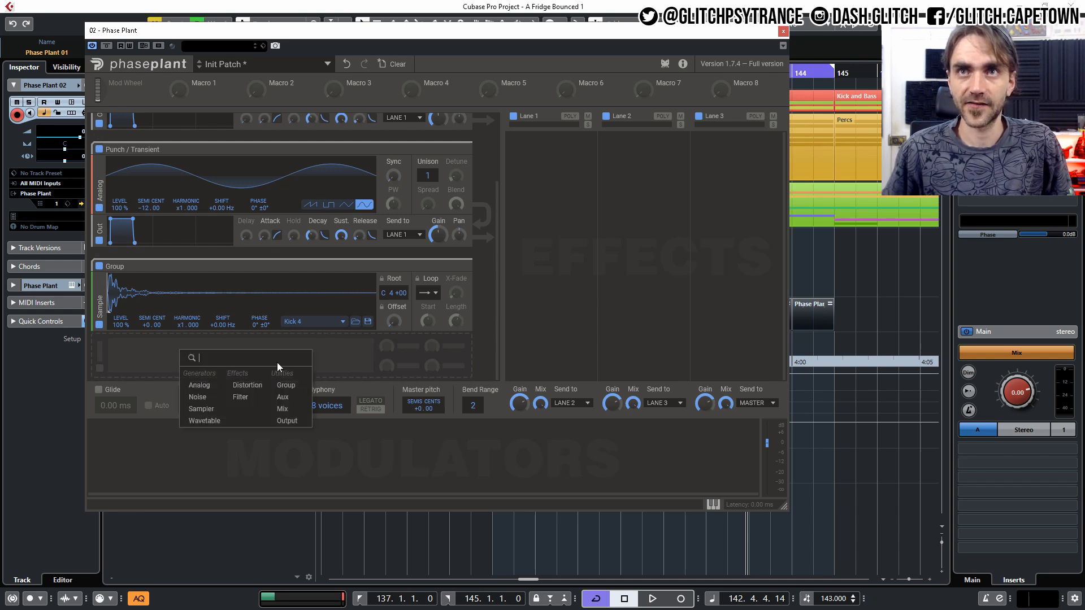
pyautogui.click(290, 418)
pyautogui.scroll(3, 432, 299)
pyautogui.scroll(-3, 334, 275)
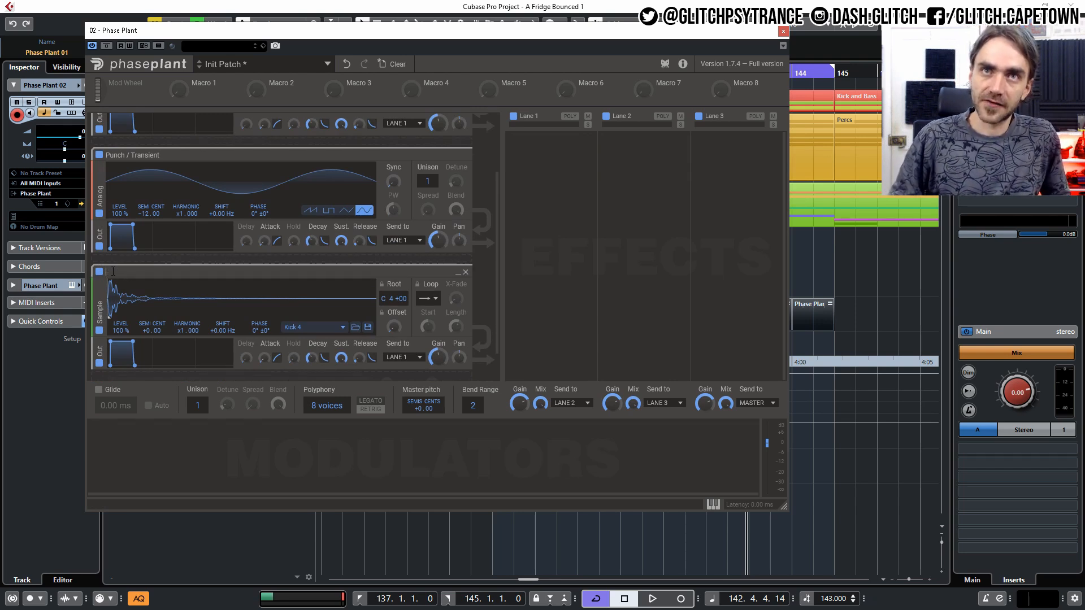
pyautogui.write('Sample')
# - Send the Punch / Transient group's output to Lane 2 and the Sample group's output to Lane 3
pyautogui.scroll(2, 317, 217)
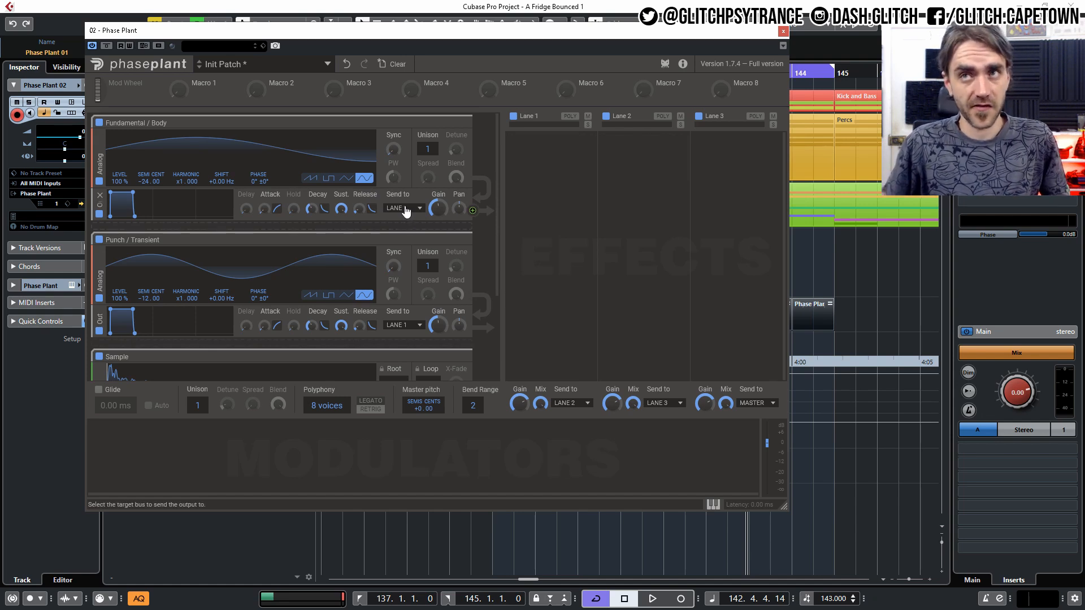
pyautogui.scroll(-1, 406, 210)
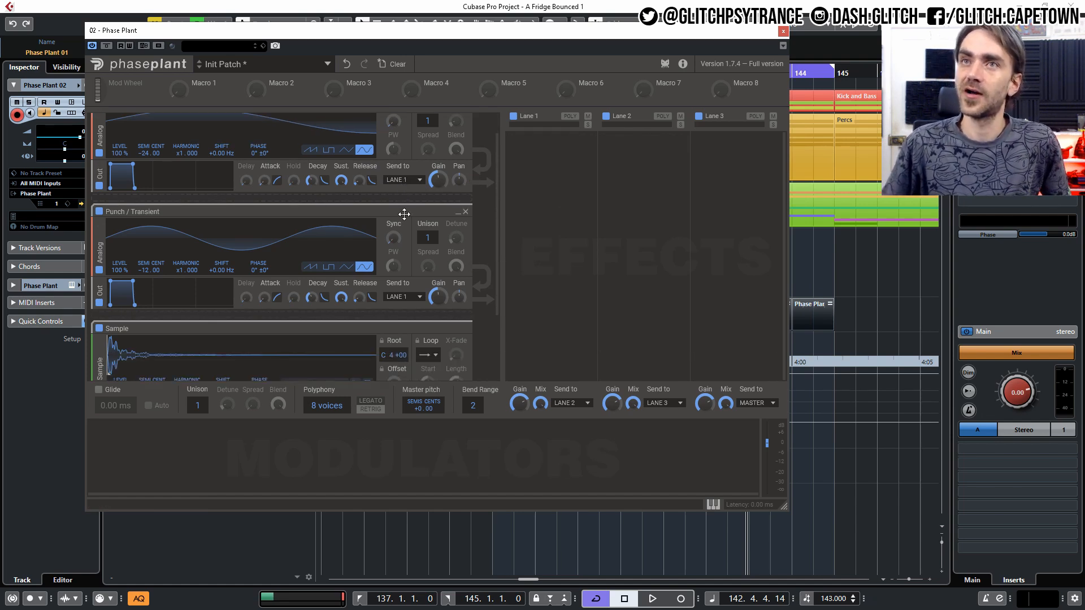
pyautogui.click(411, 298)
pyautogui.click(399, 306)
pyautogui.scroll(-3, 399, 313)
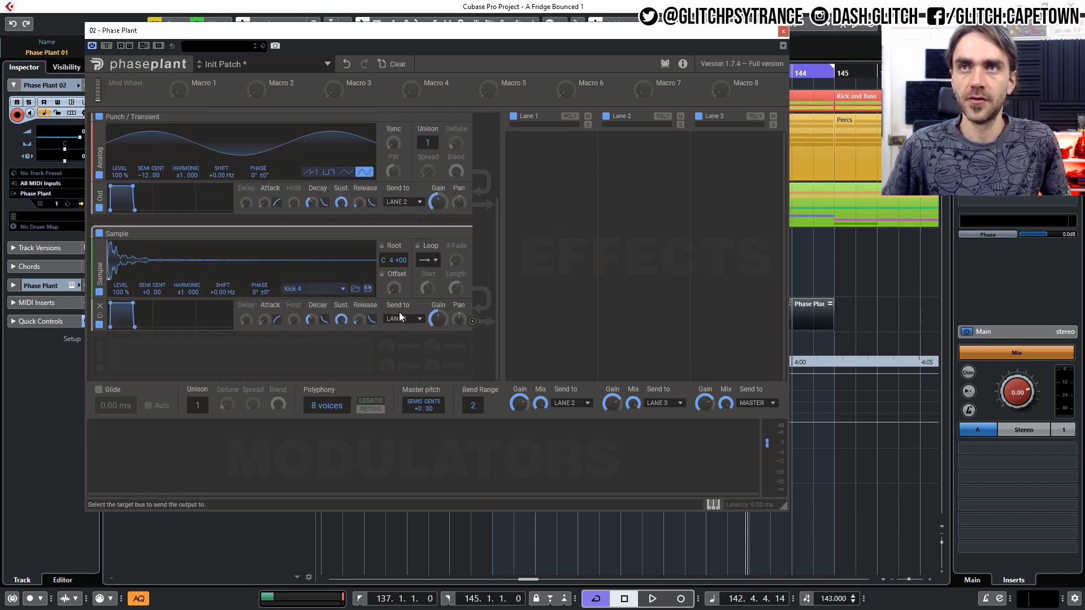
pyautogui.click(400, 320)
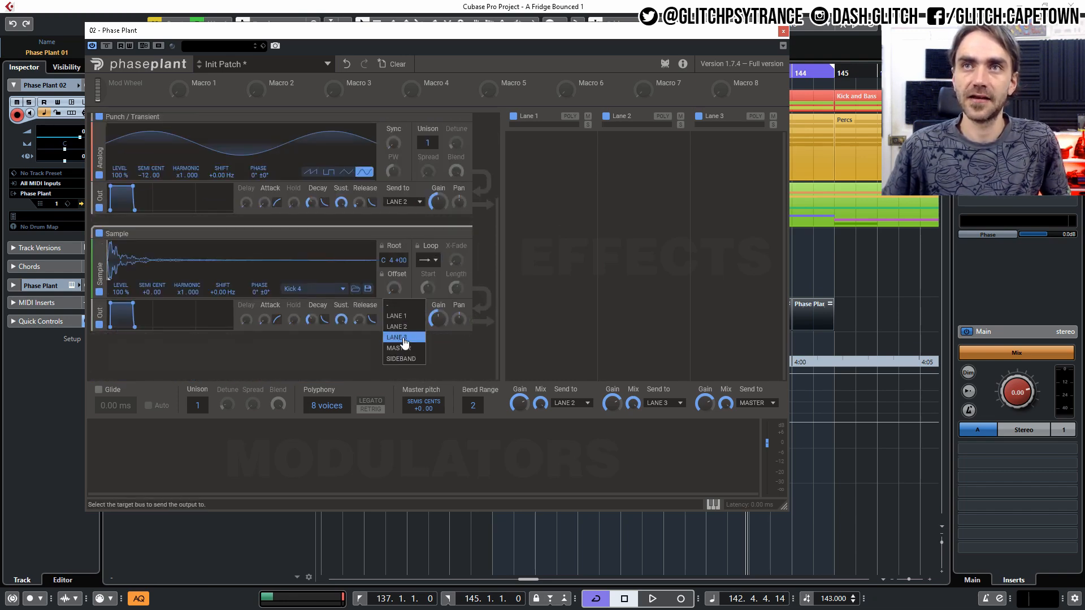
pyautogui.click(405, 338)
# - Route the outputs of effect Lane 1 and Lane 2 directly to Master
pyautogui.scroll(4, 409, 306)
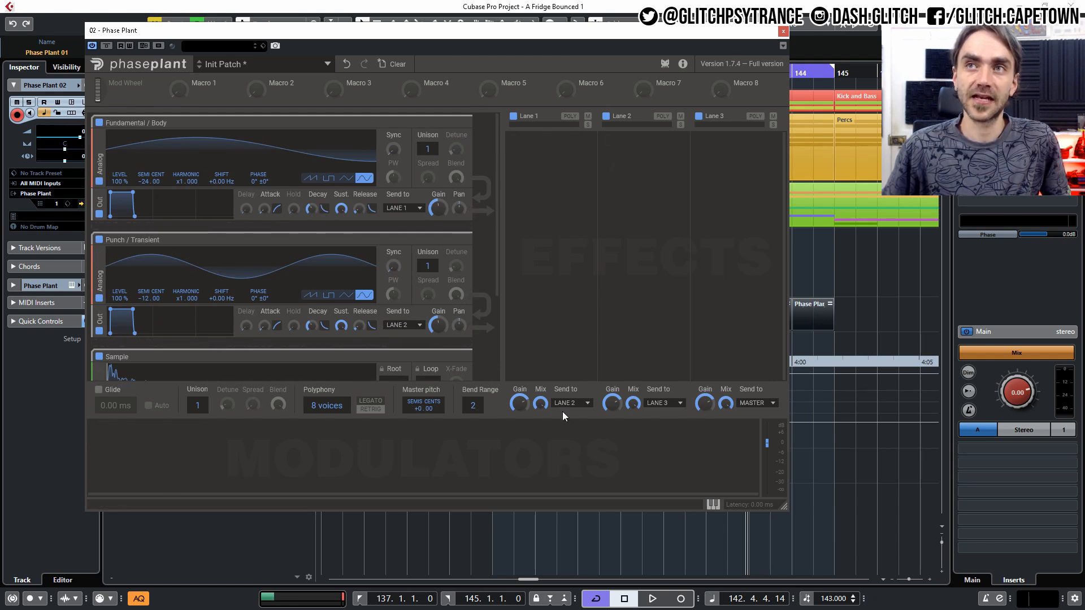
pyautogui.click(572, 404)
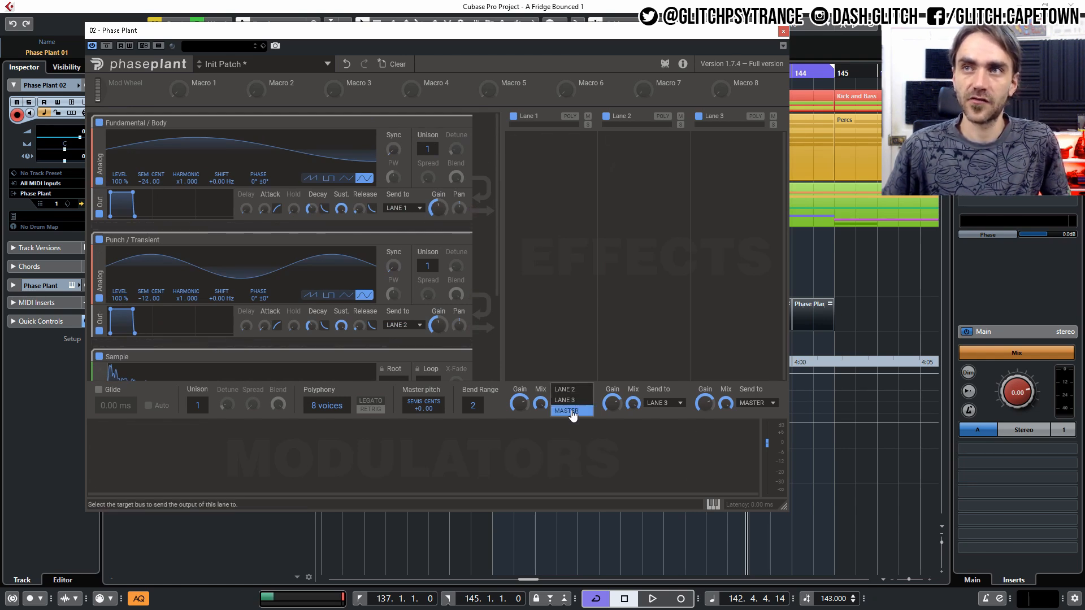
pyautogui.click(572, 411)
pyautogui.click(664, 403)
pyautogui.click(666, 413)
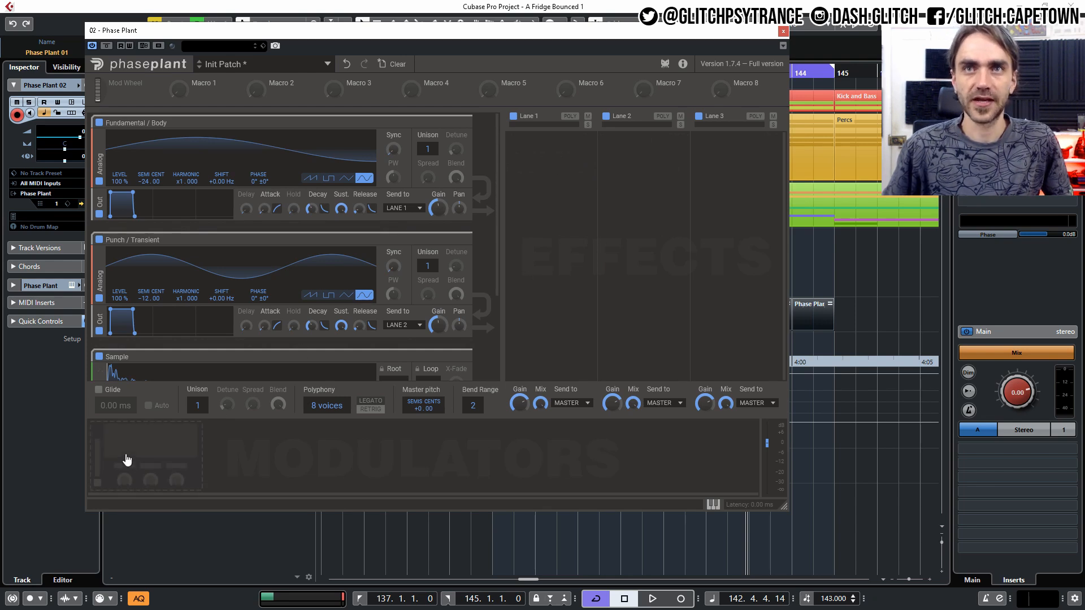
# - Add an Envelope modulator and assign it to the frequency Shift of the Punch / Transient oscillator with a positive amount
pyautogui.click(126, 440)
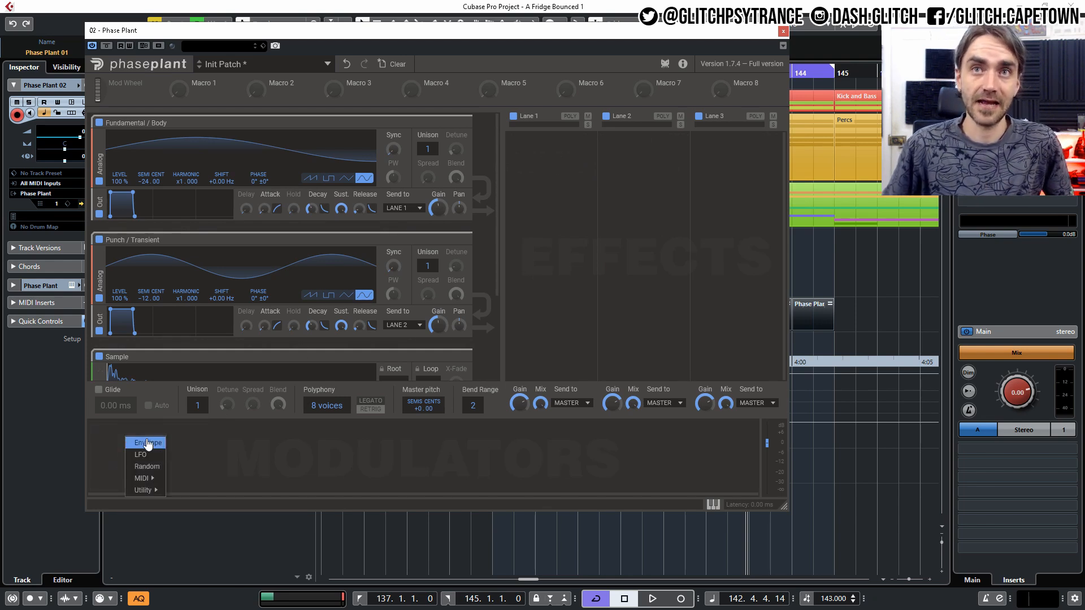
pyautogui.click(148, 444)
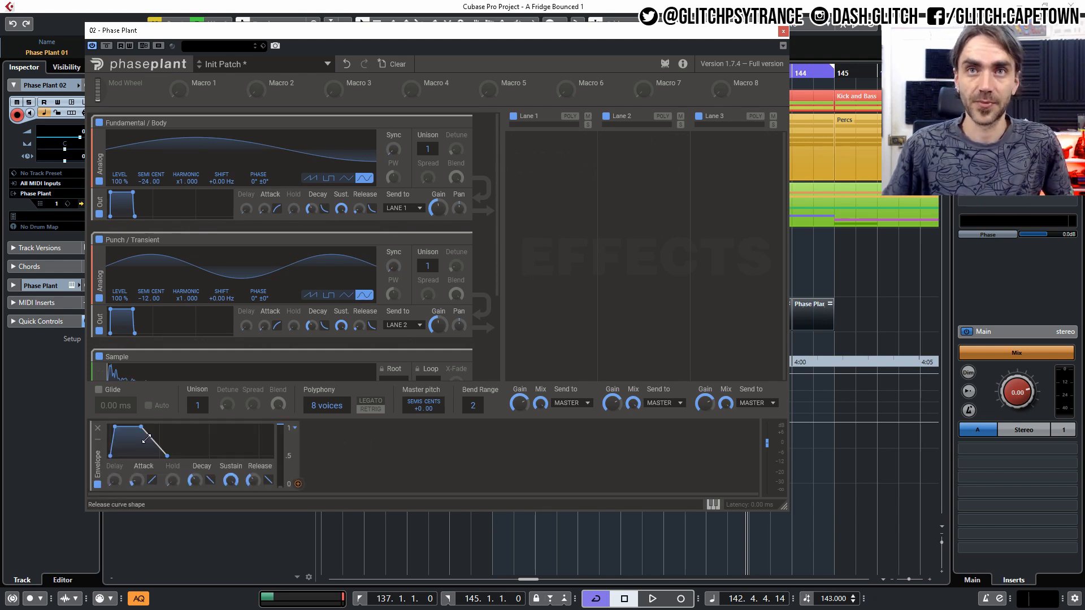
pyautogui.click(298, 484)
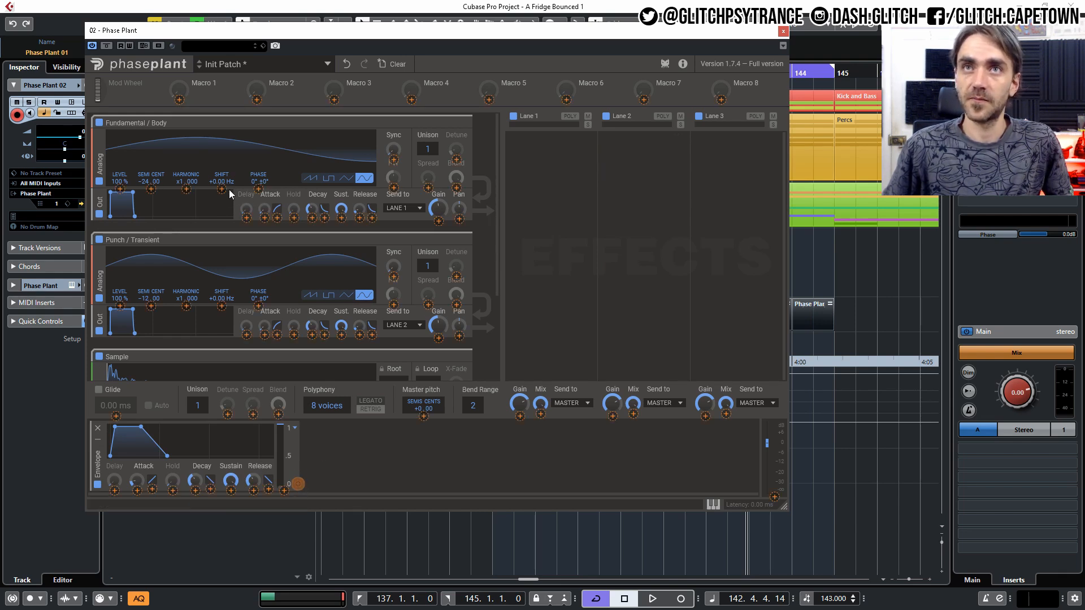
pyautogui.moveTo(222, 306); pyautogui.dragTo(222, 294)
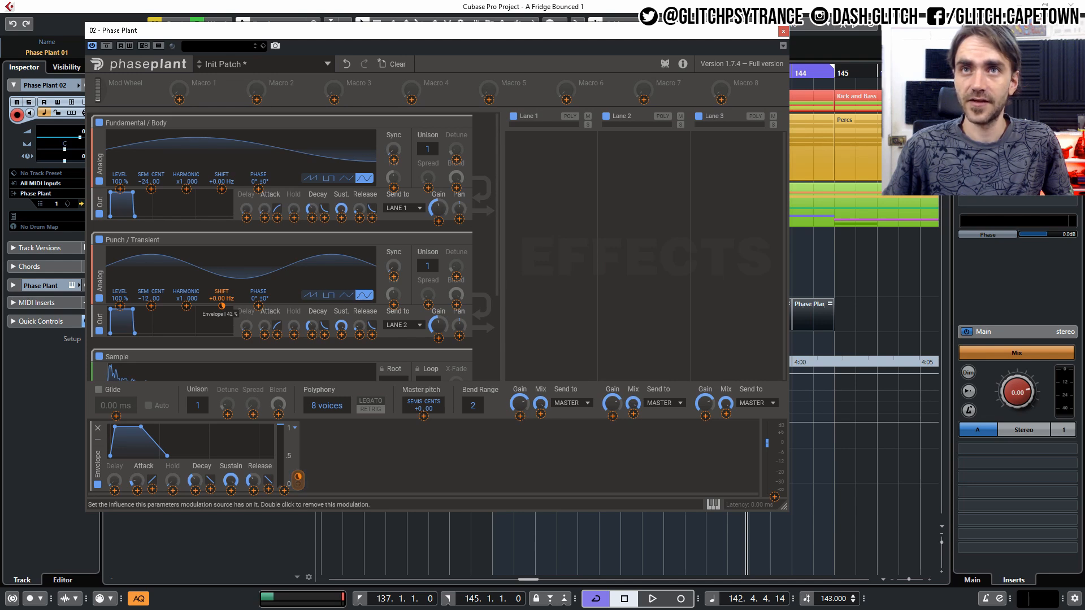
pyautogui.moveTo(222, 306); pyautogui.dragTo(222, 306)
# - Assign the same envelope to the Fundamental / Body oscillator's Shift and adjust its modulation amount
pyautogui.click(222, 190)
pyautogui.moveTo(221, 189); pyautogui.dragTo(221, 181)
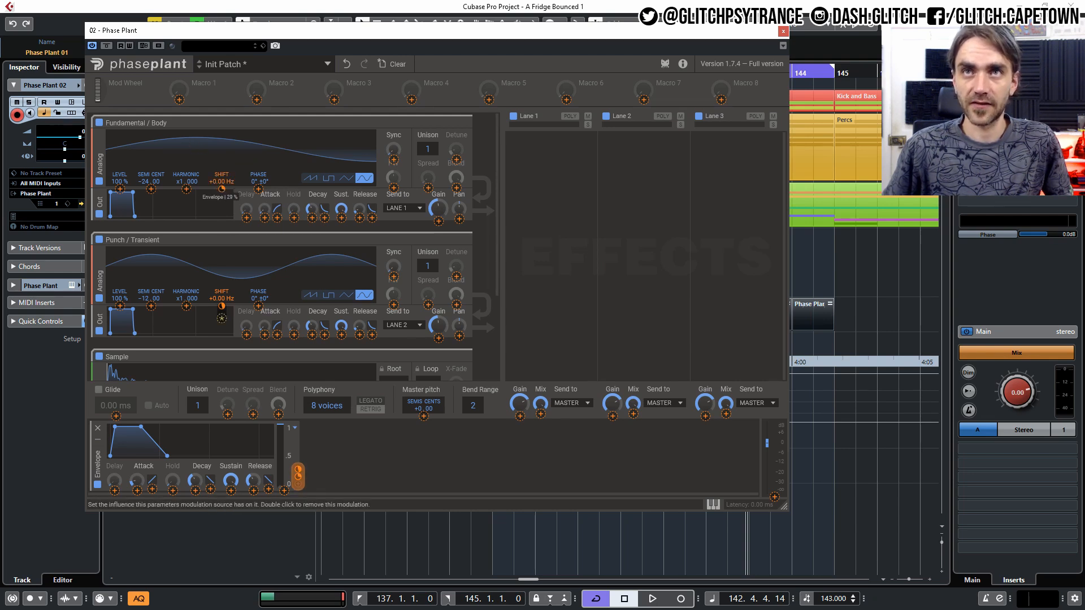
pyautogui.moveTo(222, 189); pyautogui.dragTo(221, 196)
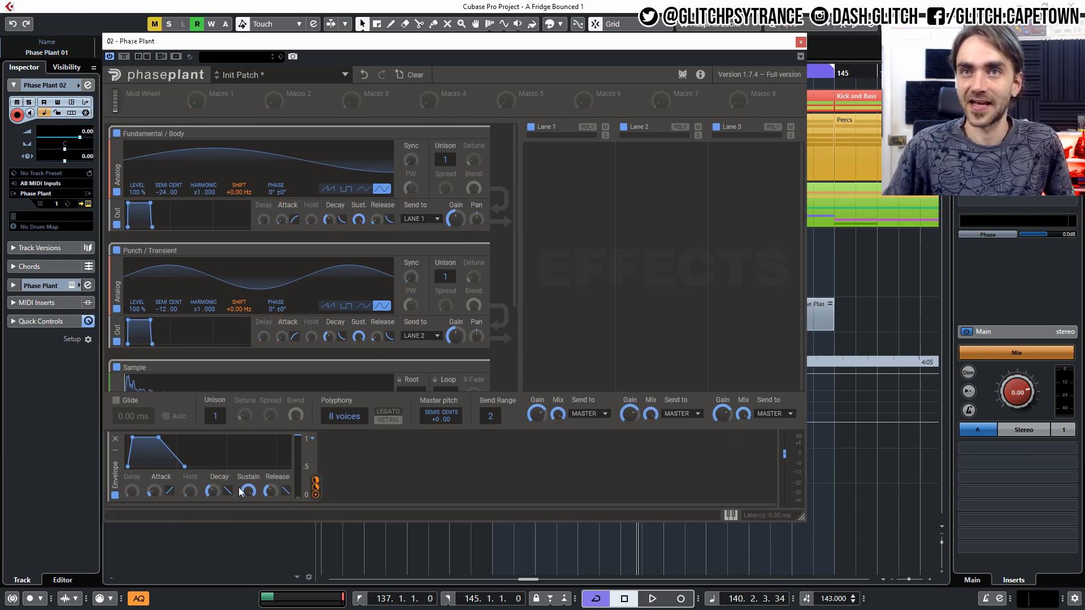
# - Shape the modulator envelope into a fast pitch drop with no attack, no sustain and a short, curved decay
pyautogui.moveTo(246, 492); pyautogui.dragTo(245, 525)
pyautogui.moveTo(156, 492); pyautogui.dragTo(211, 502)
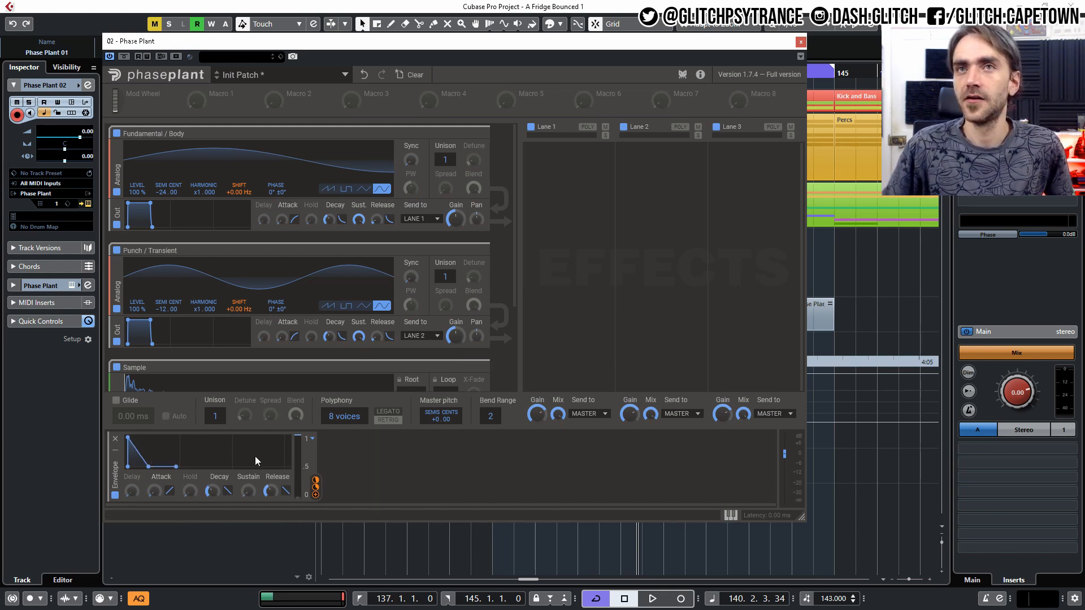
pyautogui.moveTo(209, 490); pyautogui.dragTo(228, 480)
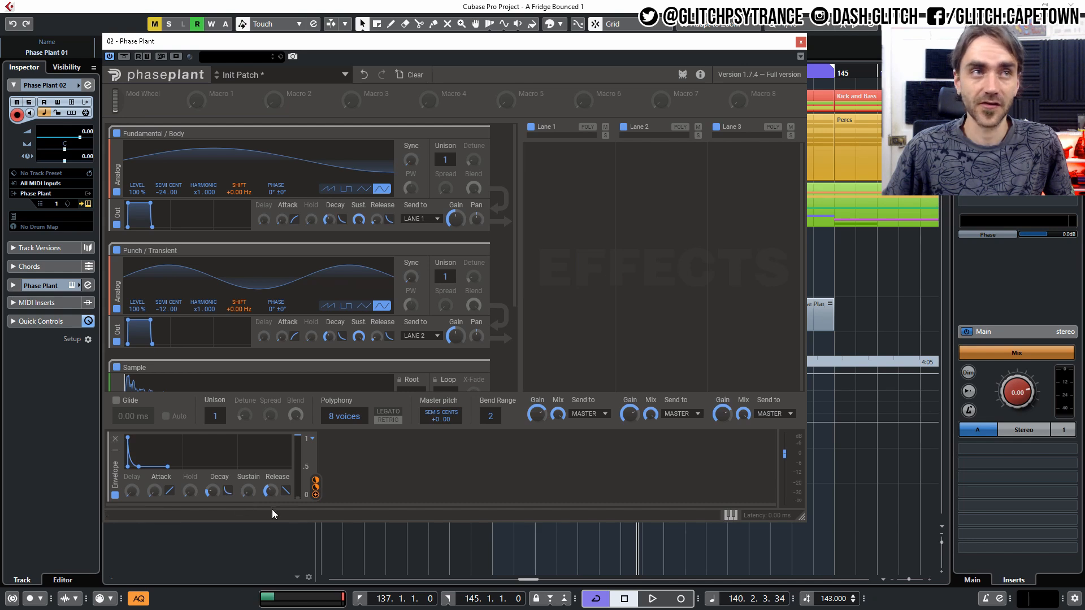
# - Play the kick and solo Lane 1, Lane 2 and Lane 3 in turn to hear each layer separately
pyautogui.press('space')
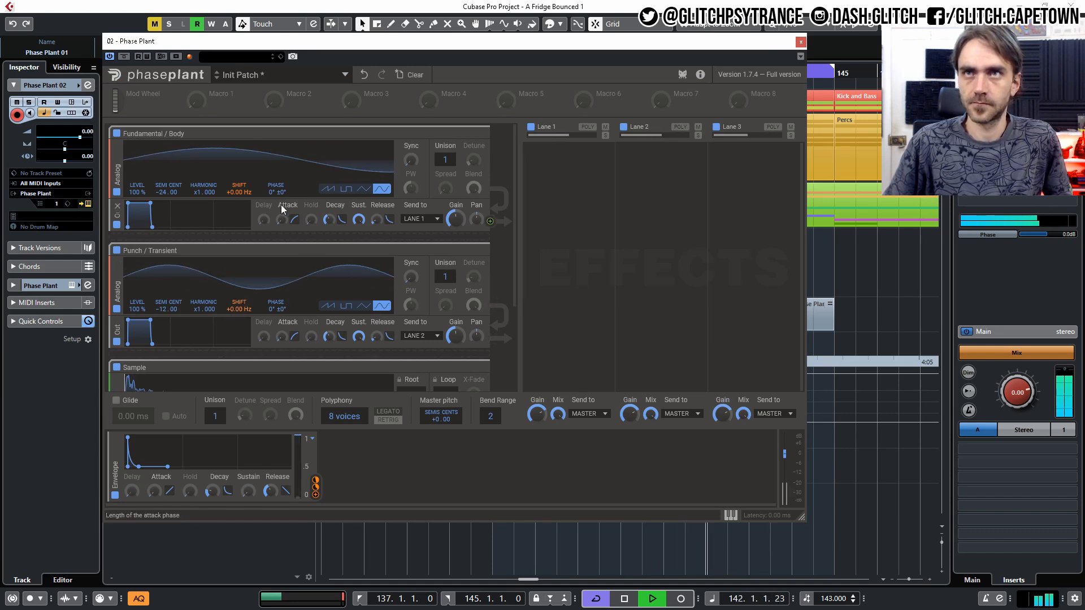
pyautogui.click(605, 136)
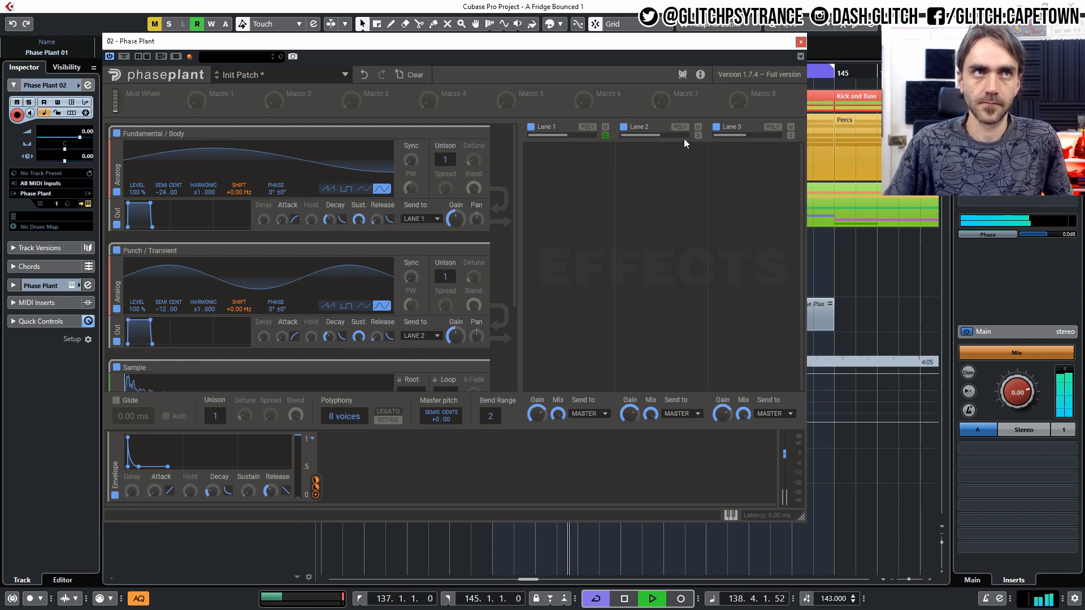
pyautogui.click(698, 136)
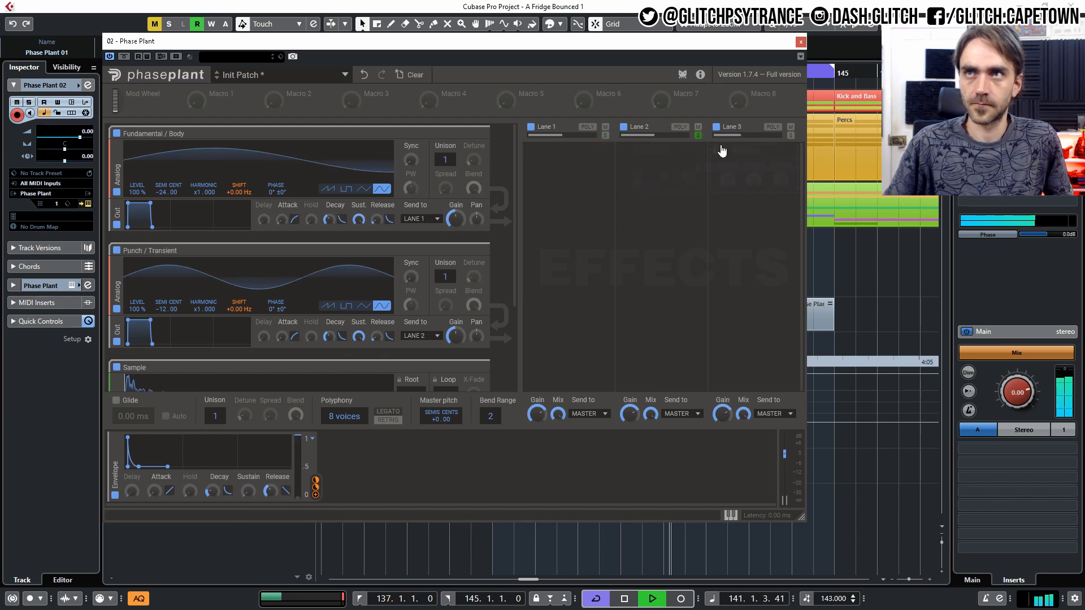
pyautogui.click(698, 136)
pyautogui.click(791, 135)
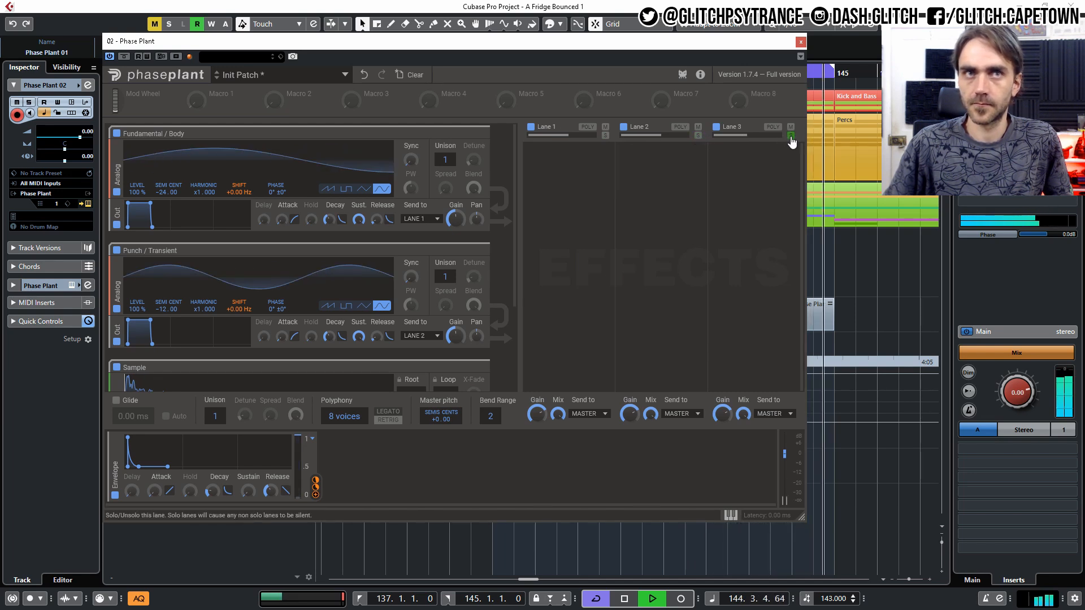
pyautogui.press('space')
# - Load the Kick Attack sample in the Sample group and give its output envelope no sustain and a short decay
pyautogui.scroll(-2, 235, 281)
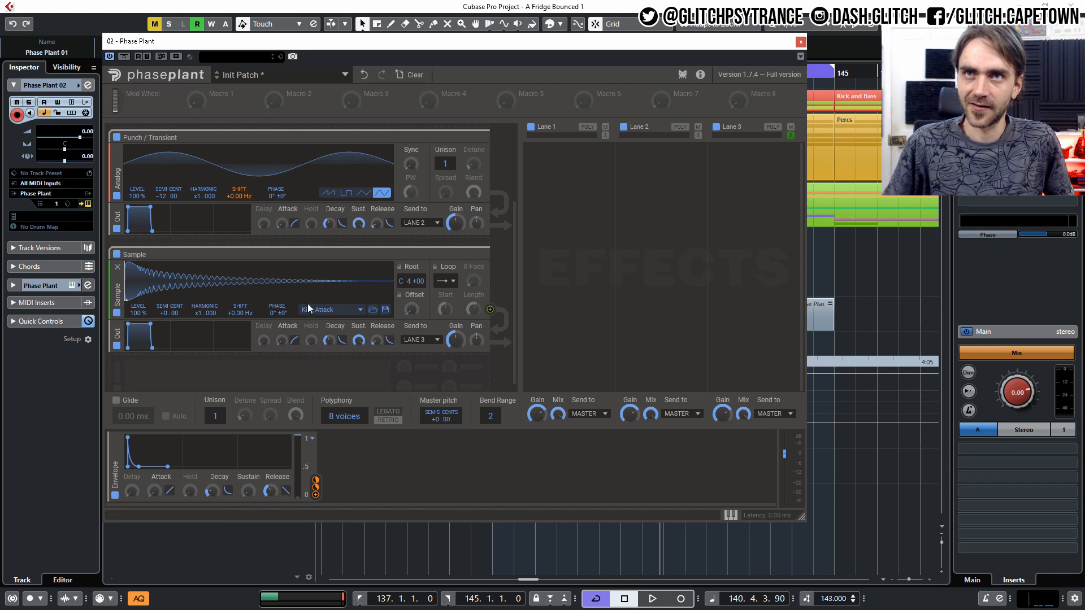
pyautogui.moveTo(357, 345); pyautogui.dragTo(328, 328)
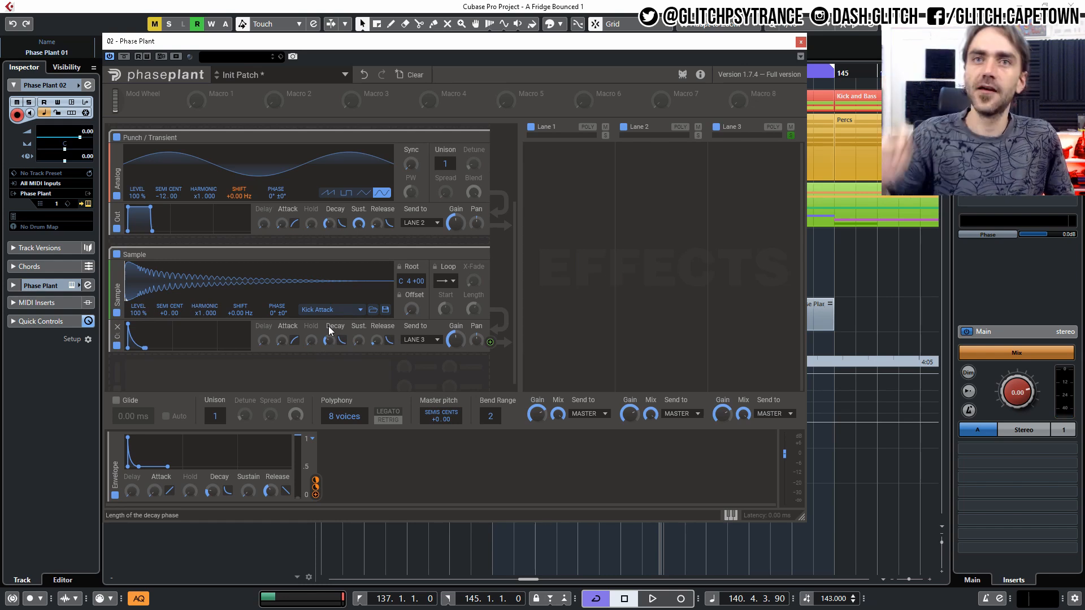
# - Solo Lane 1 and shape the Fundamental / Body output envelope with a slight attack, long decay and no sustain, checking it in playback
pyautogui.scroll(3, 374, 301)
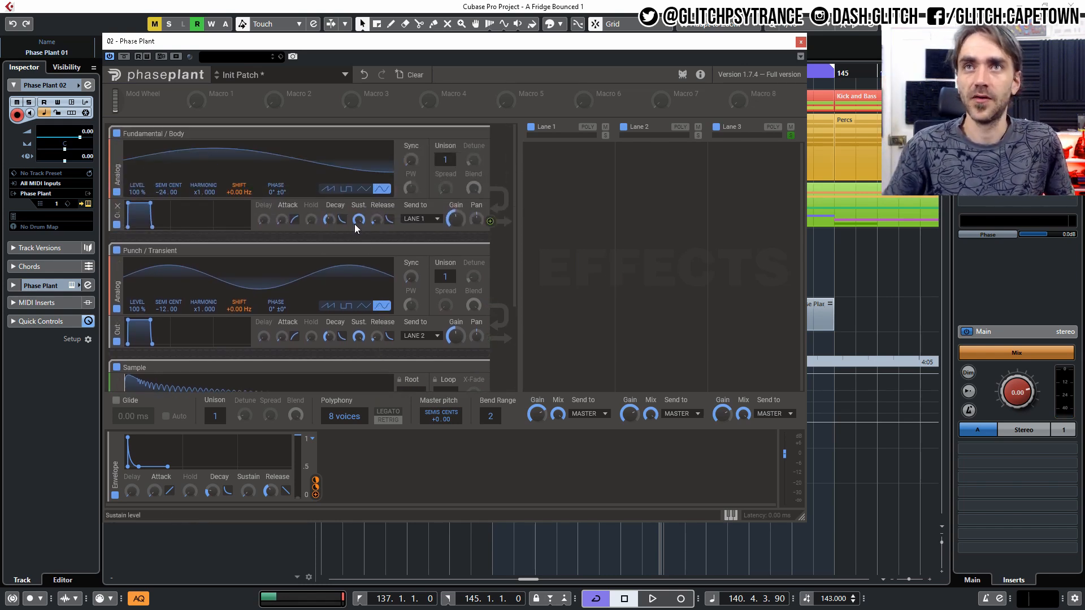
pyautogui.click(791, 136)
pyautogui.click(606, 136)
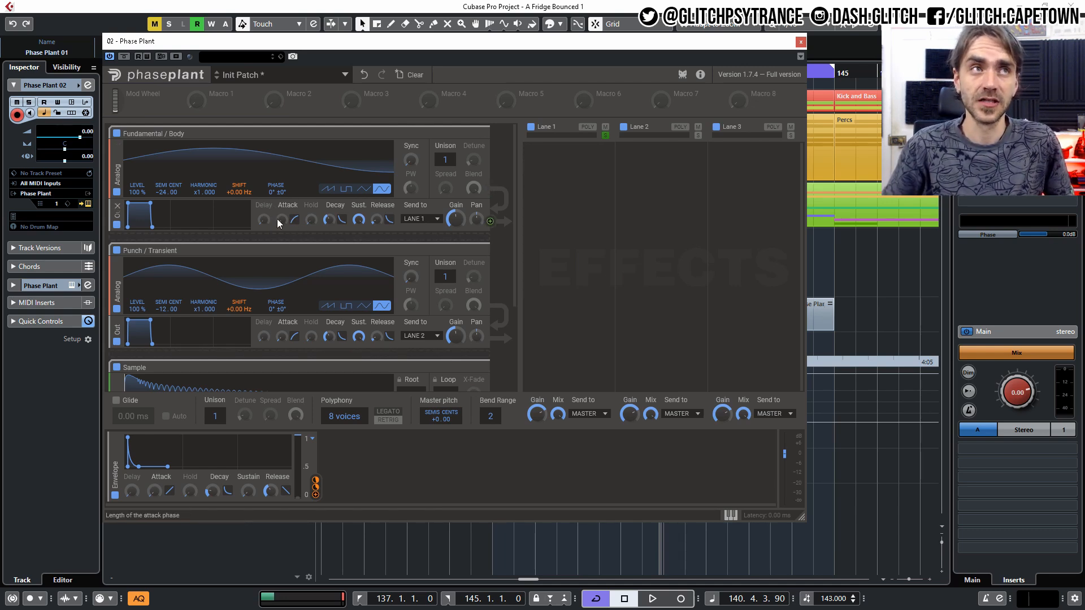
pyautogui.moveTo(283, 218); pyautogui.dragTo(283, 211)
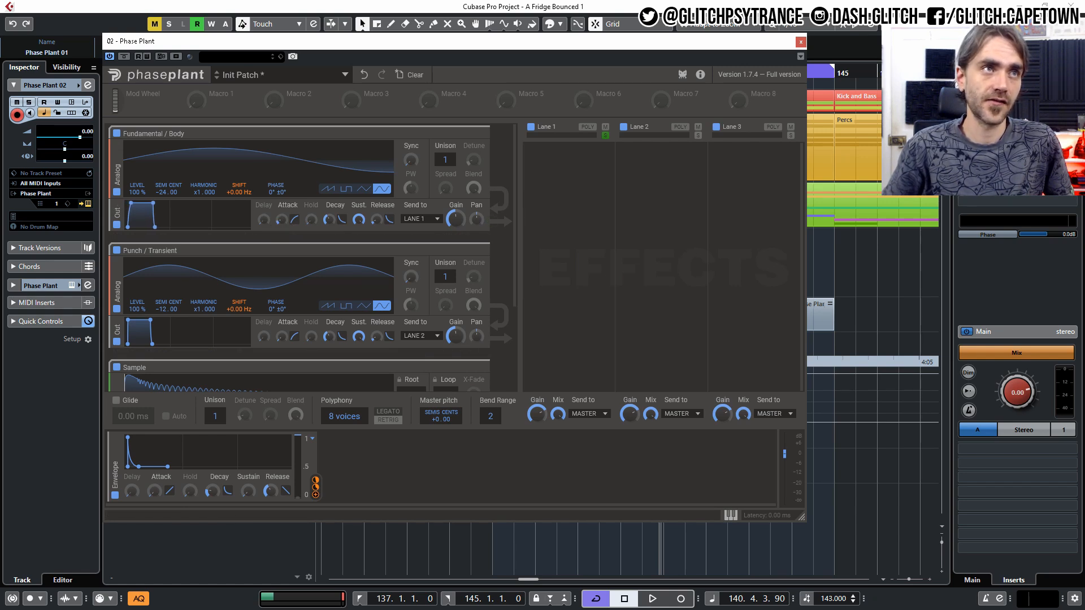
pyautogui.moveTo(281, 218); pyautogui.dragTo(328, 201)
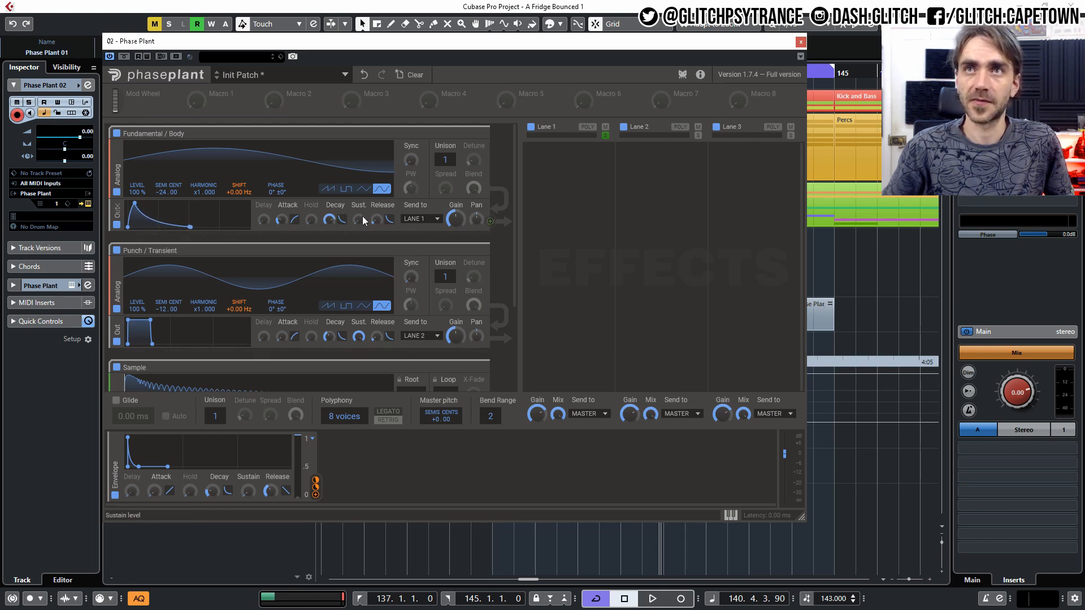
pyautogui.press('space')
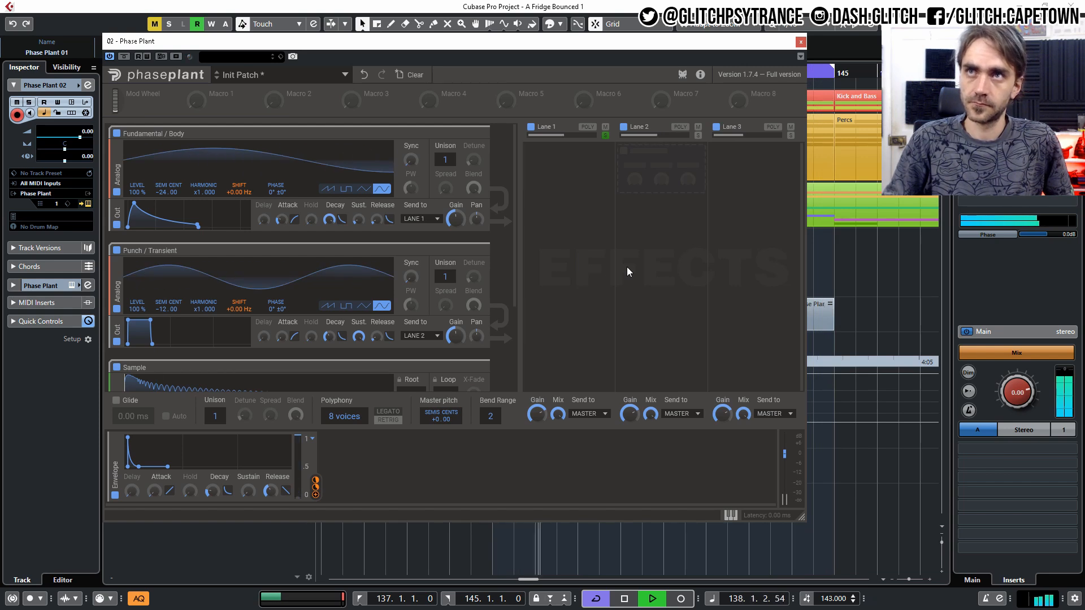
pyautogui.press('space')
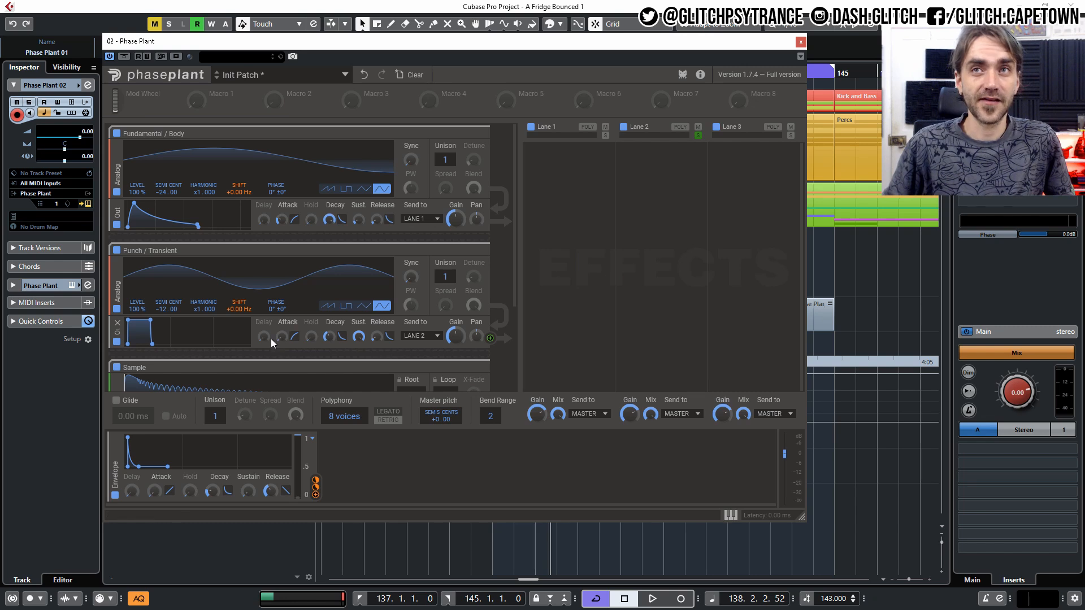
# - Give the Punch / Transient output envelope no sustain and a very short decay
pyautogui.moveTo(359, 338); pyautogui.dragTo(307, 326)
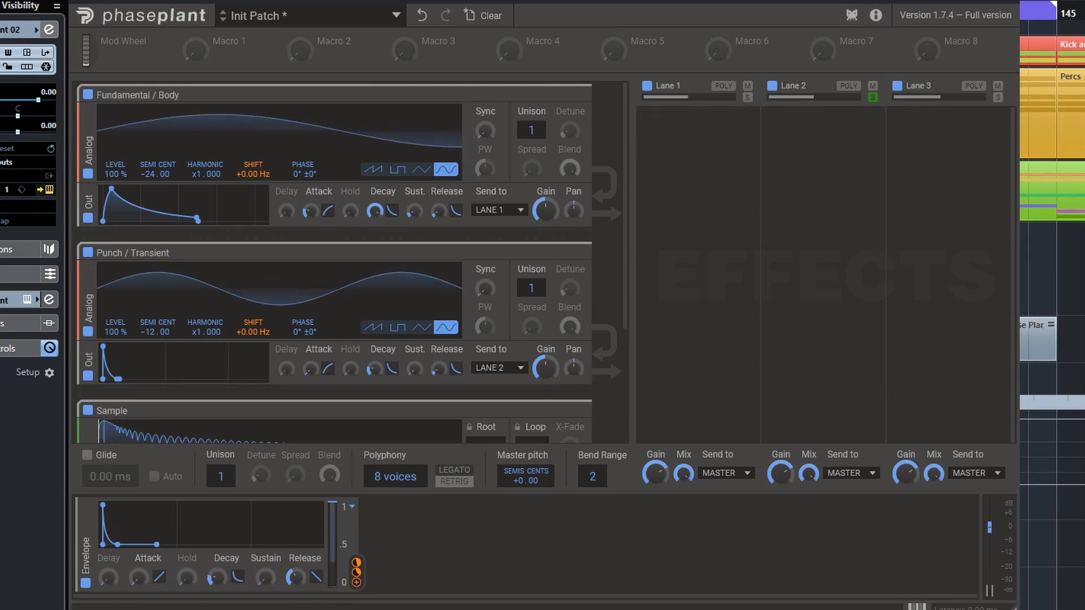
pyautogui.moveTo(370, 369)
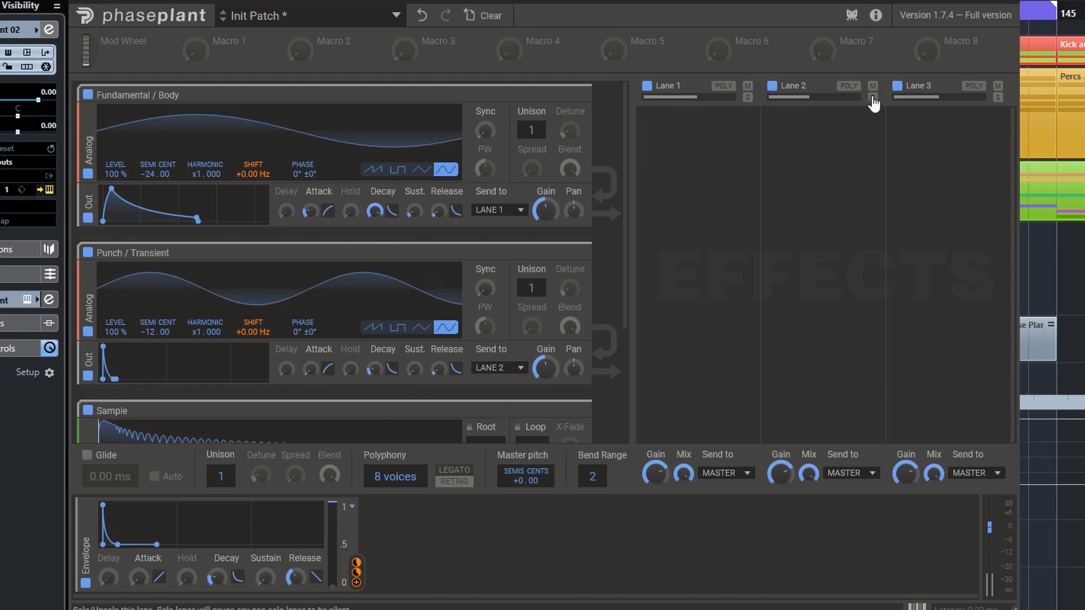
# - Mute and unmute Lane 3 to compare the kick with and without the Sample layer
pyautogui.click(999, 86)
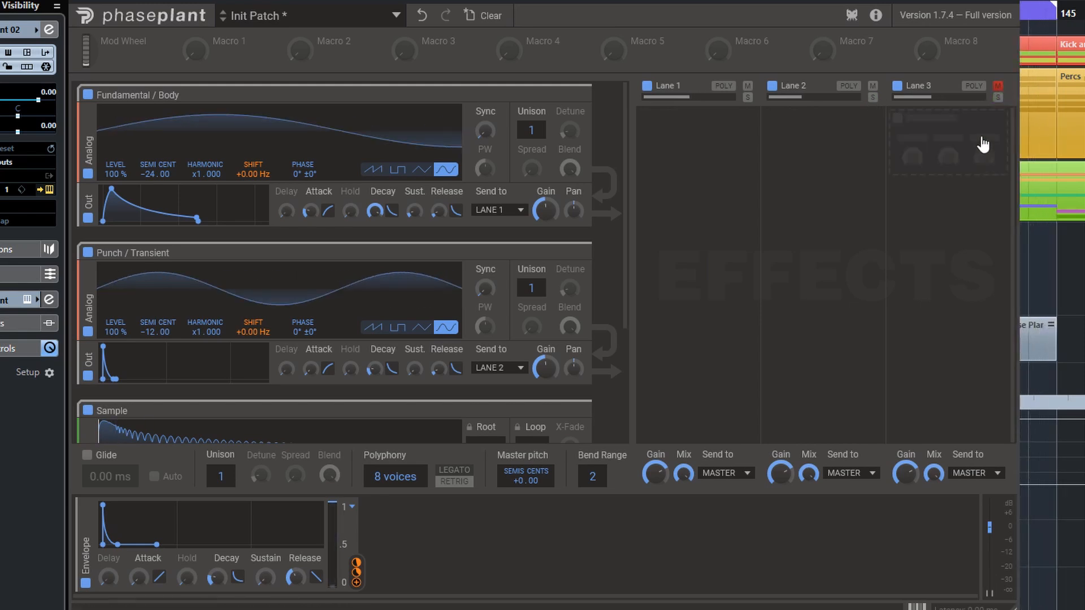
pyautogui.scroll(-1, 262, 400)
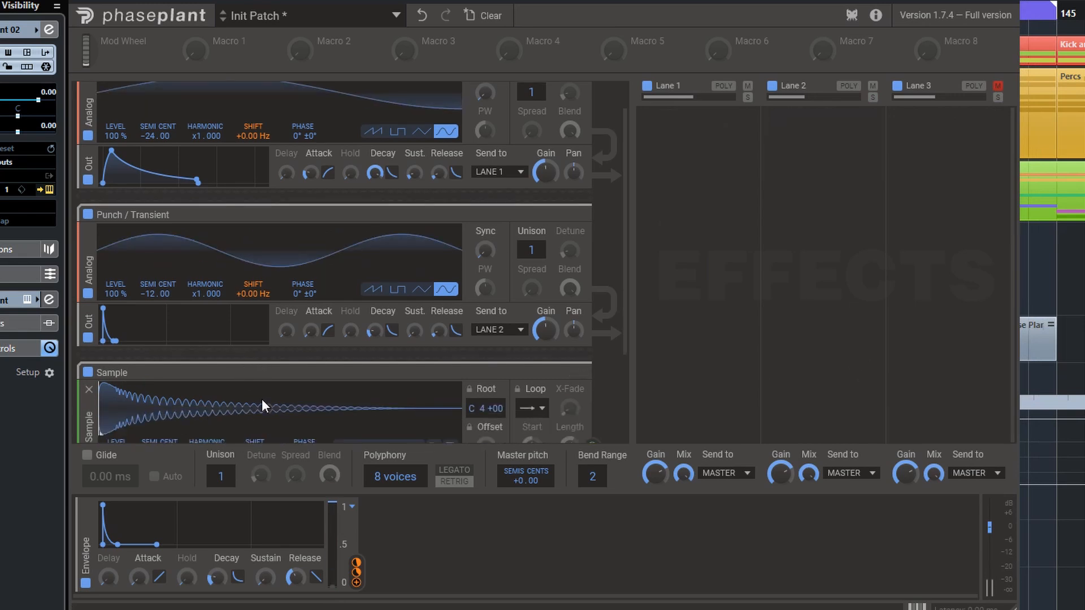
pyautogui.scroll(-3, 262, 399)
pyautogui.click(998, 85)
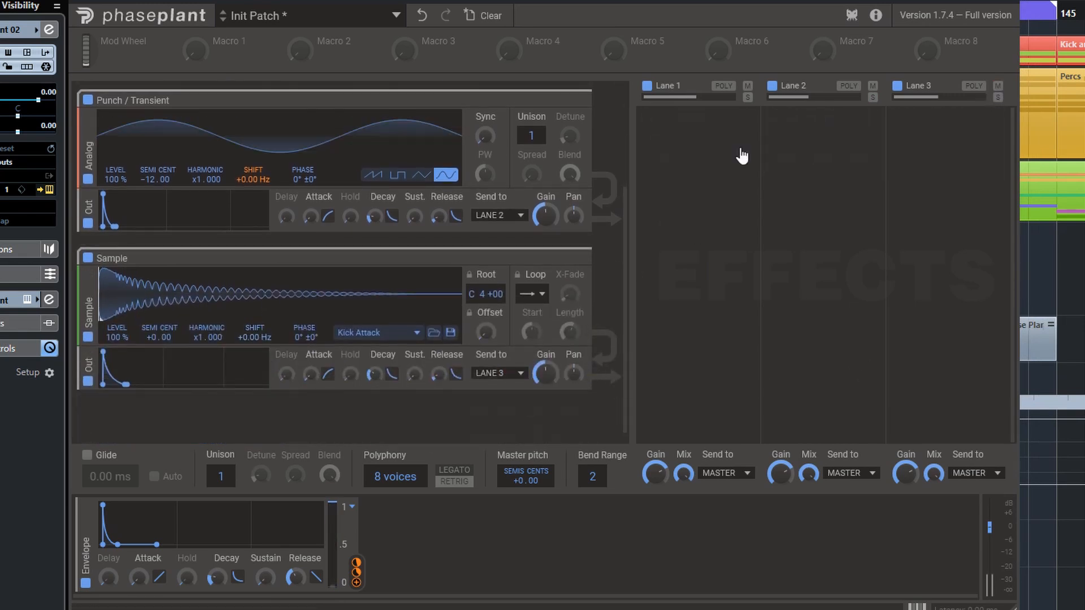
# - Test the Kick Attack sample's offset, returning it to 0 %, and set the sample to +12 semitones and 180° phase
pyautogui.moveTo(485, 333); pyautogui.dragTo(485, 332)
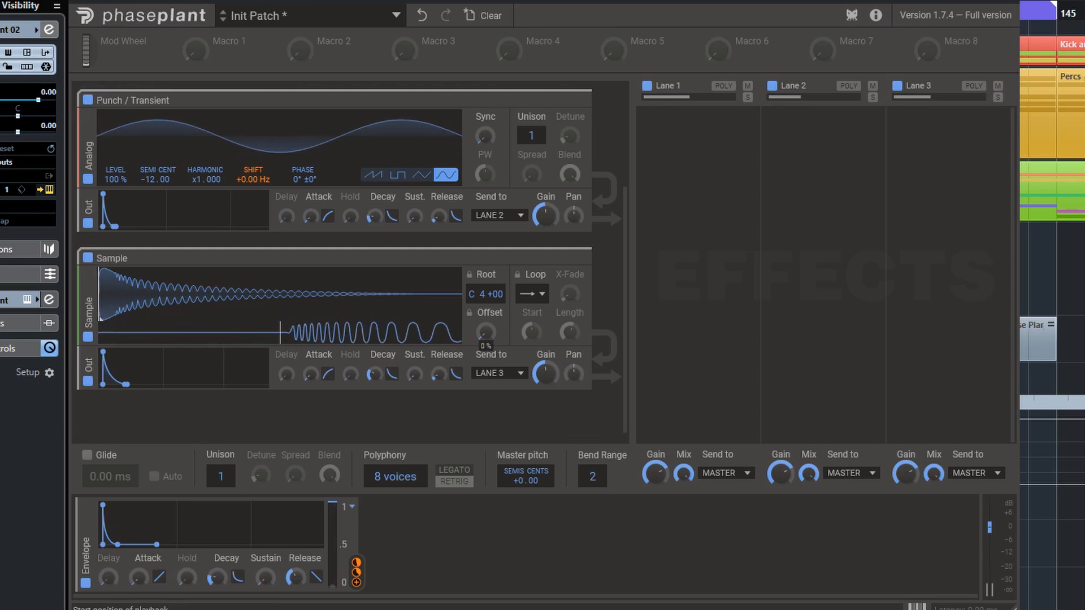
pyautogui.moveTo(486, 332); pyautogui.dragTo(479, 334)
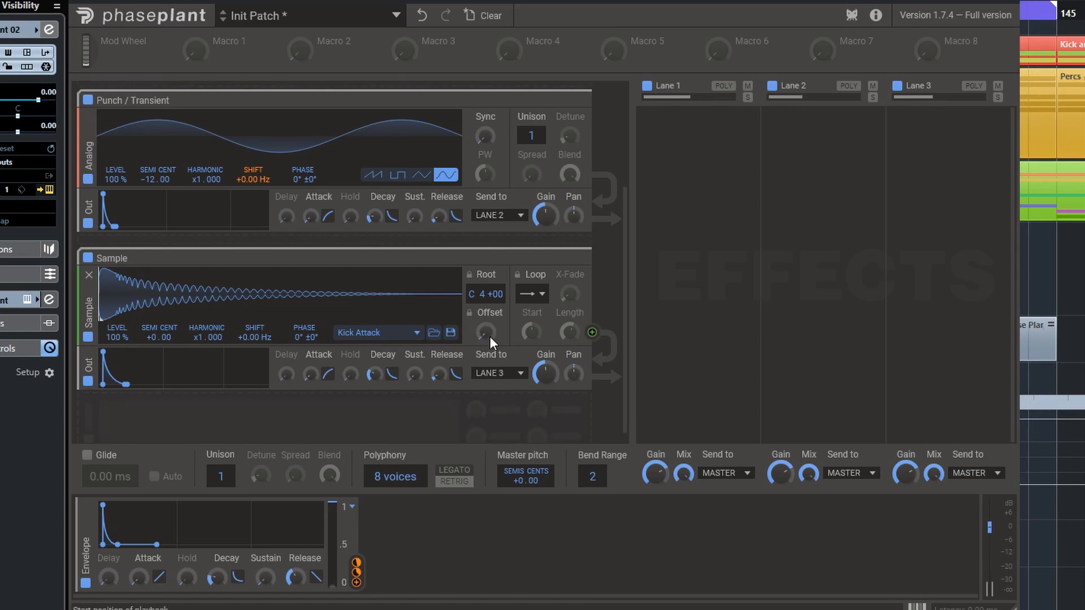
pyautogui.moveTo(305, 338); pyautogui.dragTo(301, 303)
pyautogui.moveTo(150, 337); pyautogui.dragTo(153, 339)
# - Shorten the Sample output's decay with a curve of about 94 %, and compare the kick with Lane 3 muted and unmuted
pyautogui.moveTo(374, 374); pyautogui.dragTo(372, 376)
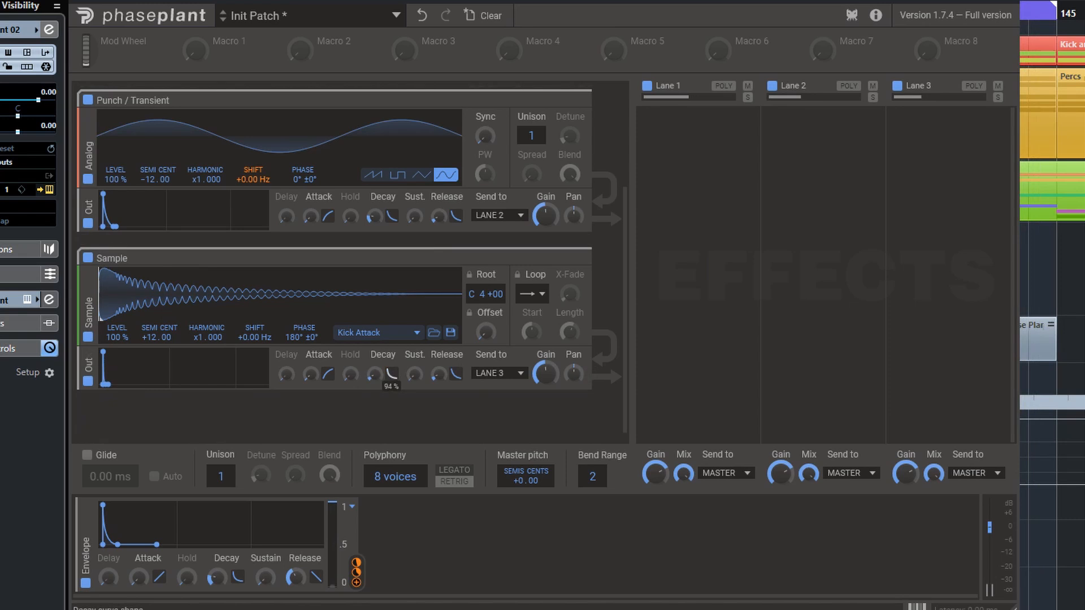
pyautogui.click(999, 85)
pyautogui.click(999, 86)
# - Lower the Sample output's gain and slightly lengthen the decay of the pitch modulation envelope
pyautogui.moveTo(546, 374)
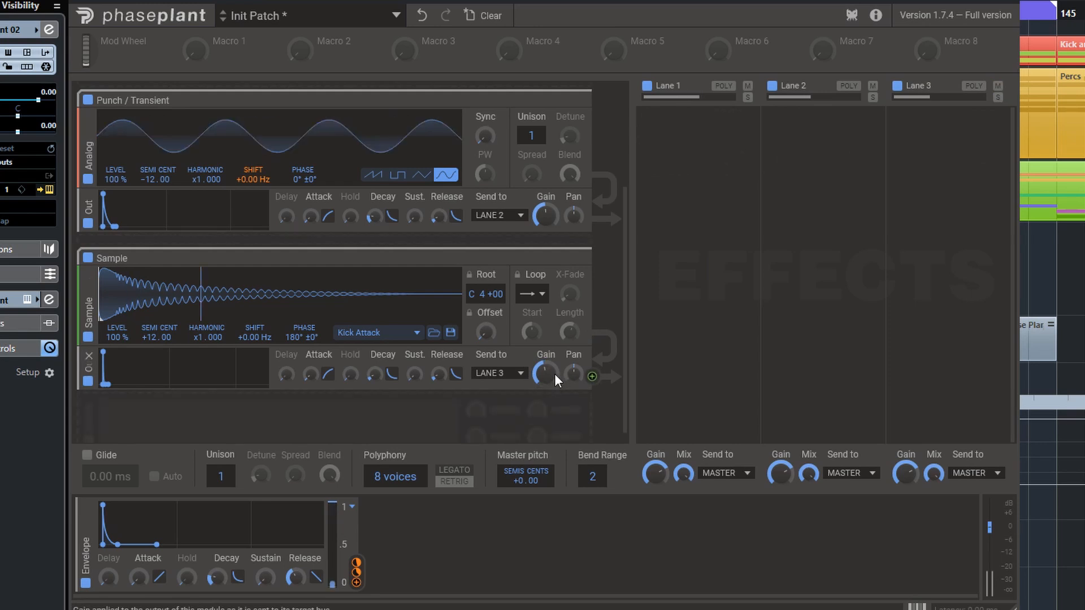
pyautogui.moveTo(542, 373); pyautogui.dragTo(541, 377)
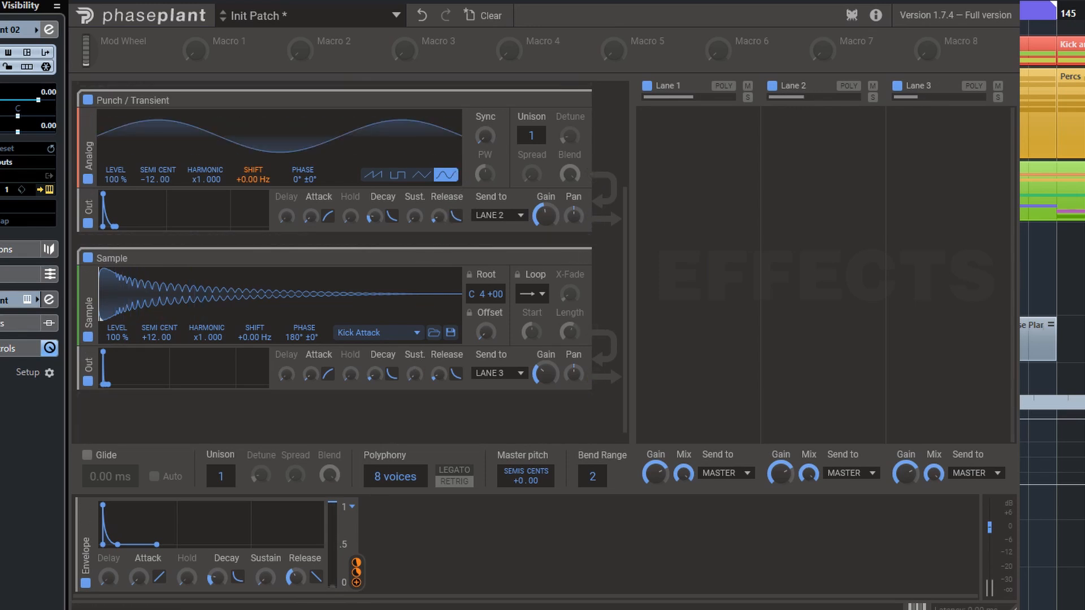
pyautogui.moveTo(220, 578); pyautogui.dragTo(217, 578)
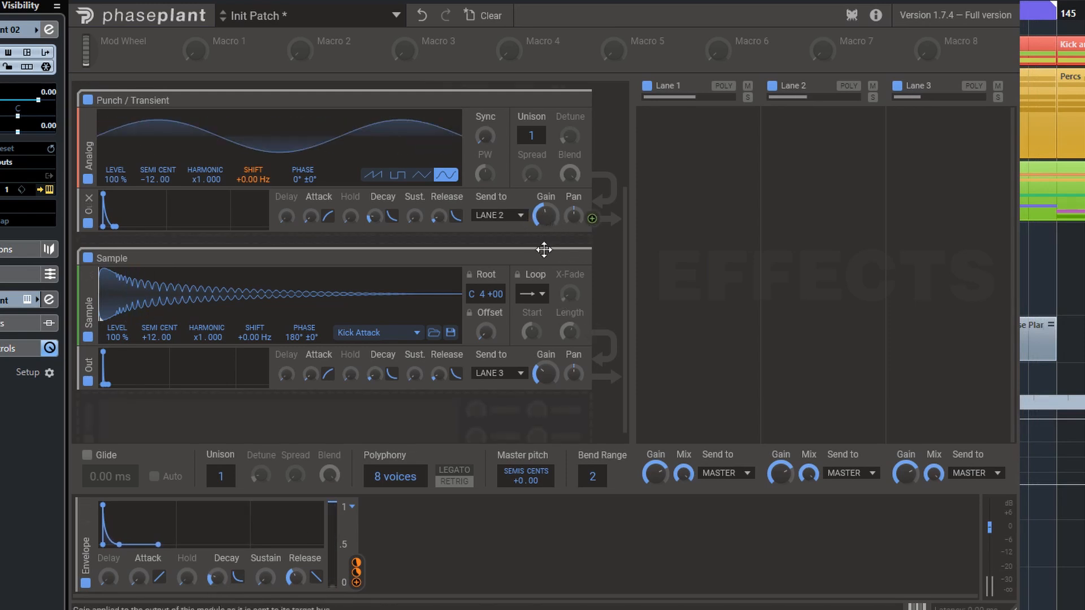
# - Reduce the Sample output's gain further and fine-tune the Punch / Transient output's gain to balance the layers
pyautogui.moveTo(547, 374); pyautogui.dragTo(548, 380)
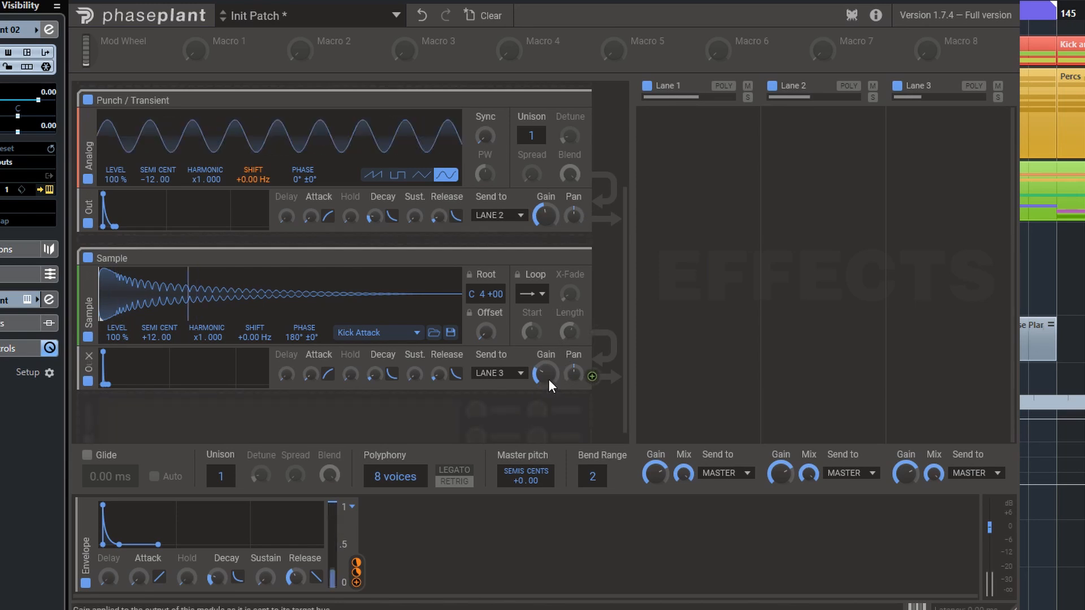
pyautogui.moveTo(545, 215); pyautogui.dragTo(545, 215)
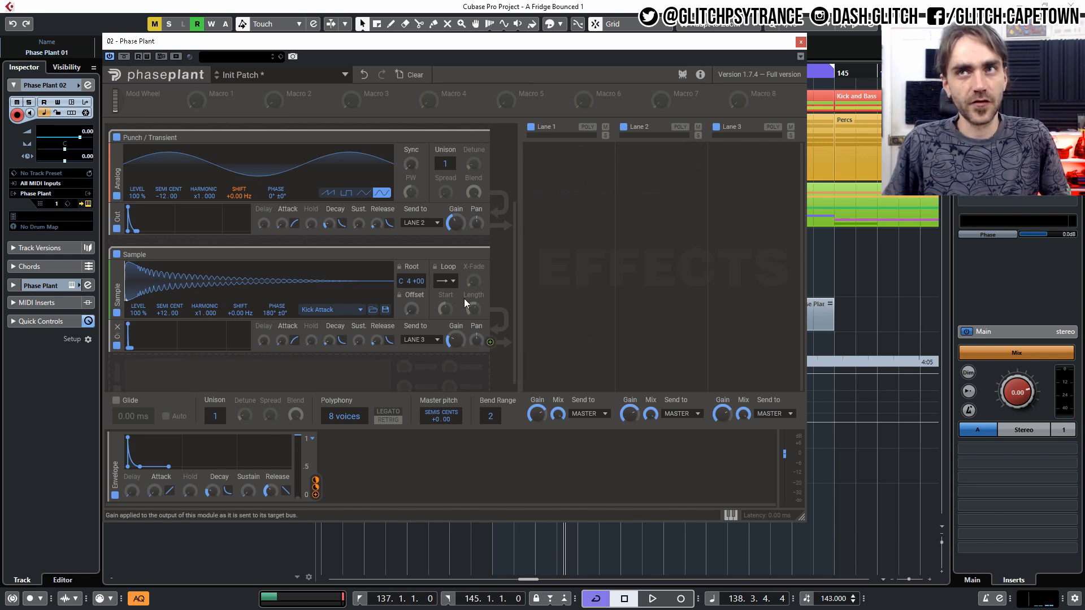
pyautogui.scroll(3, 452, 235)
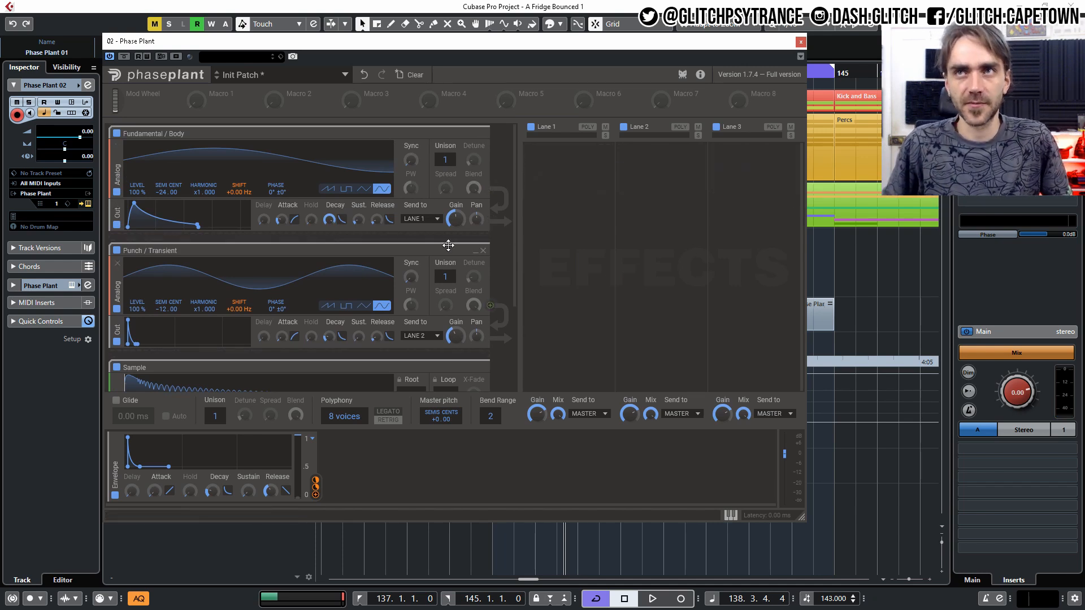
pyautogui.moveTo(560, 277); pyautogui.dragTo(439, 244)
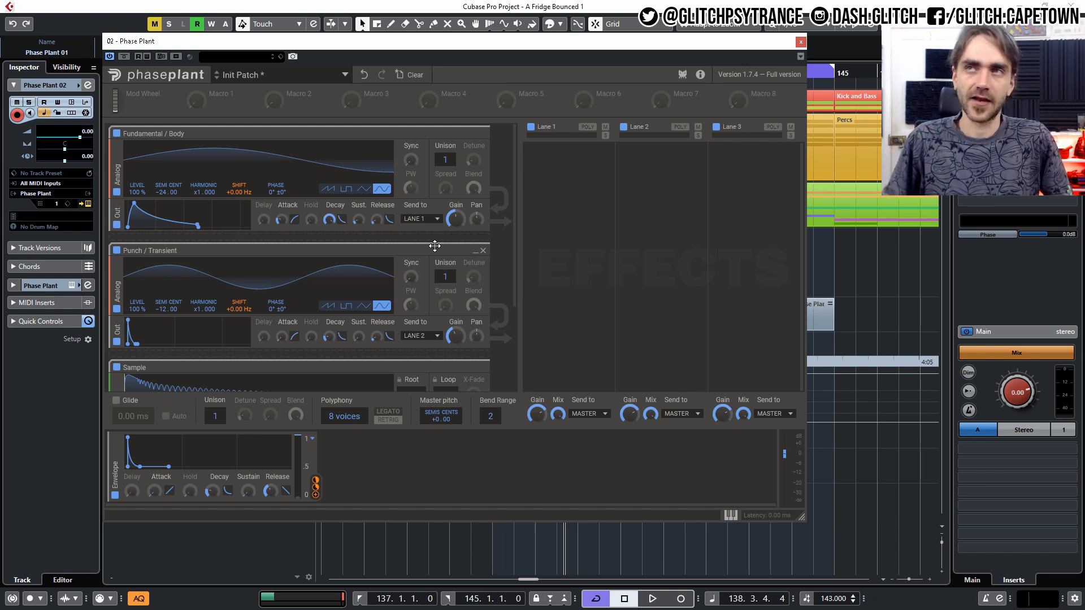
# - Add a Slice EQ effect to each of Lanes 1, 2 and 3
pyautogui.click(558, 160)
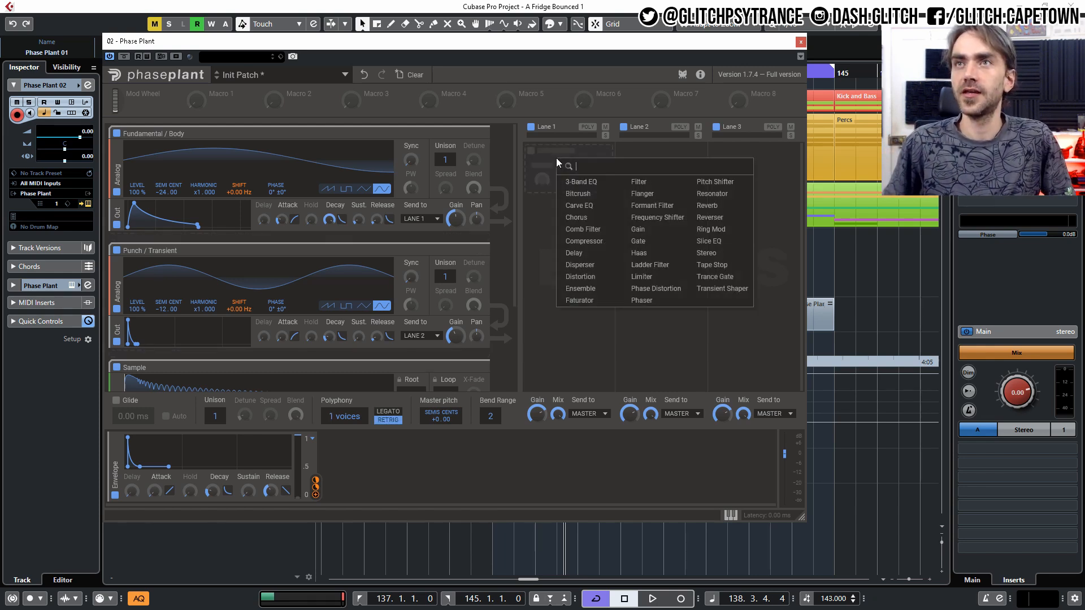
pyautogui.click(730, 241)
pyautogui.click(681, 170)
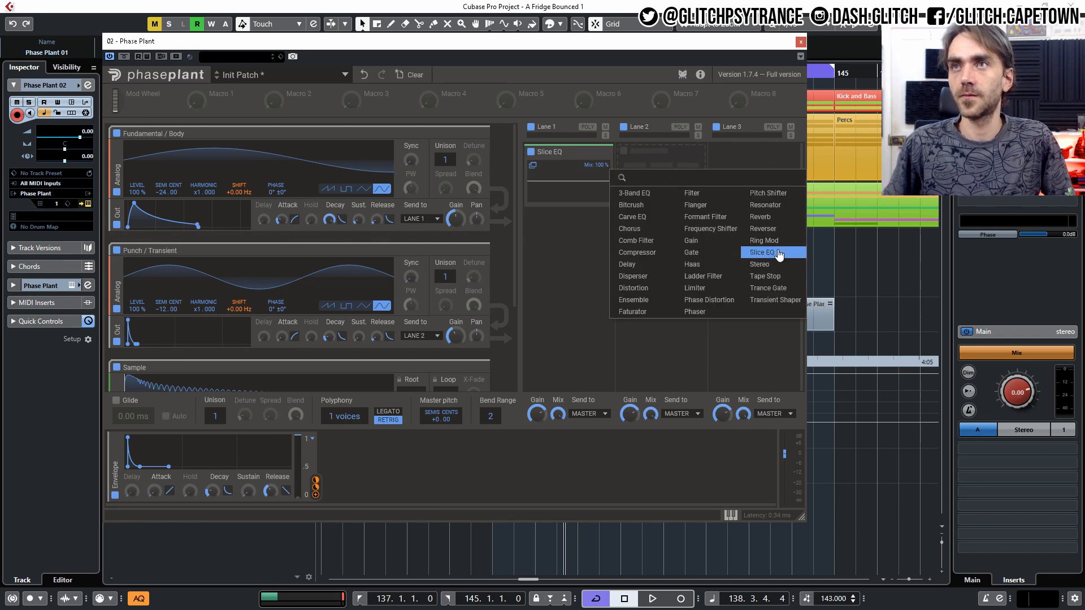
pyautogui.click(779, 253)
# - Open Lane 1's Slice EQ with the lane's solo toggled and add a high cut and a low cut around the body
pyautogui.click(605, 136)
pyautogui.click(532, 165)
pyautogui.moveTo(586, 139); pyautogui.dragTo(556, 105)
pyautogui.moveTo(755, 340); pyautogui.dragTo(599, 363)
pyautogui.moveTo(195, 341); pyautogui.dragTo(302, 299)
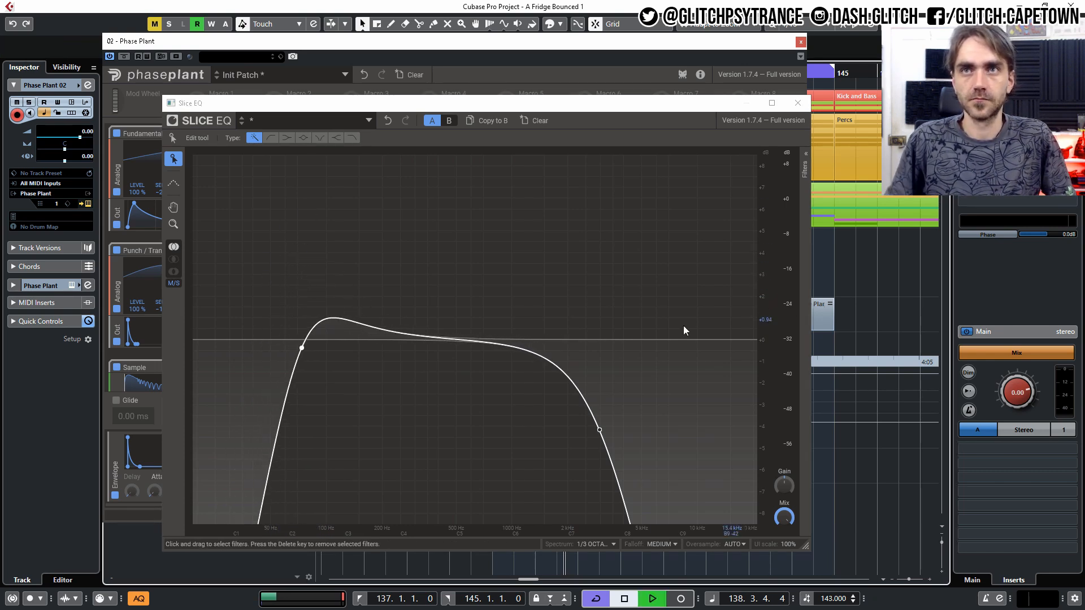
# - Refine Lane 1's Slice EQ to a resonant low cut at about 55 Hz and a high cut at about 2 kHz
pyautogui.moveTo(304, 350); pyautogui.dragTo(286, 306)
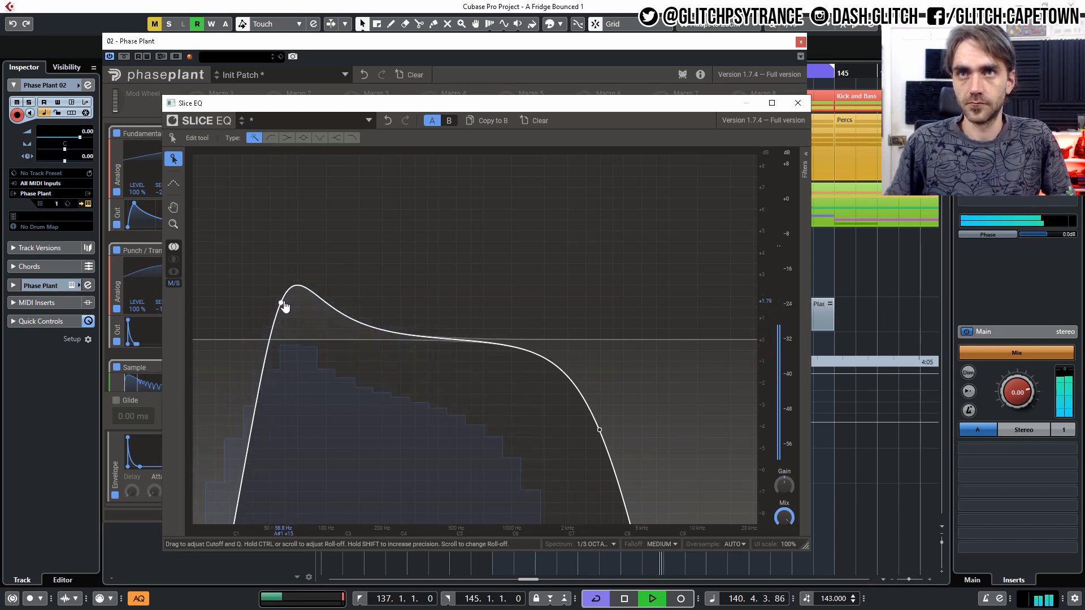
pyautogui.moveTo(596, 437); pyautogui.dragTo(593, 437)
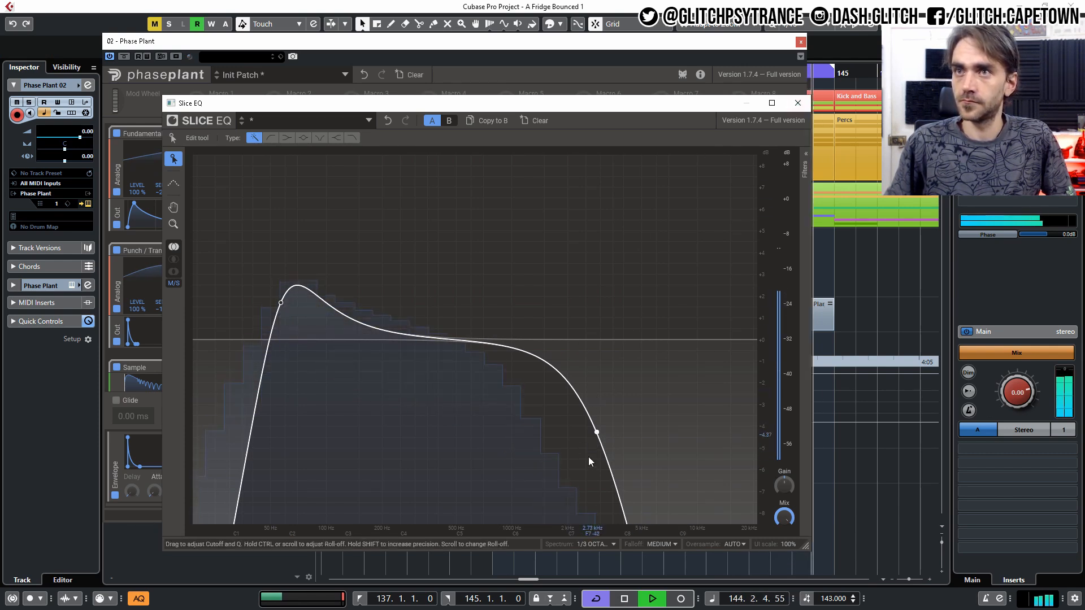
pyautogui.moveTo(596, 439); pyautogui.dragTo(569, 478)
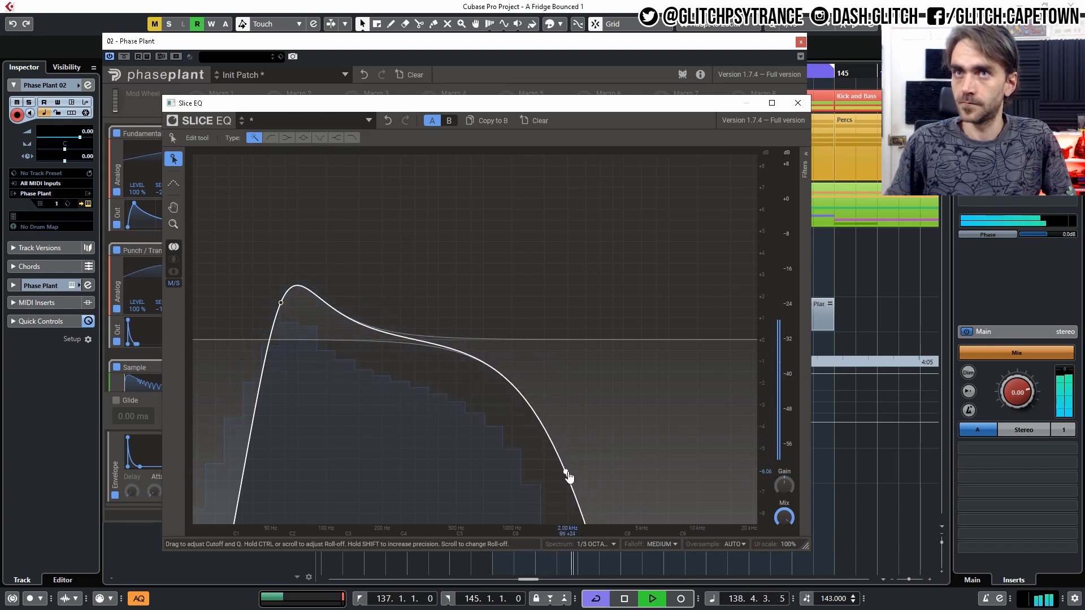
pyautogui.moveTo(282, 304); pyautogui.dragTo(279, 319)
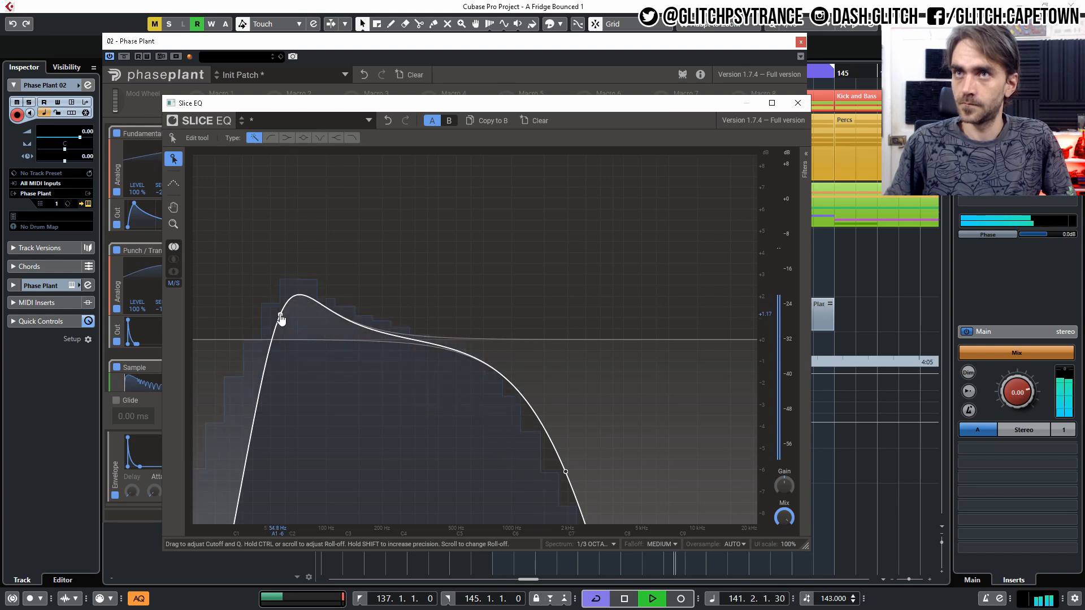
pyautogui.click(801, 104)
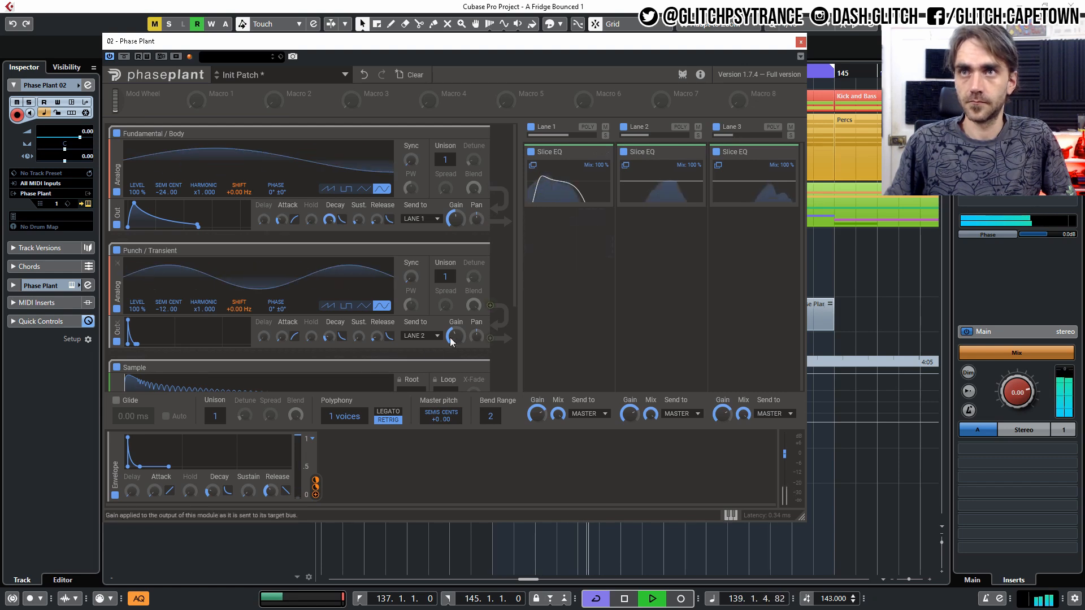
# - Fine-tune the Punch / Transient gain and shape Lane 2's Slice EQ with a low cut, a slight dip near 1 kHz and a reduced high shelf
pyautogui.moveTo(456, 337); pyautogui.dragTo(455, 327)
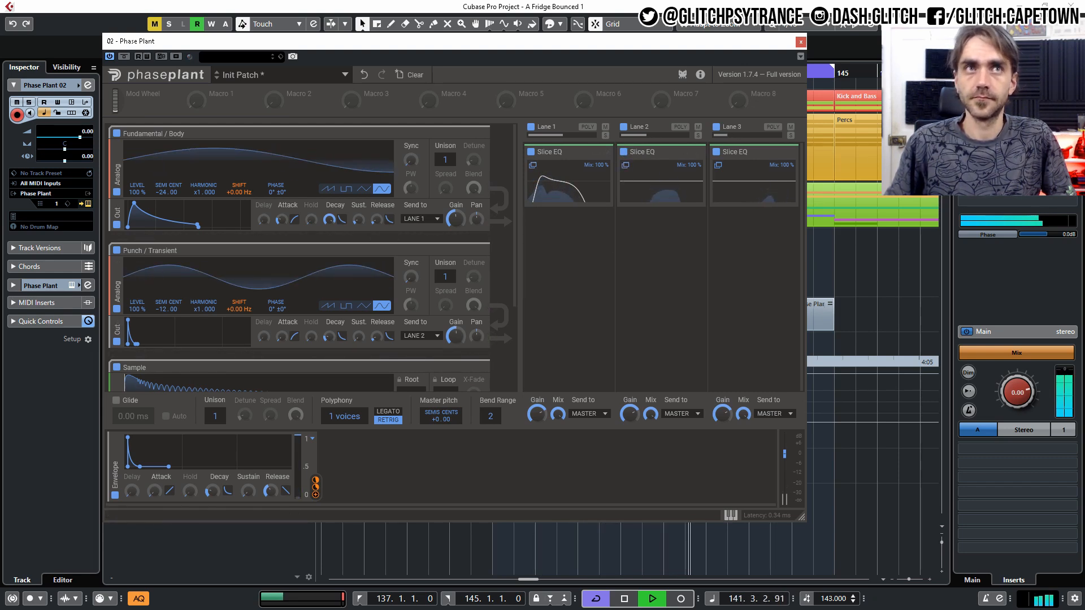
pyautogui.click(532, 165)
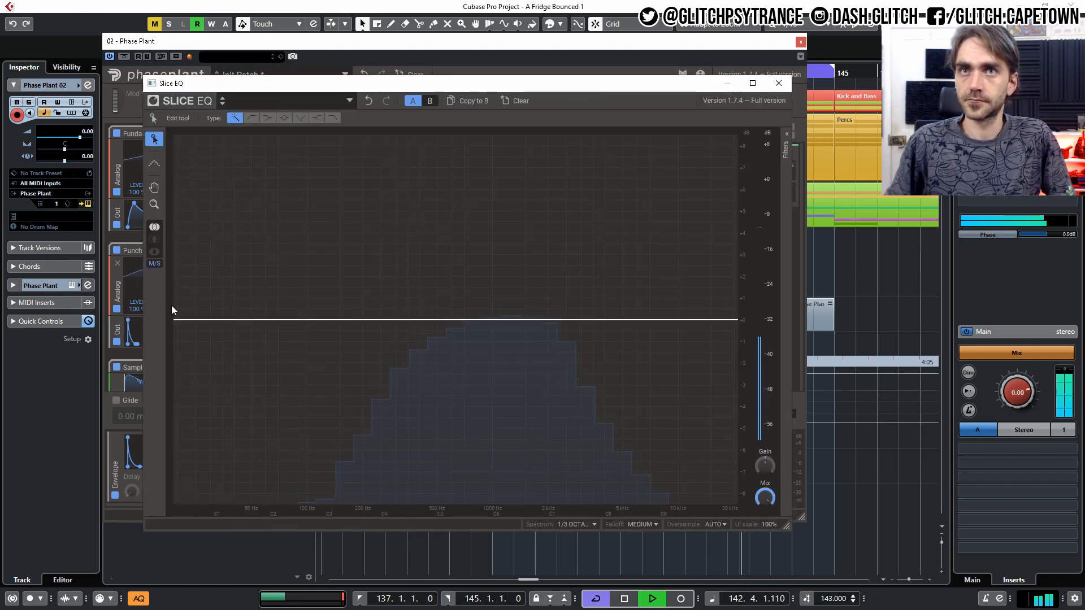
pyautogui.moveTo(177, 321); pyautogui.dragTo(426, 339)
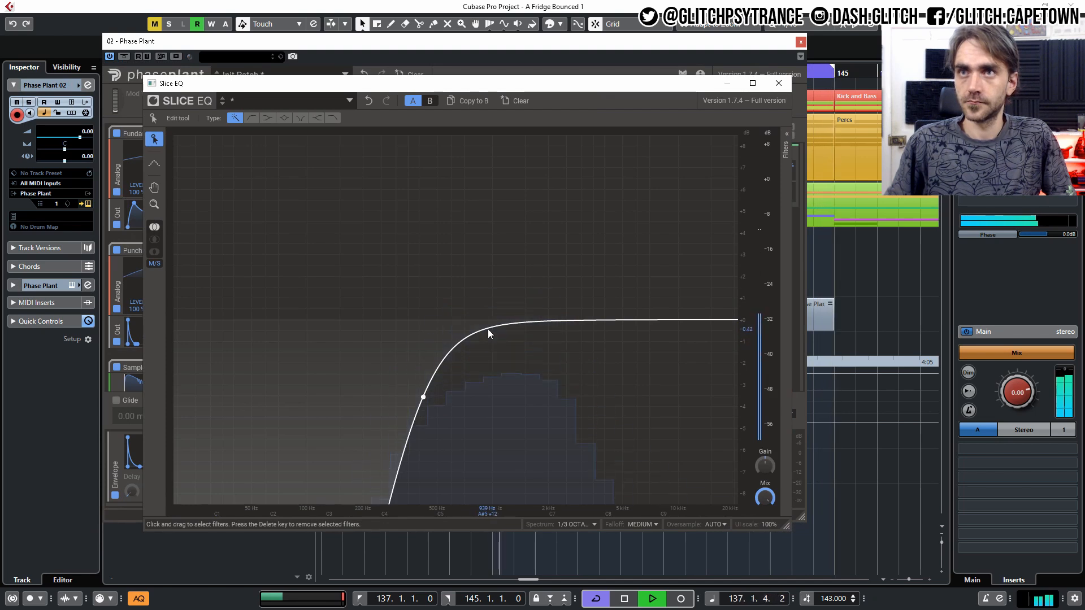
pyautogui.moveTo(496, 322); pyautogui.dragTo(494, 335)
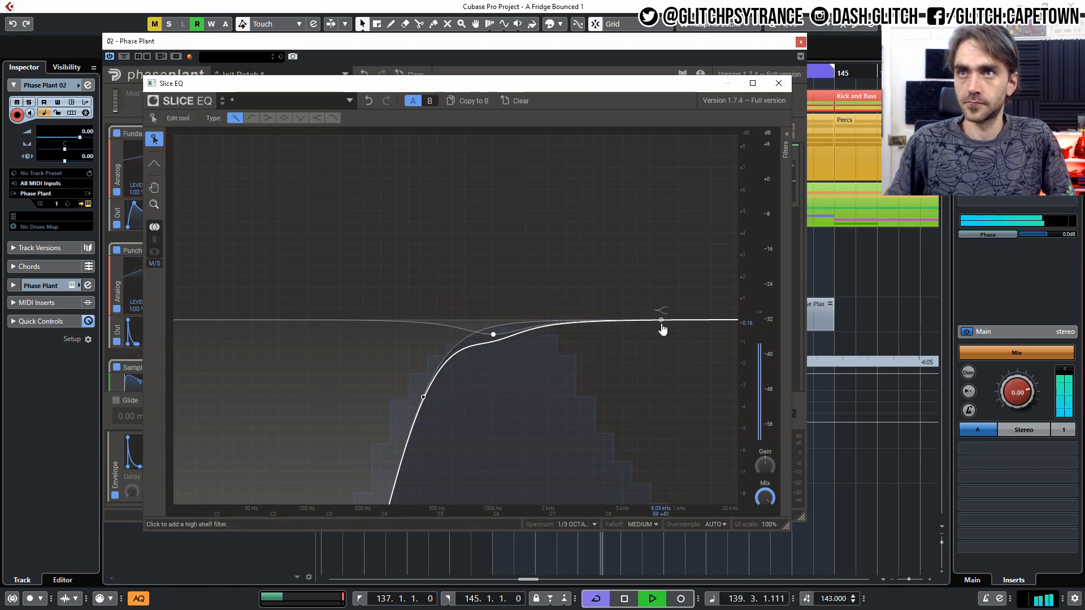
pyautogui.moveTo(712, 321); pyautogui.dragTo(579, 355)
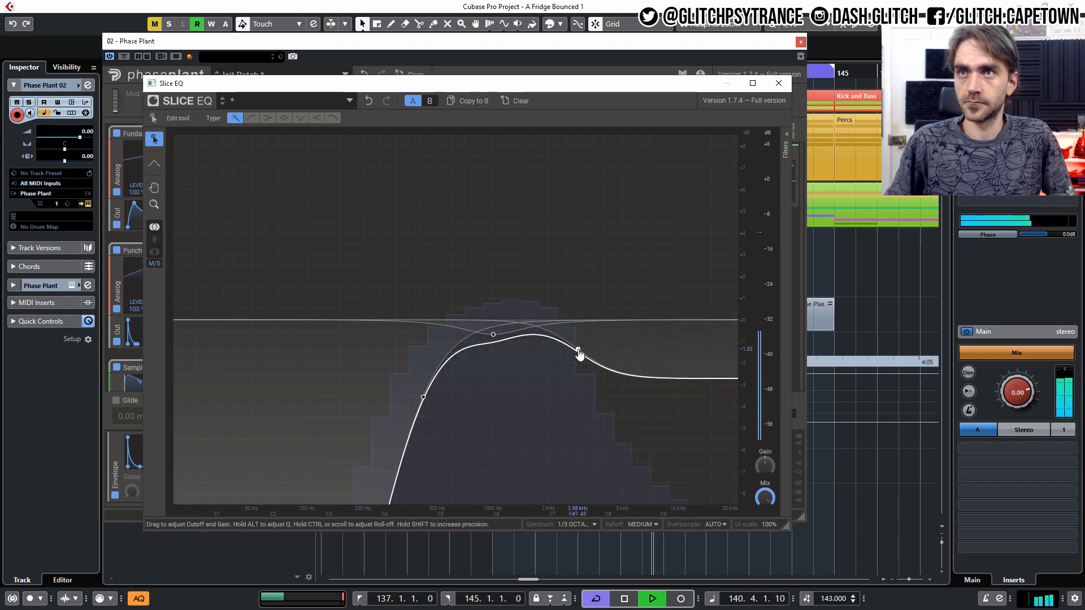
pyautogui.click(779, 84)
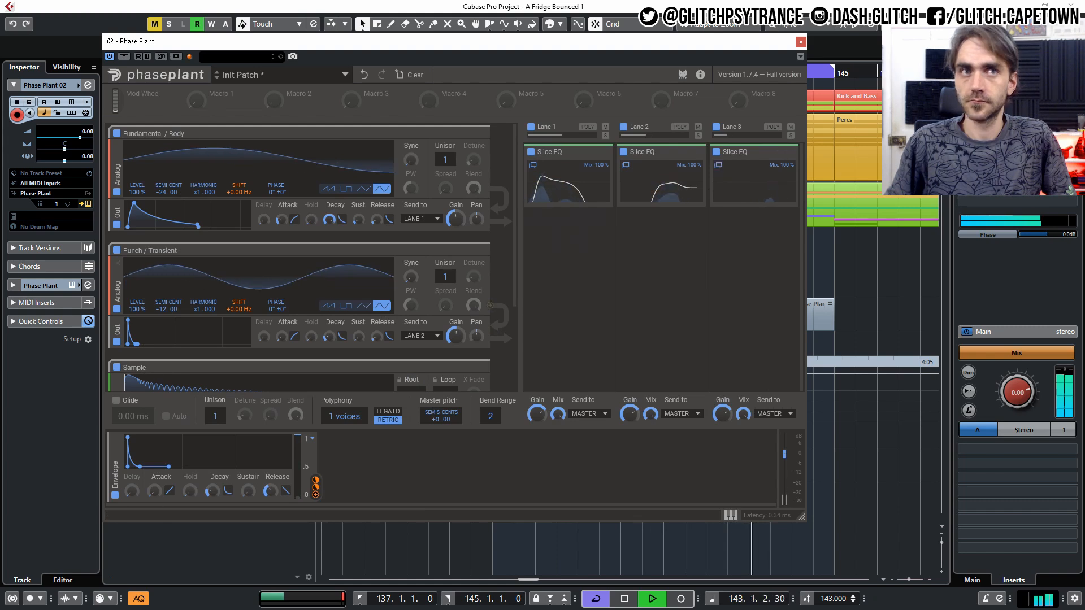
# - Add a resonant low cut at about 3.5 kHz to Lane 3's Slice EQ
pyautogui.click(719, 165)
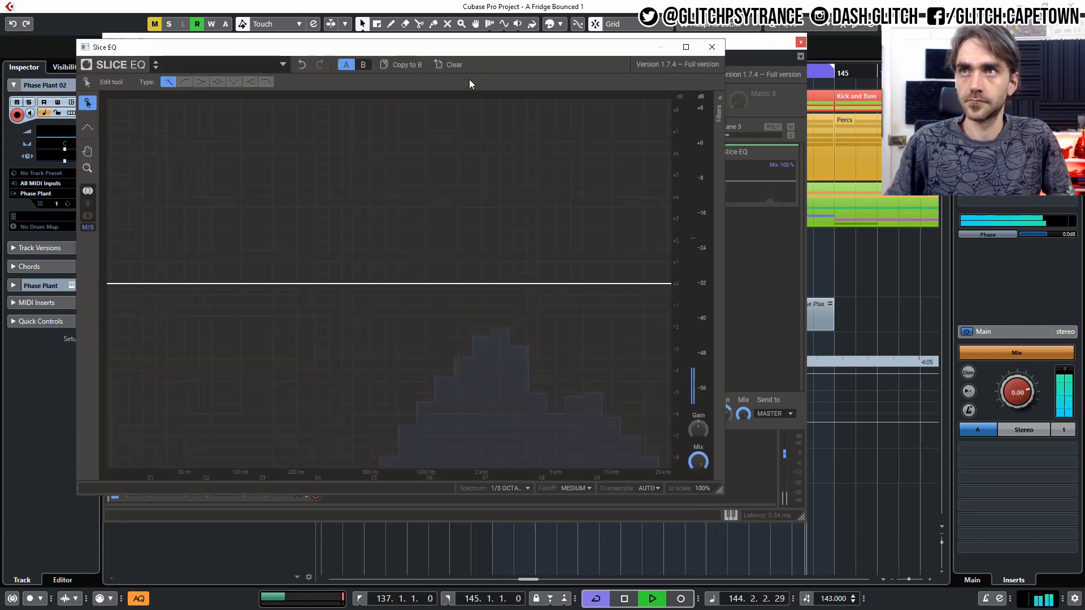
pyautogui.moveTo(111, 284); pyautogui.dragTo(528, 208)
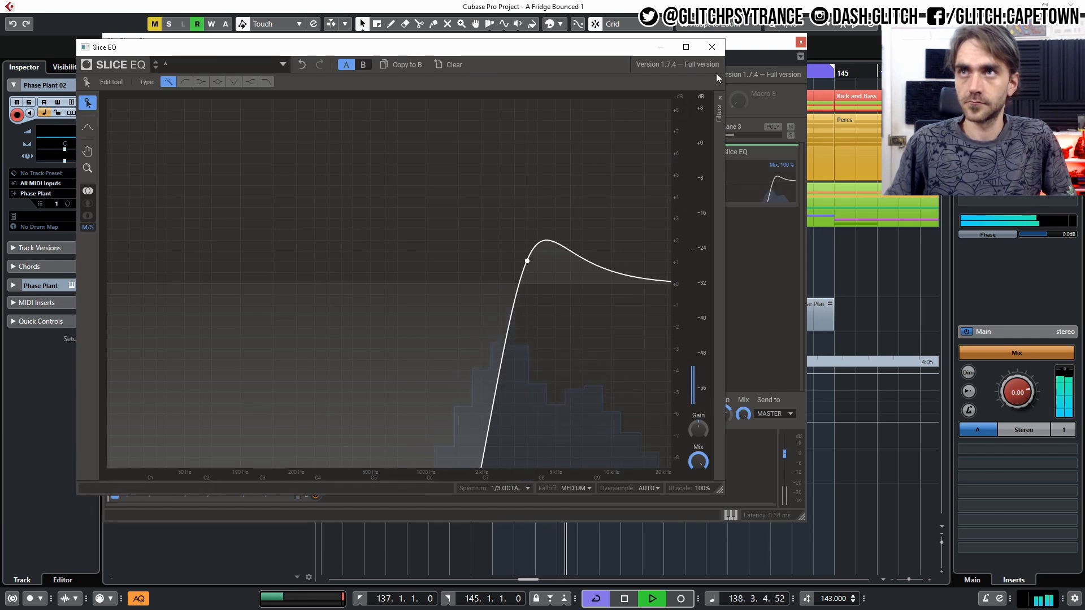
pyautogui.click(712, 47)
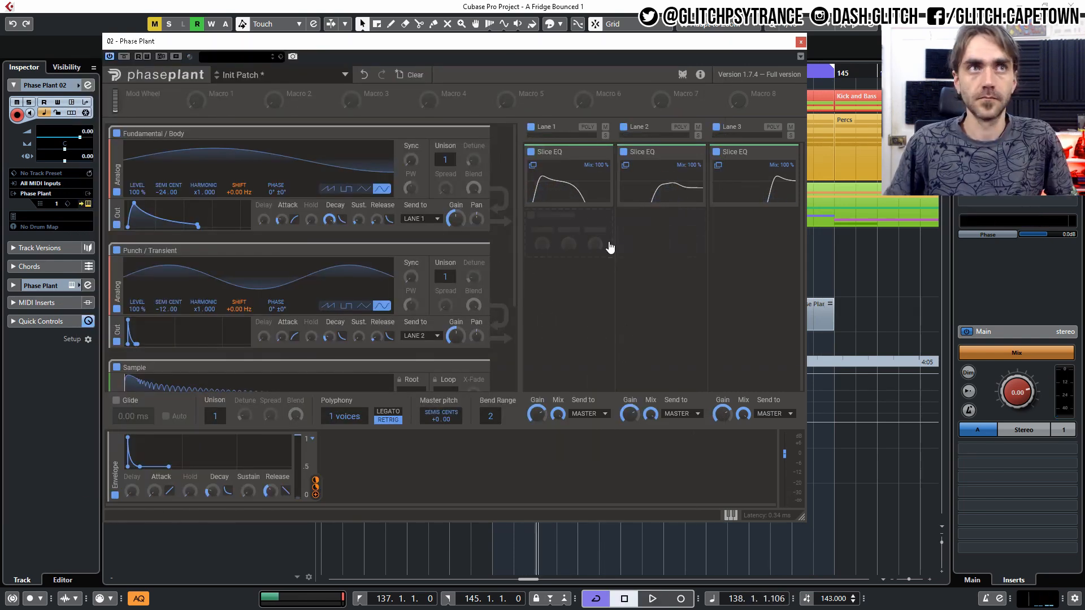
# - Add a Compressor after the Slice EQ on each of the three lanes
pyautogui.click(582, 245)
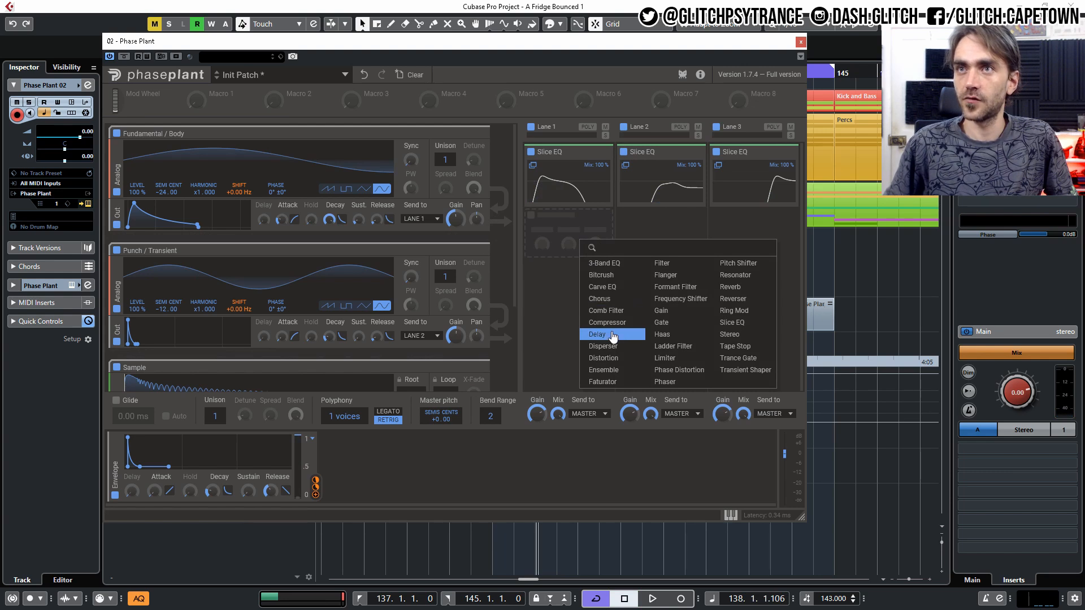
pyautogui.click(616, 323)
pyautogui.click(658, 249)
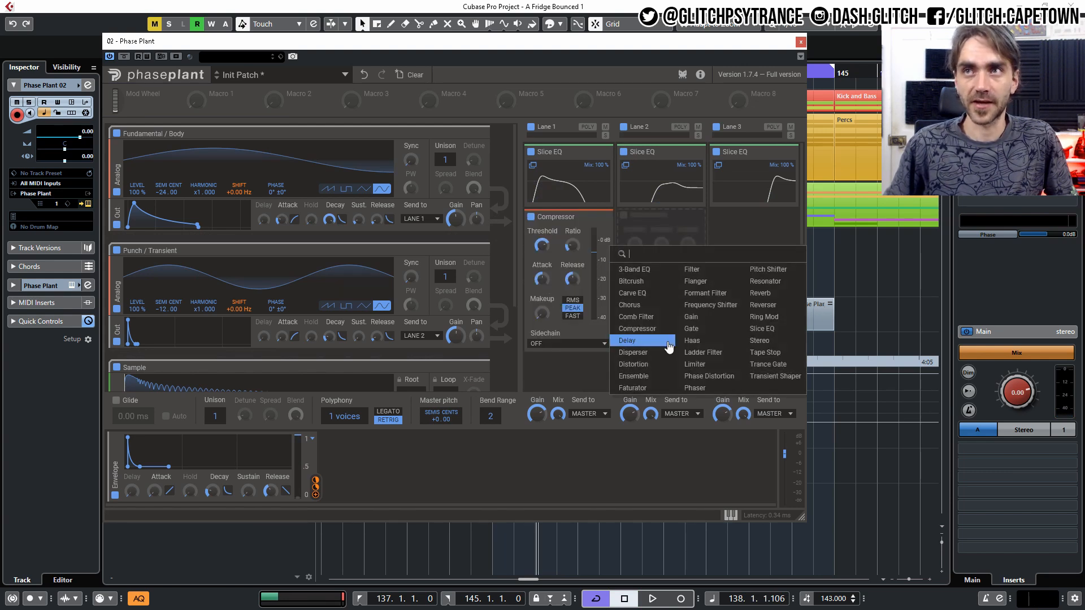
pyautogui.click(647, 329)
pyautogui.click(768, 237)
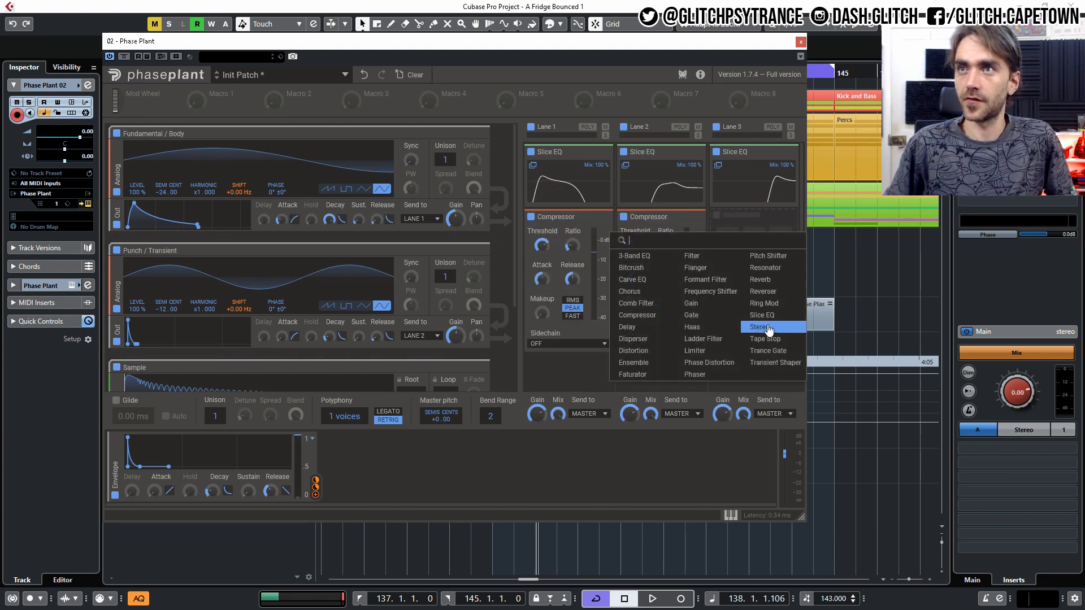
pyautogui.click(630, 315)
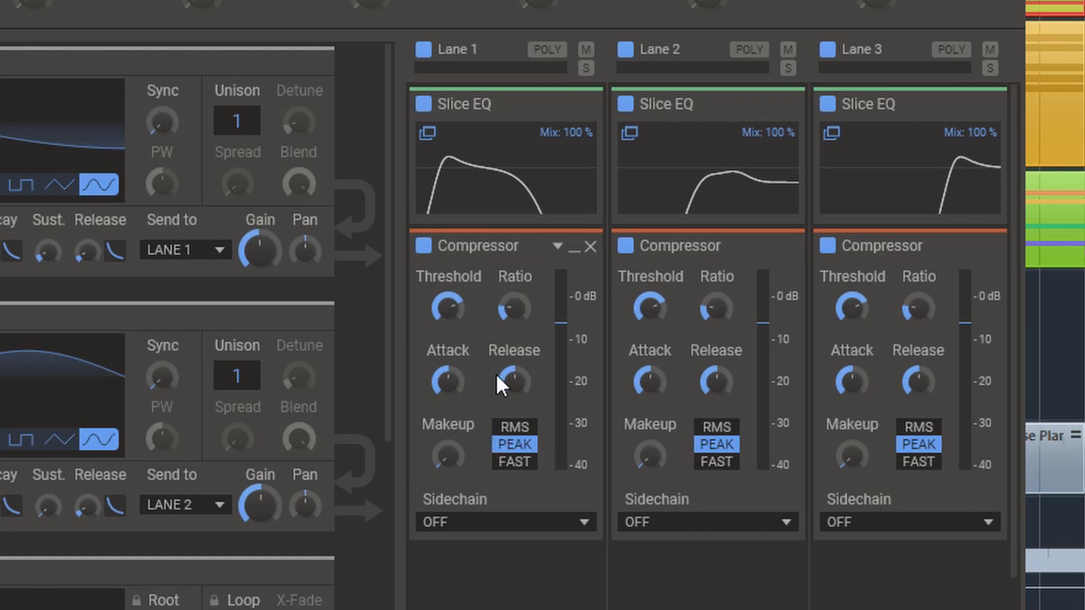
# - Lengthen the Lane 1 compressor's attack to about 61 ms and reduce the Lane 2 compressor's attack to its minimum
pyautogui.moveTo(457, 378); pyautogui.dragTo(457, 342)
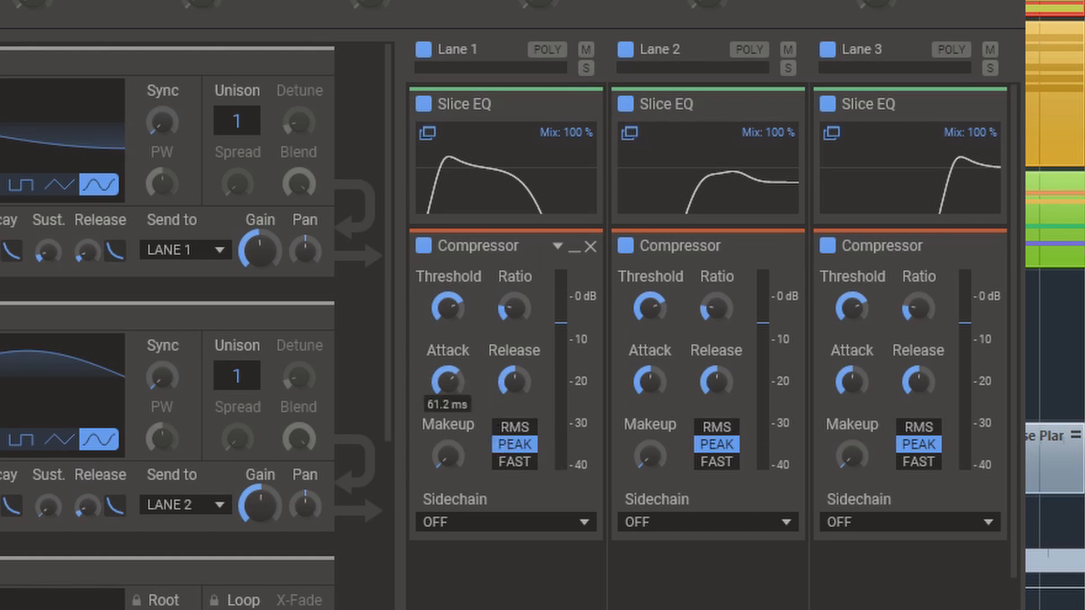
pyautogui.moveTo(656, 370); pyautogui.dragTo(657, 410)
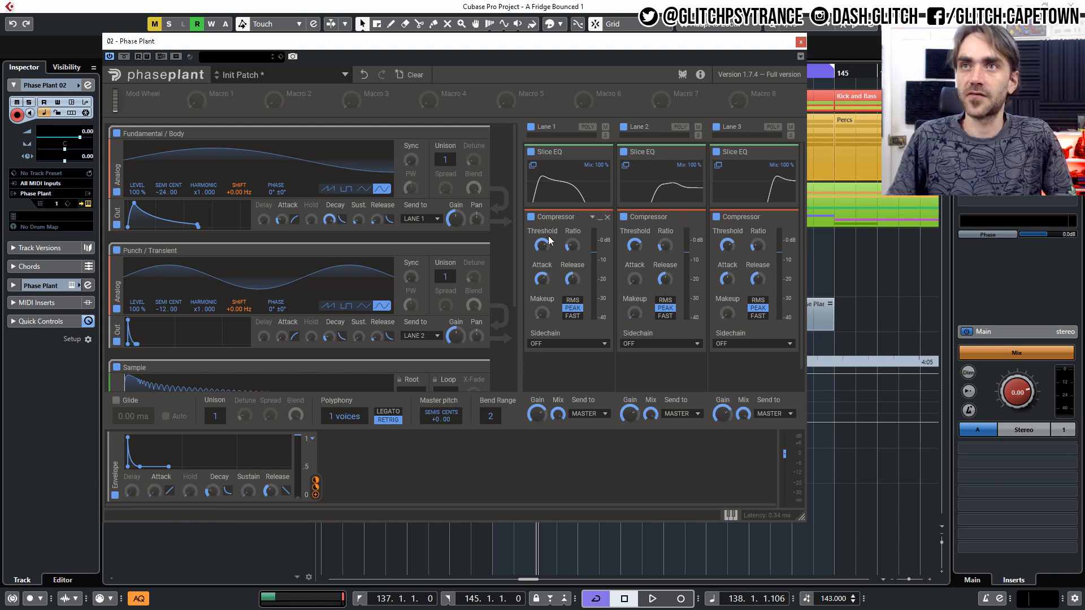
# - With Lane 1 soloed, lower its compressor's threshold to about -32 dB, raise the ratio and adjust the attack, collapse the compressor and unsolo the lane
pyautogui.click(605, 135)
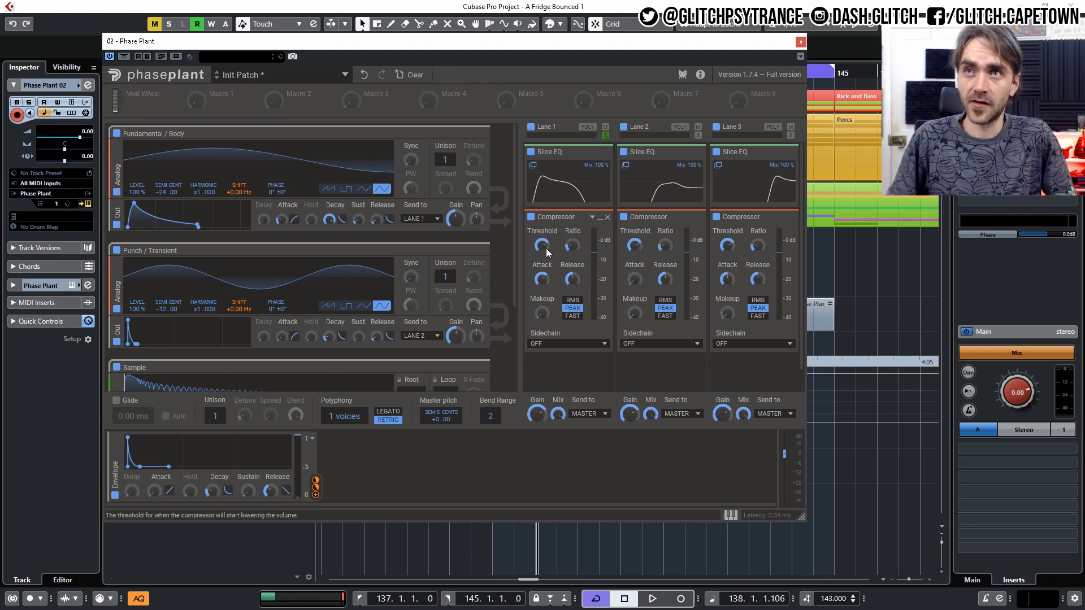
pyautogui.moveTo(541, 245); pyautogui.dragTo(542, 277)
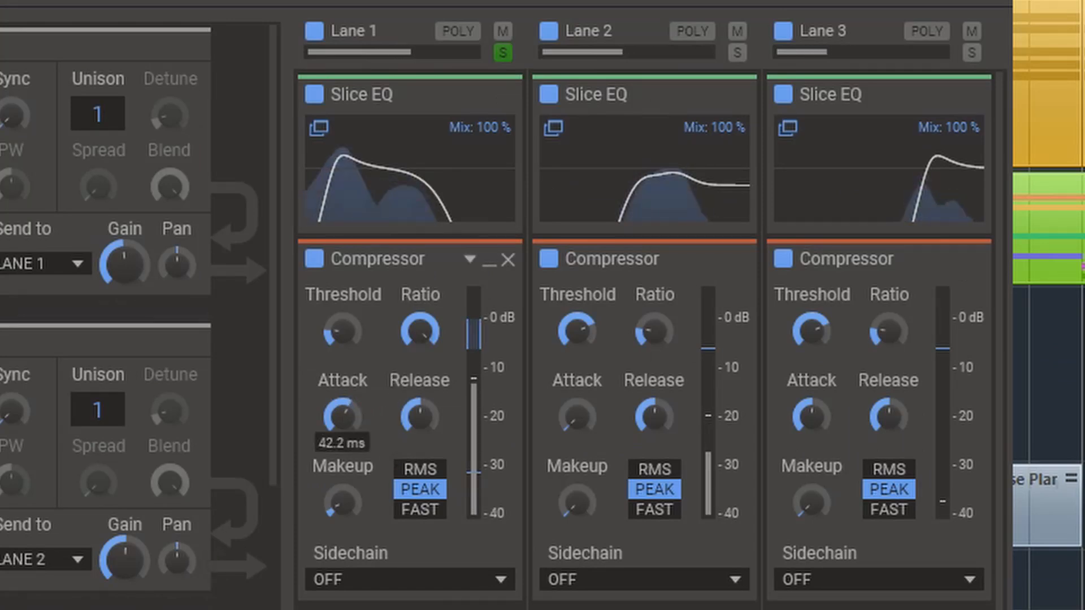
pyautogui.moveTo(342, 417)
pyautogui.mouseDown()
pyautogui.moveTo(342, 444)
pyautogui.moveTo(342, 415)
pyautogui.mouseUp()
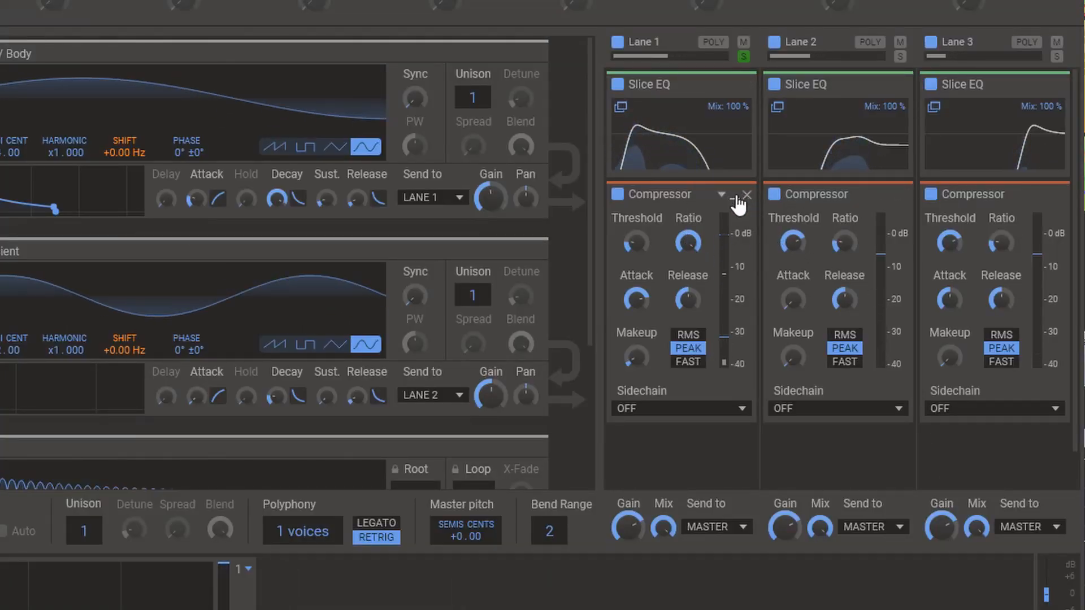
pyautogui.click(734, 195)
pyautogui.click(743, 57)
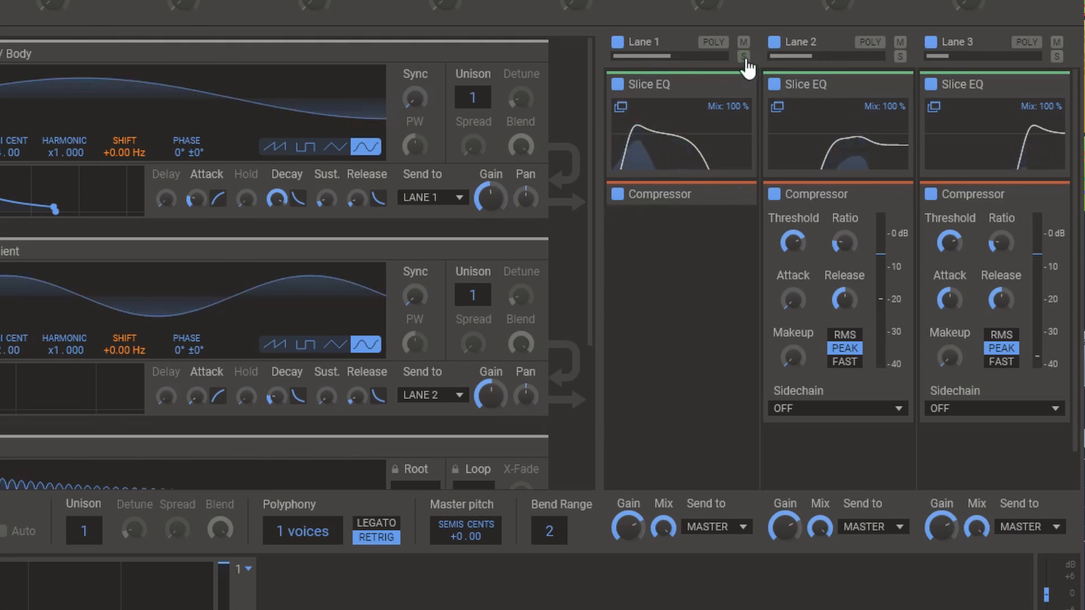
# - Lower the Lane 2 compressor's threshold to about -23 dB, raise its ratio and collapse the module
pyautogui.moveTo(793, 242); pyautogui.dragTo(794, 275)
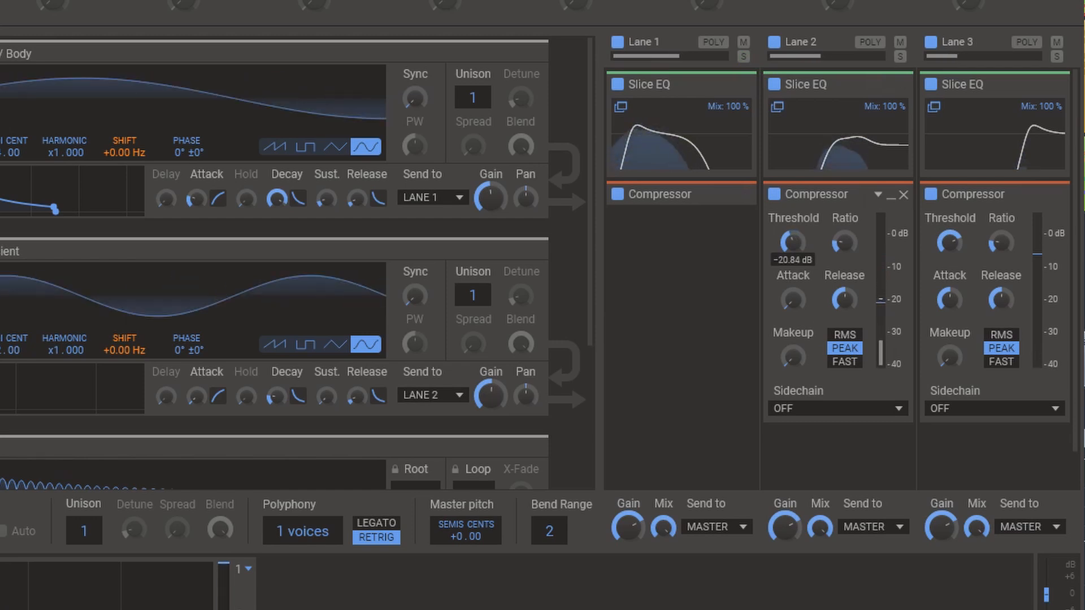
pyautogui.moveTo(849, 243)
pyautogui.mouseDown()
pyautogui.moveTo(834, 231)
pyautogui.moveTo(835, 246)
pyautogui.moveTo(849, 242)
pyautogui.mouseUp()
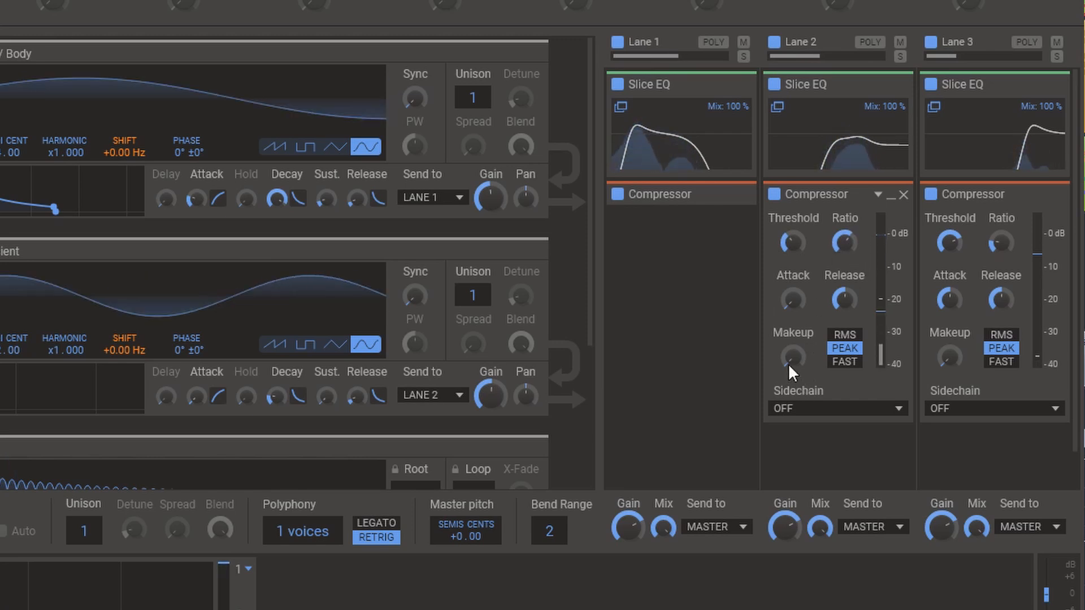
pyautogui.click(891, 196)
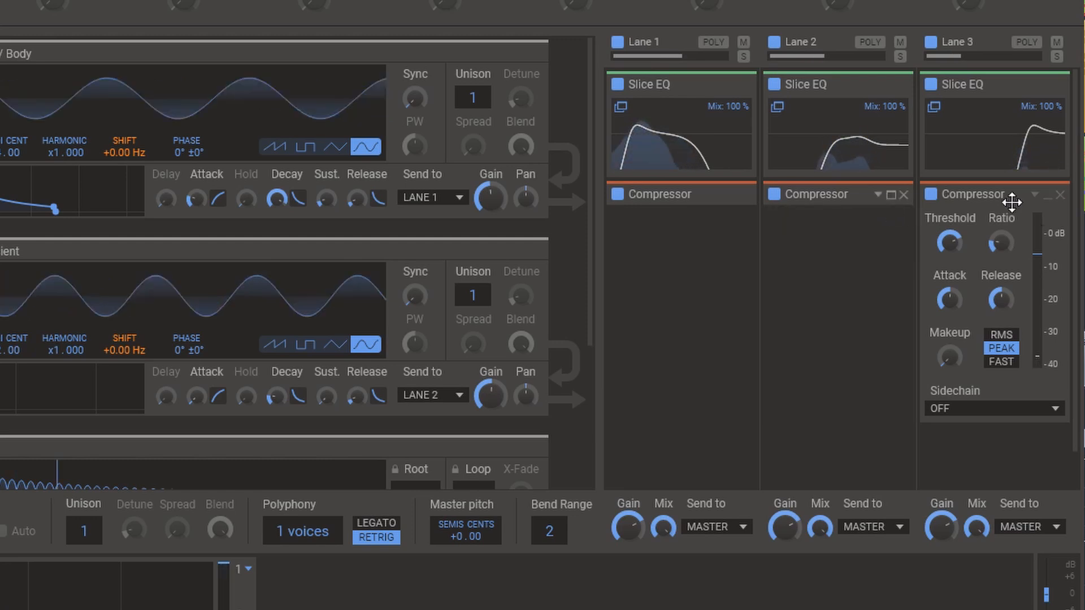
# - Raise the Lane 3 compressor's makeup, lower its threshold to about -40 dB and adjust the ratio
pyautogui.moveTo(951, 358); pyautogui.dragTo(951, 339)
pyautogui.moveTo(950, 243); pyautogui.dragTo(950, 323)
pyautogui.moveTo(1001, 242); pyautogui.dragTo(1000, 241)
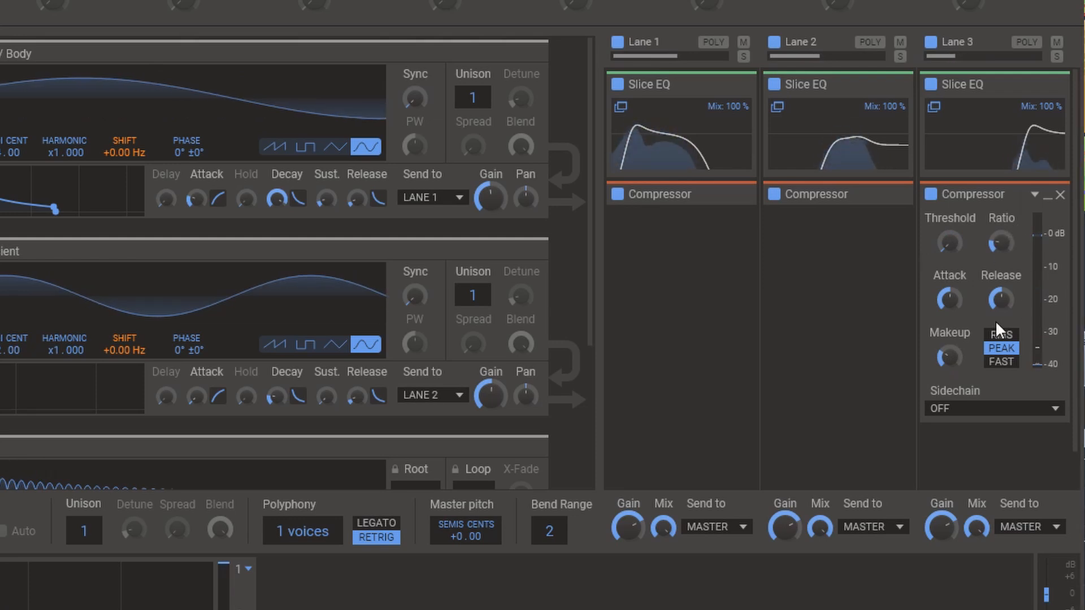
# - Shorten the Lane 3 compressor's attack and release, and fine-tune its ratio and makeup
pyautogui.moveTo(959, 299); pyautogui.dragTo(1006, 309)
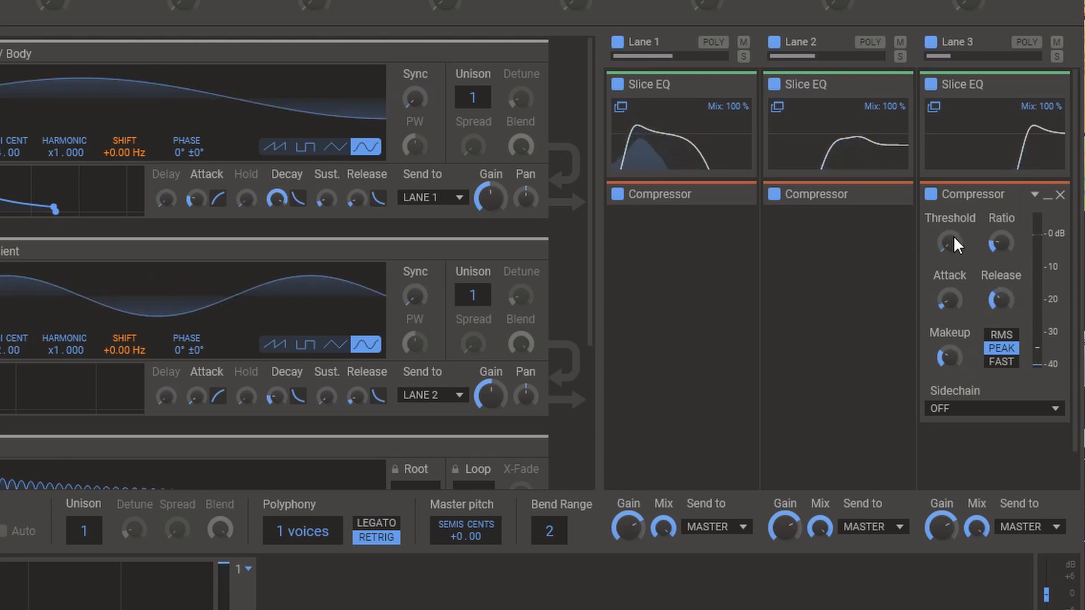
pyautogui.moveTo(961, 291); pyautogui.dragTo(961, 285)
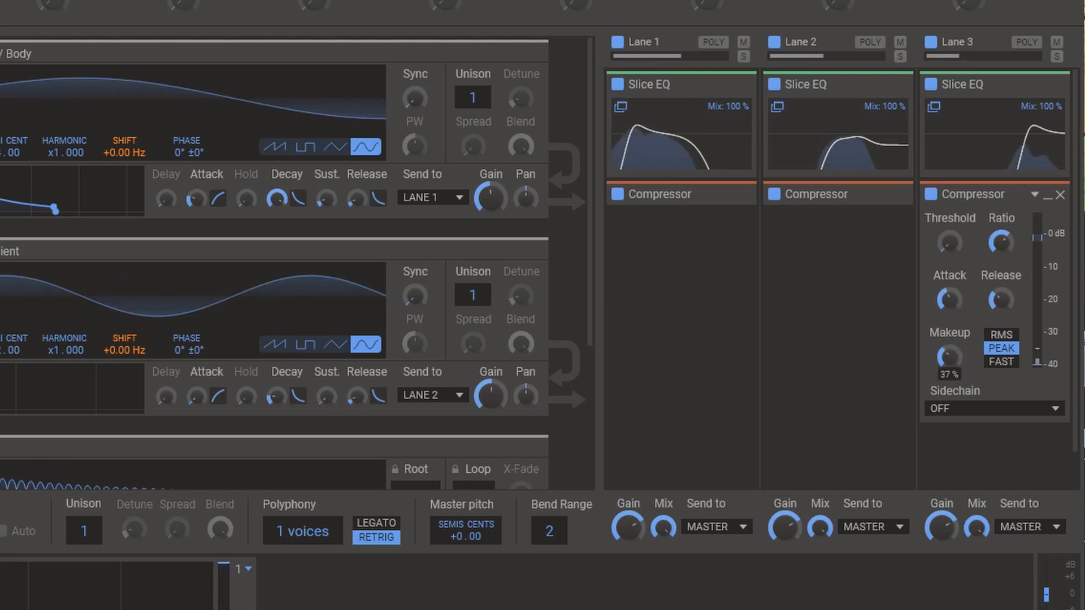
pyautogui.moveTo(959, 285); pyautogui.dragTo(956, 314)
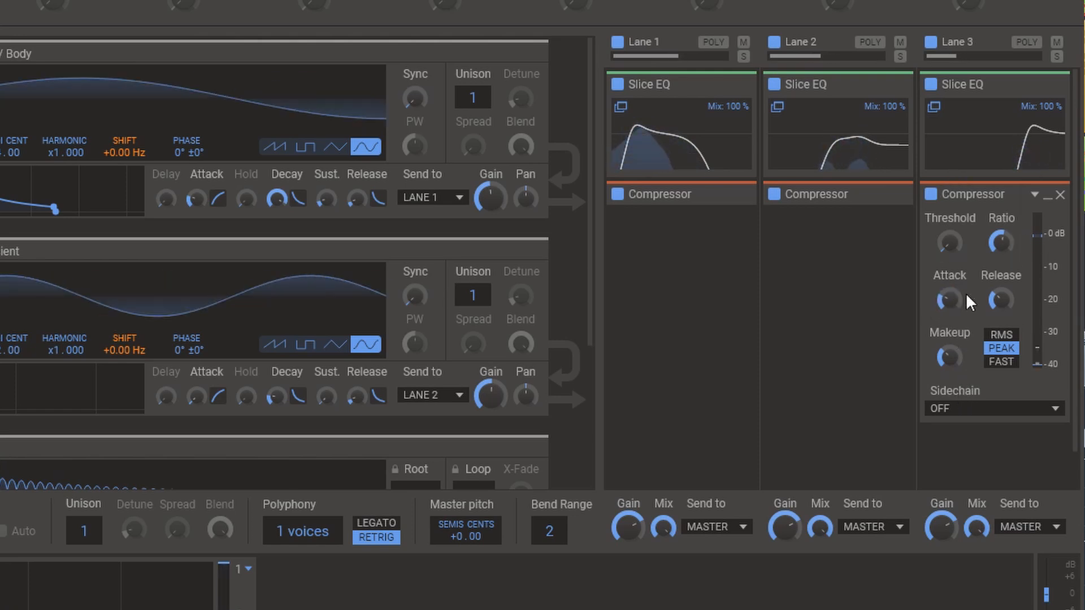
pyautogui.moveTo(942, 371); pyautogui.dragTo(942, 352)
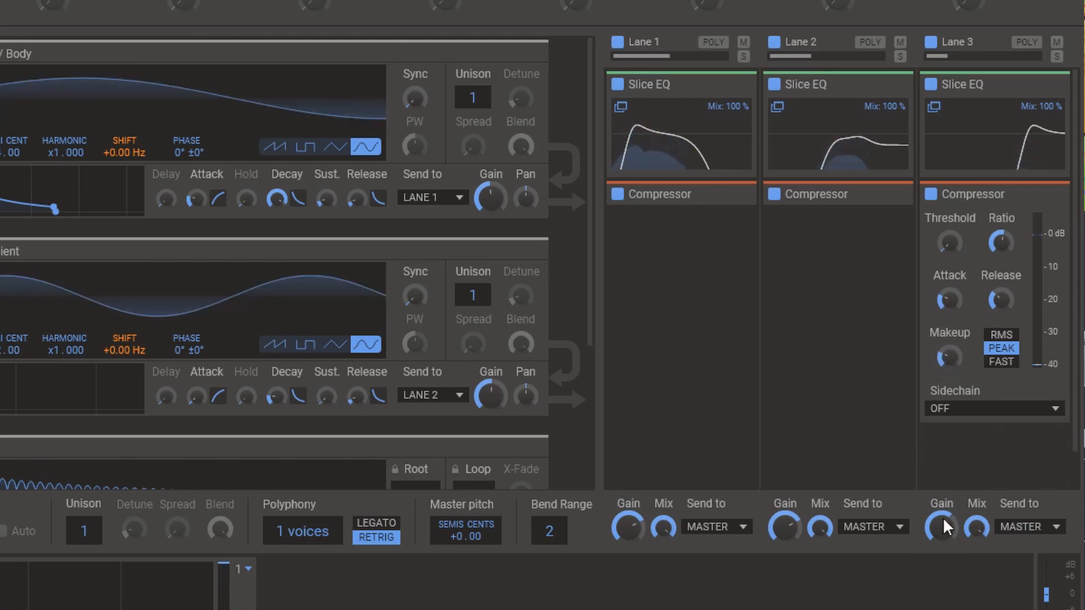
# - Collapse the Lane 3 compressor
pyautogui.click(1035, 194)
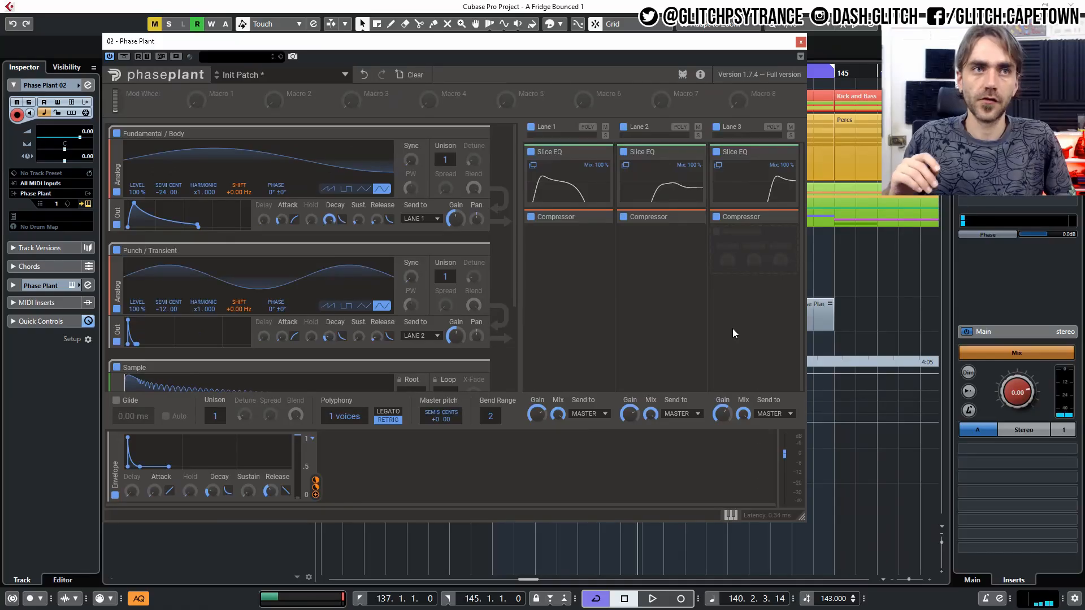
pyautogui.click(750, 252)
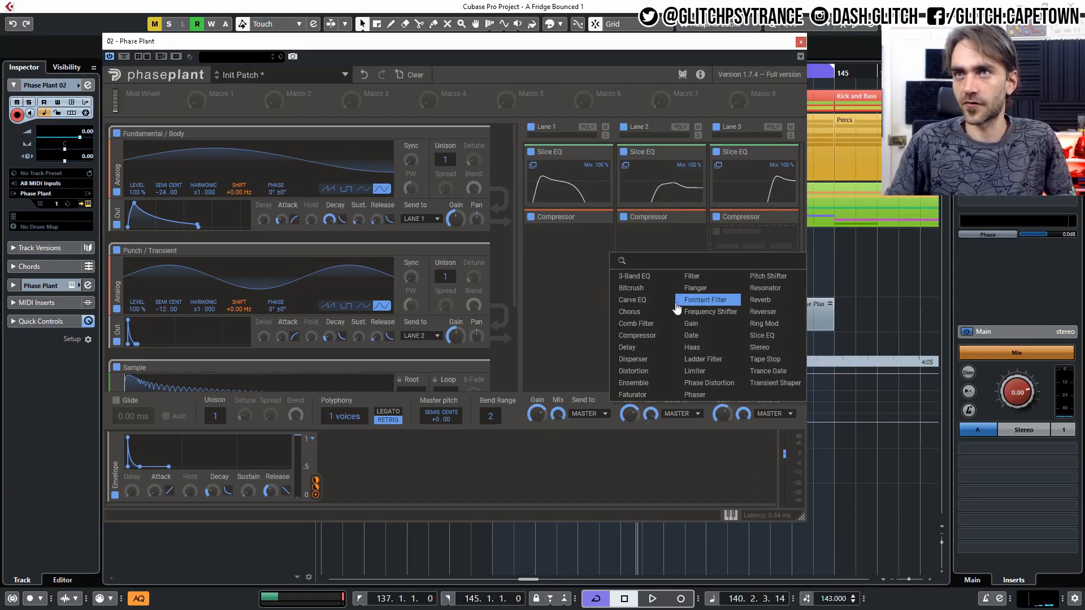
pyautogui.click(645, 360)
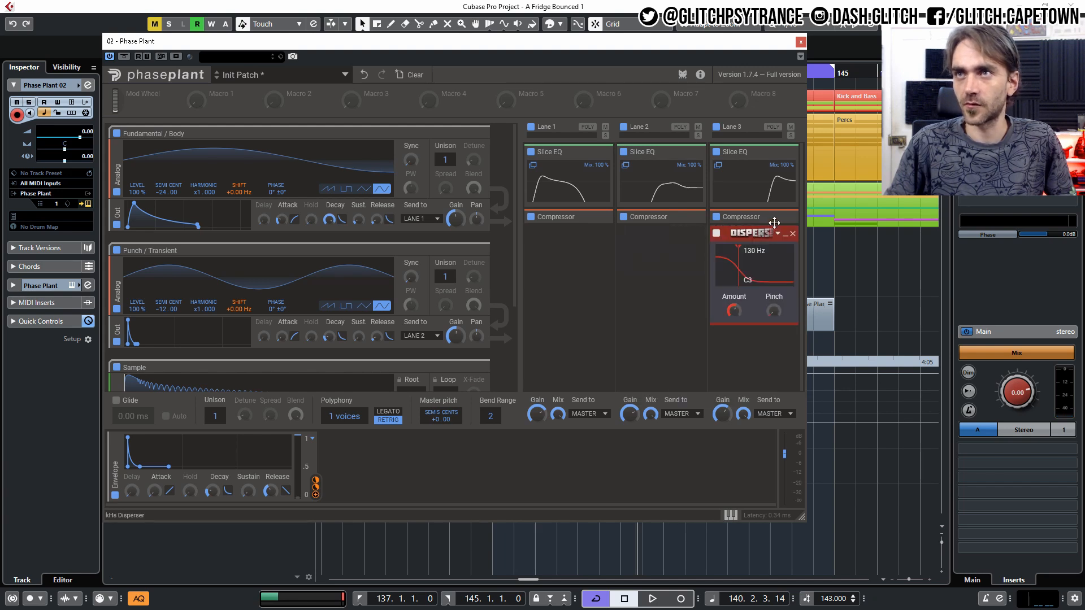
pyautogui.click(794, 238)
# - Add a Distortion effect to Lane 3 and place it between the Slice EQ and the Compressor
pyautogui.click(746, 260)
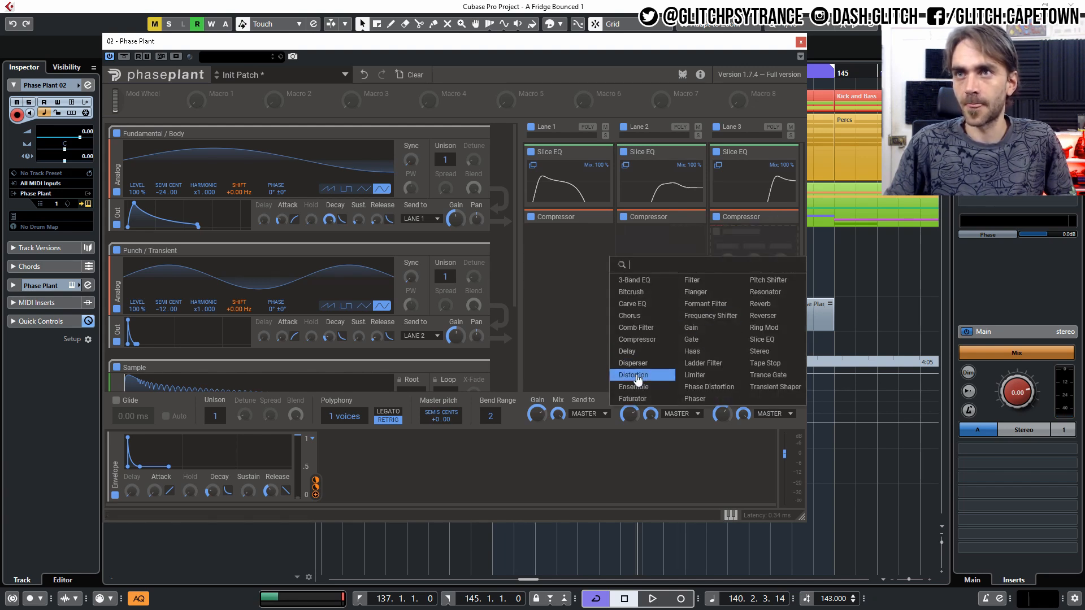
pyautogui.click(637, 377)
pyautogui.moveTo(745, 233)
pyautogui.mouseDown()
pyautogui.moveTo(763, 214)
pyautogui.moveTo(750, 224)
pyautogui.mouseUp()
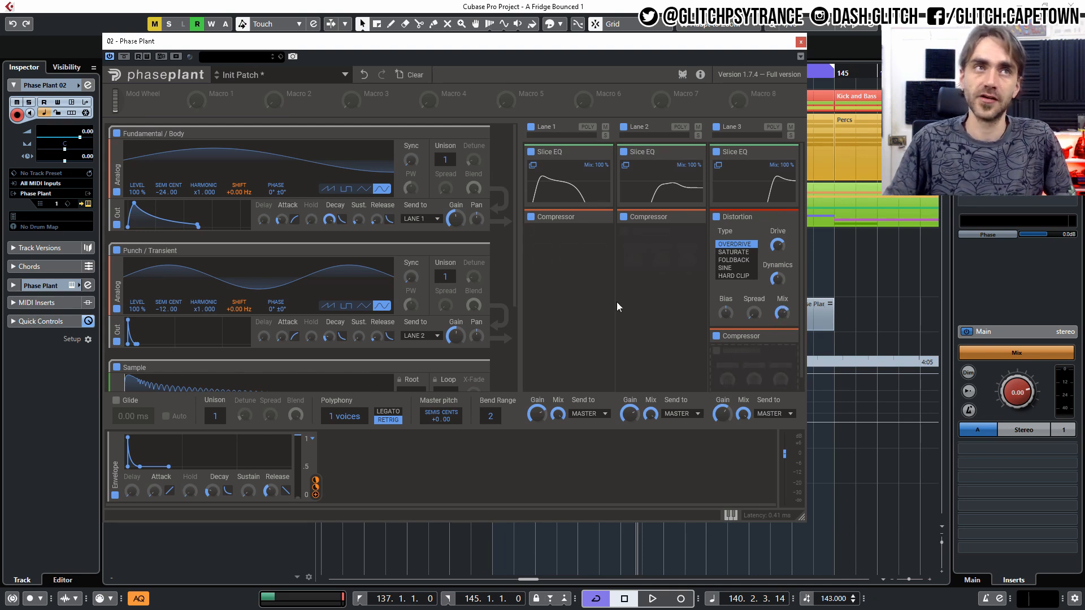
# - Add a Transient Shaper after the Lane 2 compressor and moderately raise its attack, pump and speed
pyautogui.click(673, 250)
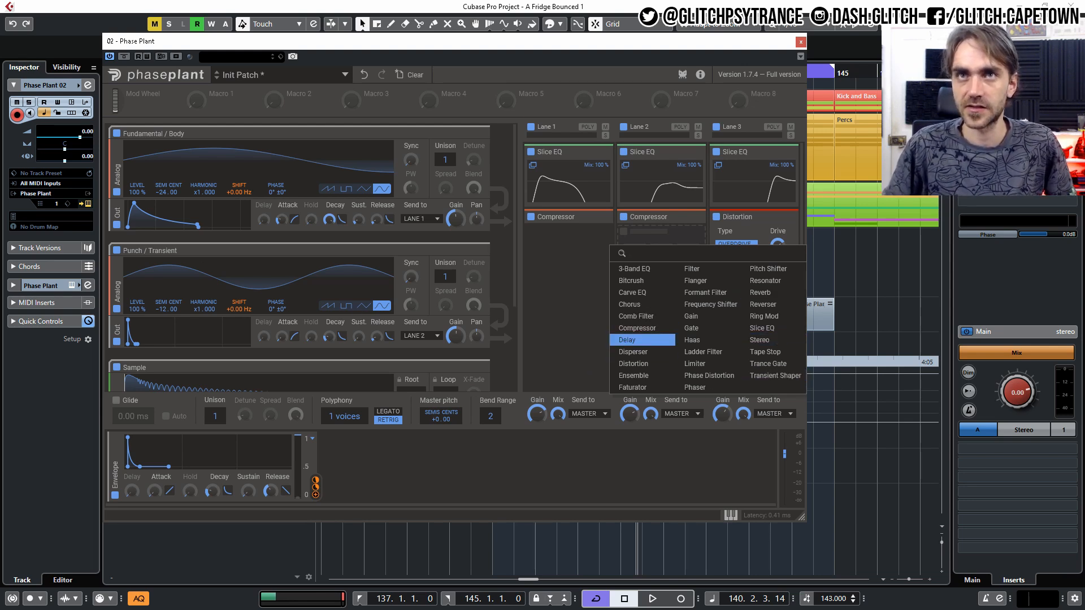
pyautogui.click(770, 376)
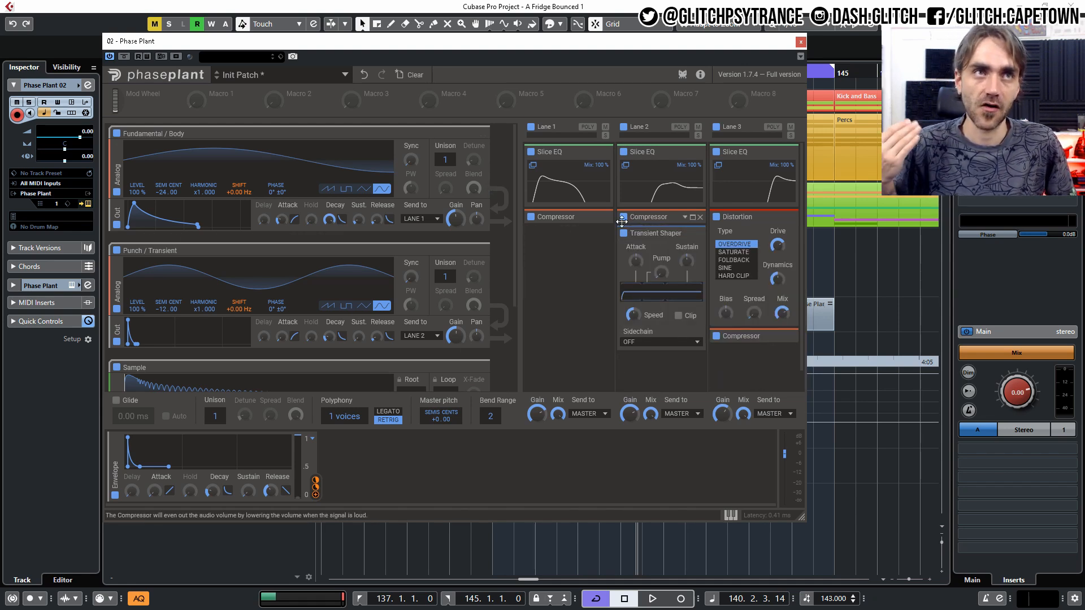
pyautogui.moveTo(633, 269); pyautogui.dragTo(664, 263)
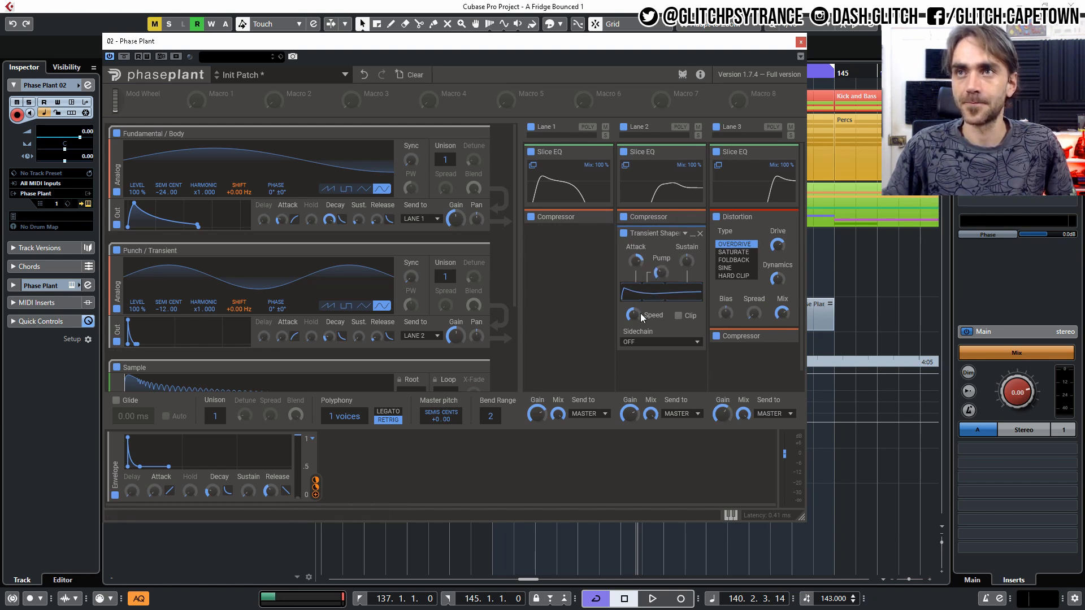
pyautogui.moveTo(634, 314); pyautogui.dragTo(660, 265)
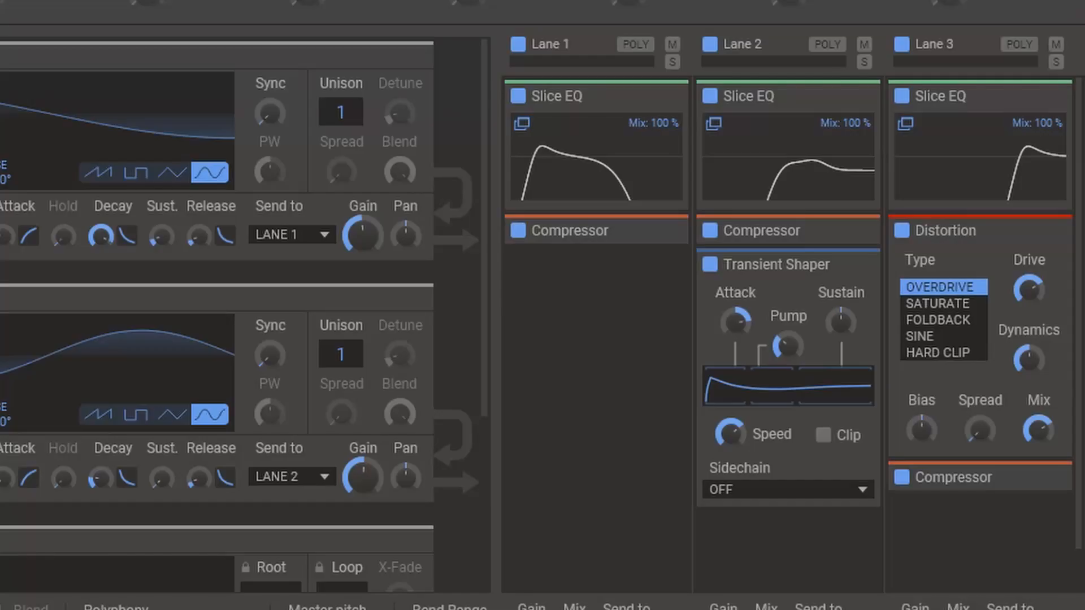
pyautogui.moveTo(737, 321)
pyautogui.mouseDown()
pyautogui.moveTo(736, 345)
pyautogui.moveTo(736, 330)
pyautogui.mouseUp()
pyautogui.moveTo(787, 346); pyautogui.dragTo(787, 354)
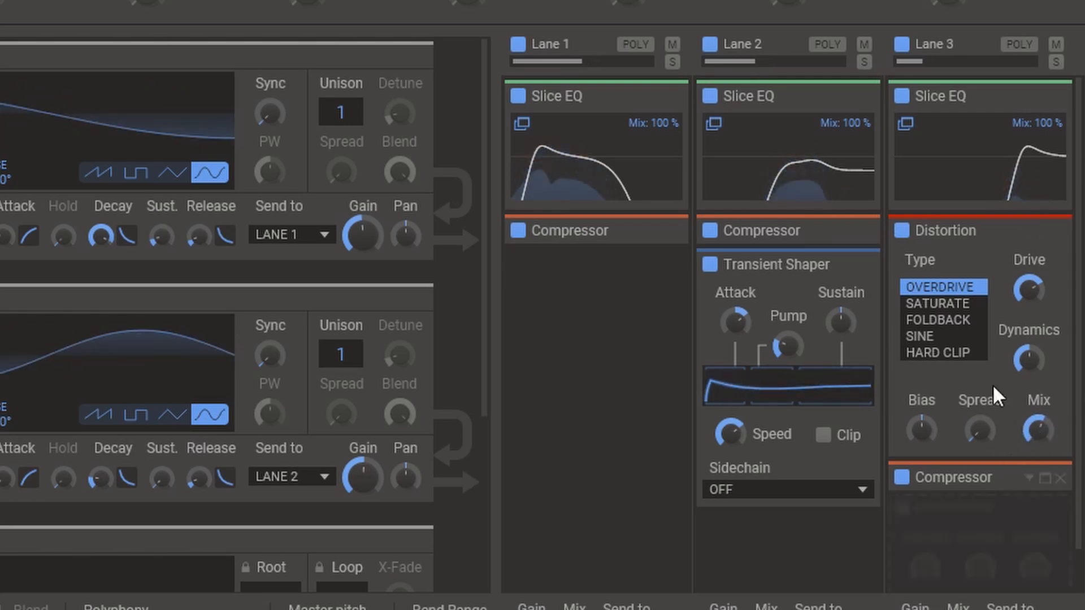
# - Solo Lane 2, compare its sound with the Transient Shaper bypassed and enabled, and unsolo the lane
pyautogui.click(864, 62)
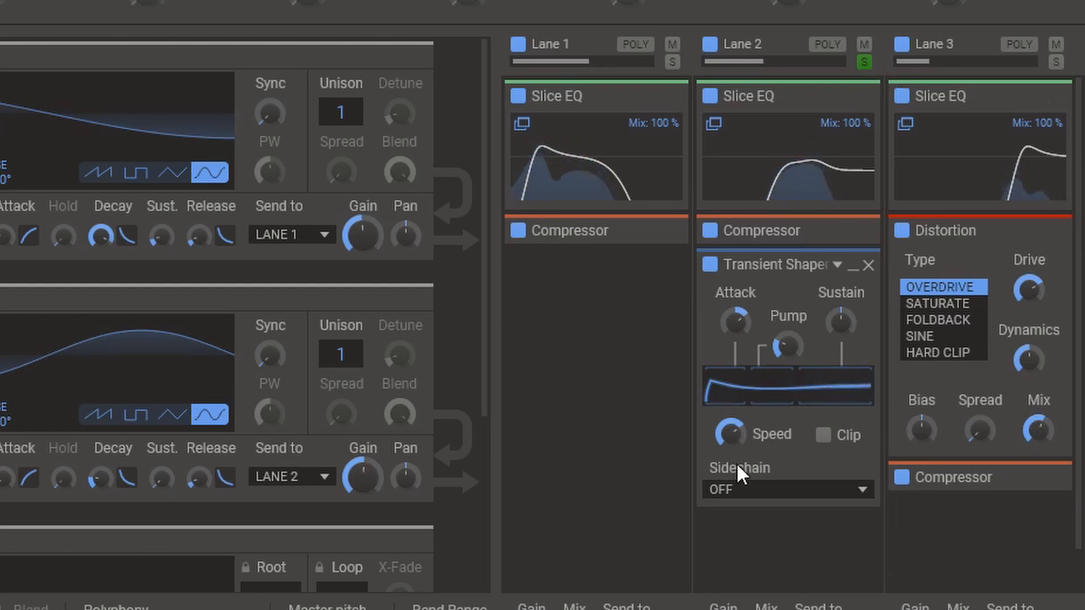
pyautogui.click(712, 266)
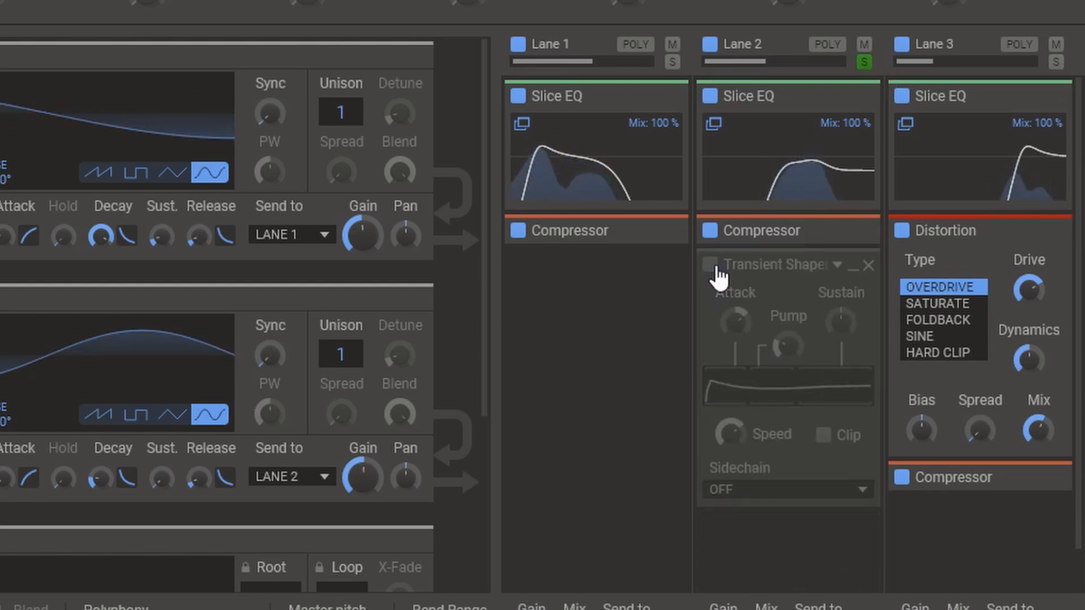
pyautogui.click(714, 266)
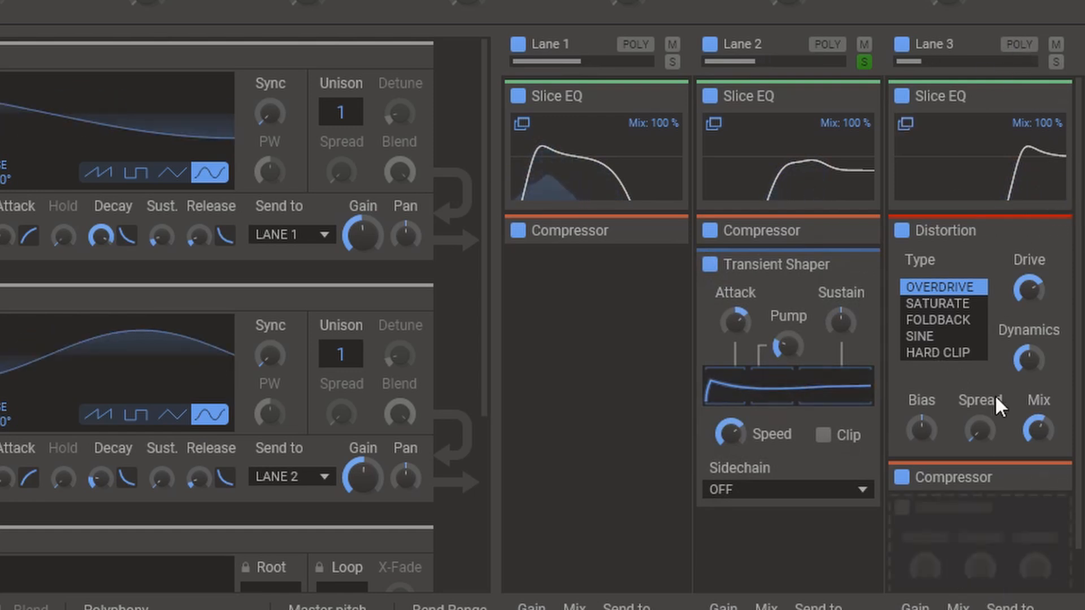
pyautogui.click(864, 61)
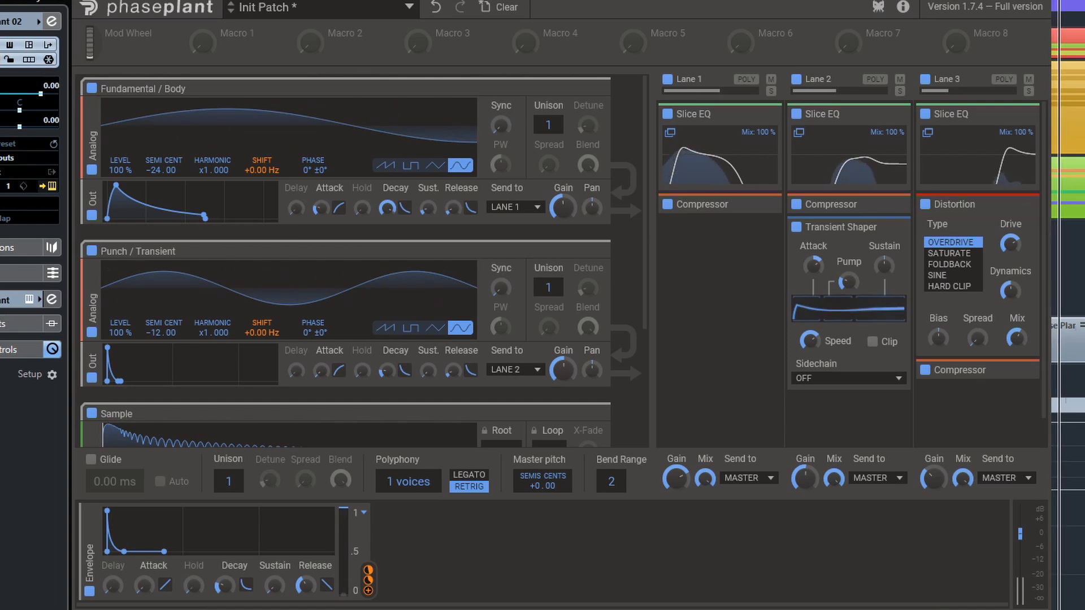
# - Balance the lane output gains: set Lane 2 to about -6.7 dB, fine-tune Lane 1 and lower Lane 3
pyautogui.moveTo(807, 479); pyautogui.dragTo(806, 472)
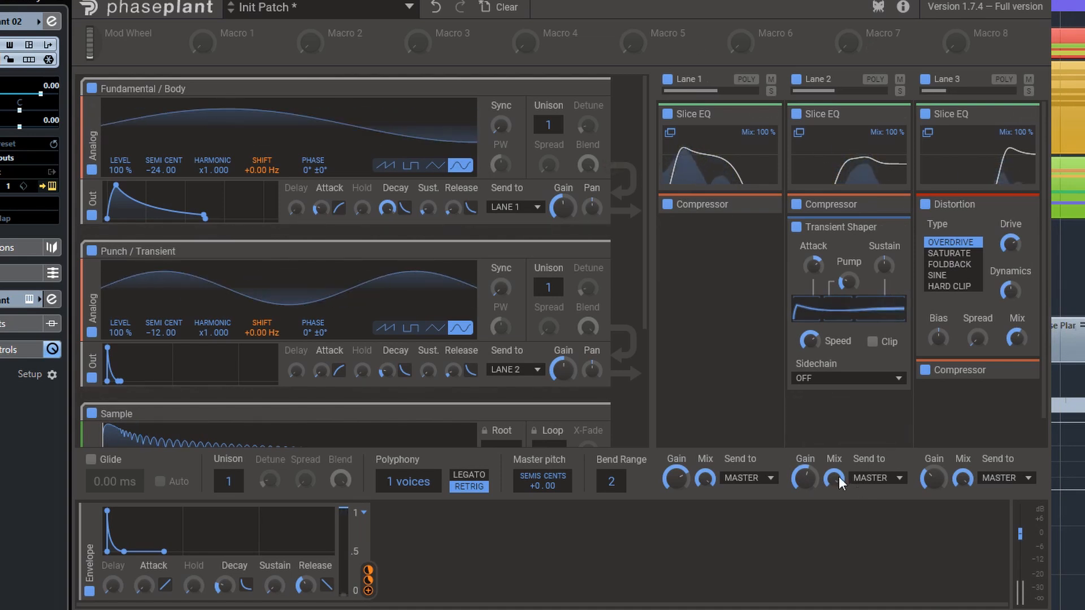
pyautogui.moveTo(663, 479); pyautogui.dragTo(664, 479)
pyautogui.moveTo(677, 479); pyautogui.dragTo(676, 477)
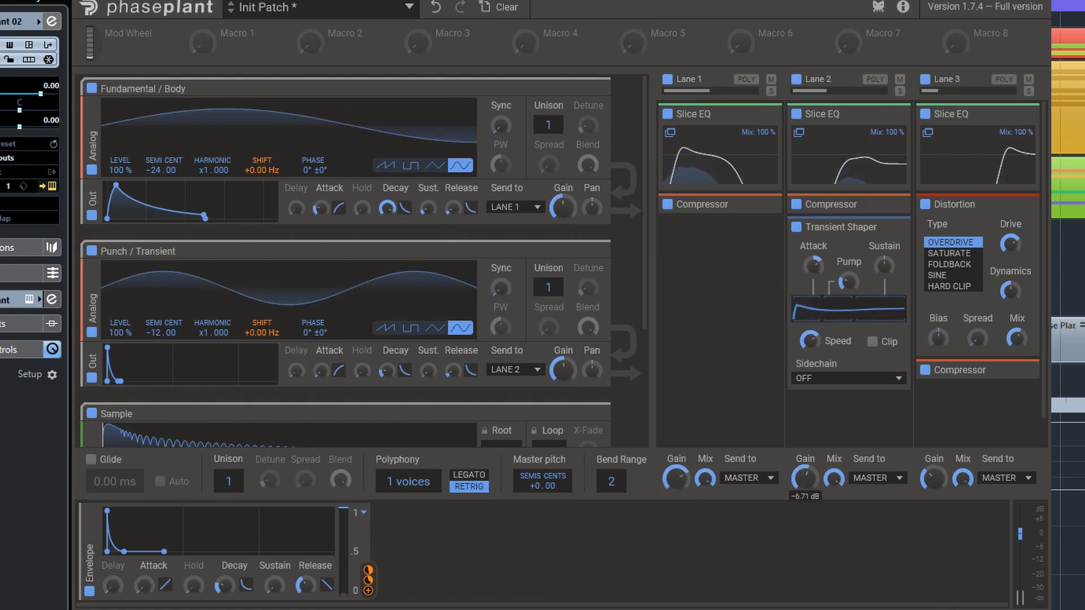
pyautogui.moveTo(933, 479); pyautogui.dragTo(933, 491)
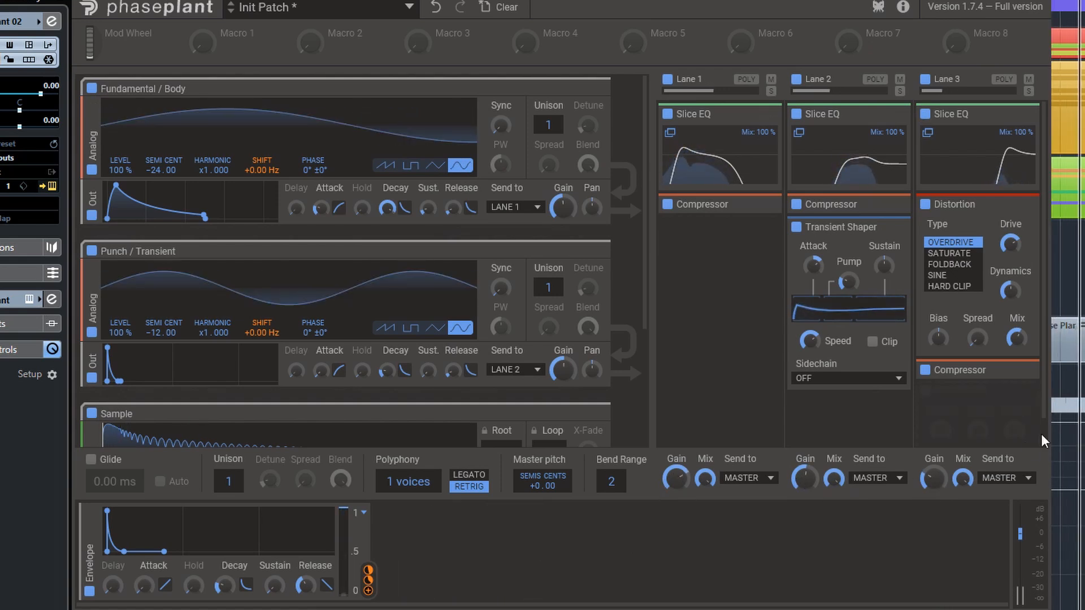
# - Close the synth window and lower the Phase Plant 02 channel volume to -1.05 dB in its channel settings
pyautogui.click(1042, 1)
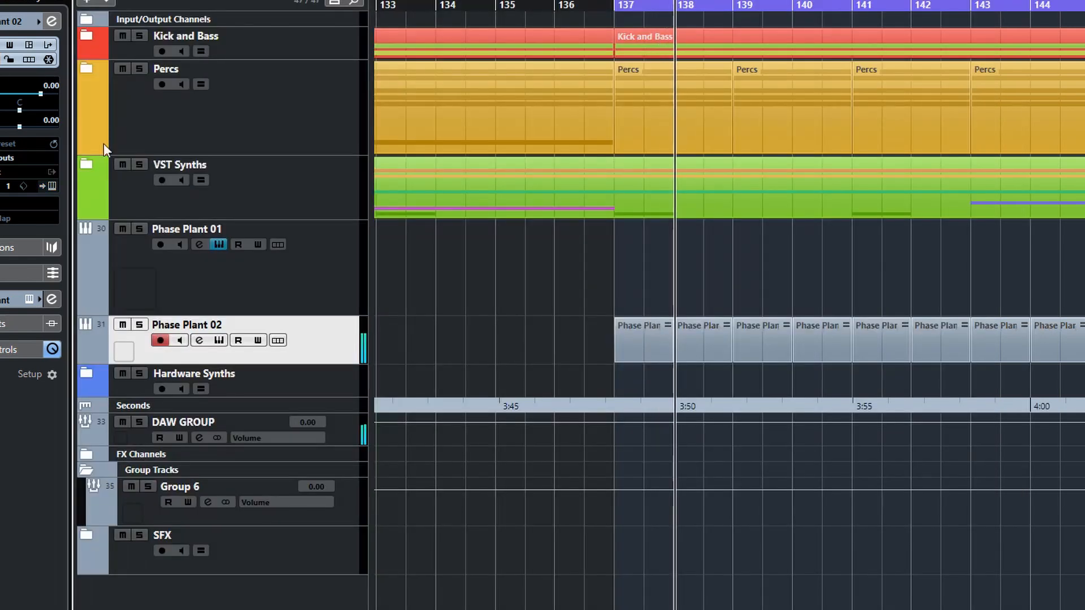
pyautogui.click(55, 19)
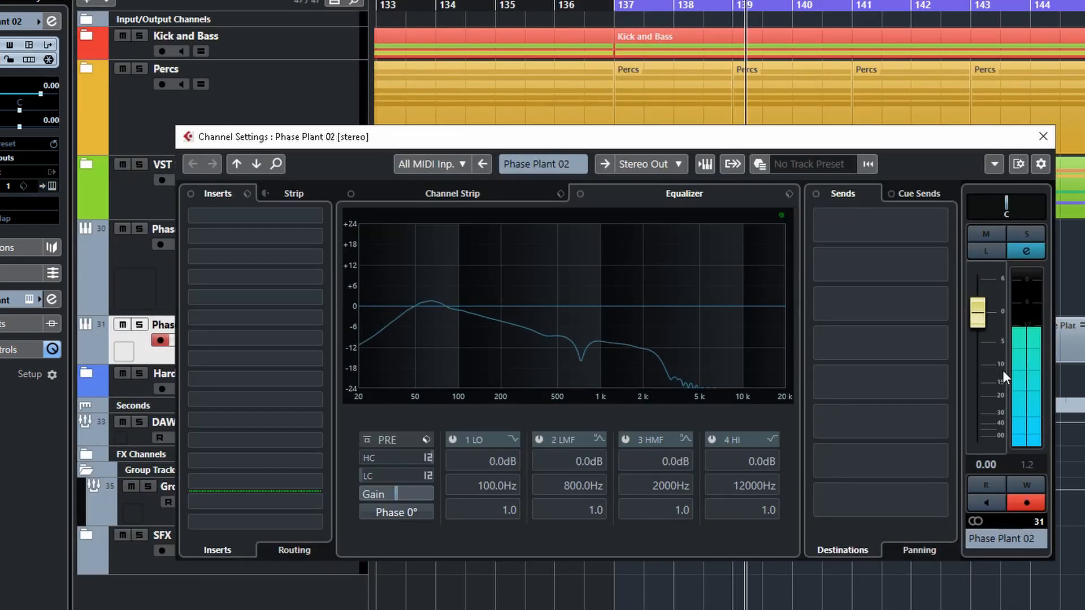
pyautogui.scroll(-4, 992, 345)
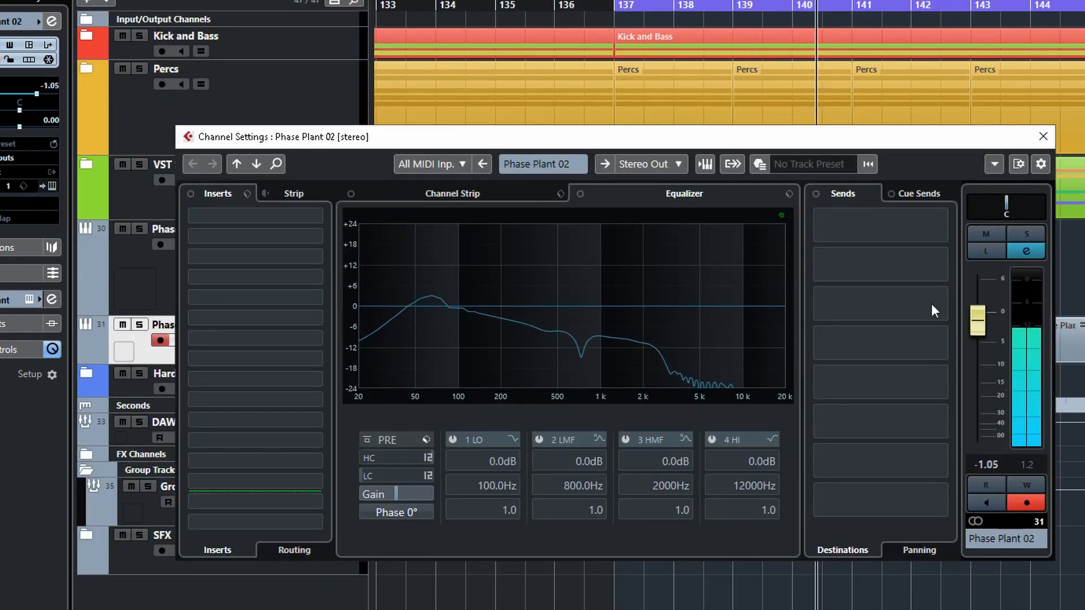
# - Add a wide cut on channel EQ band 3 at about 1233 Hz with Q 0.3 and gain -1.2 dB
pyautogui.click(594, 326)
pyautogui.moveTo(595, 326); pyautogui.dragTo(612, 321)
pyautogui.scroll(-5, 612, 321)
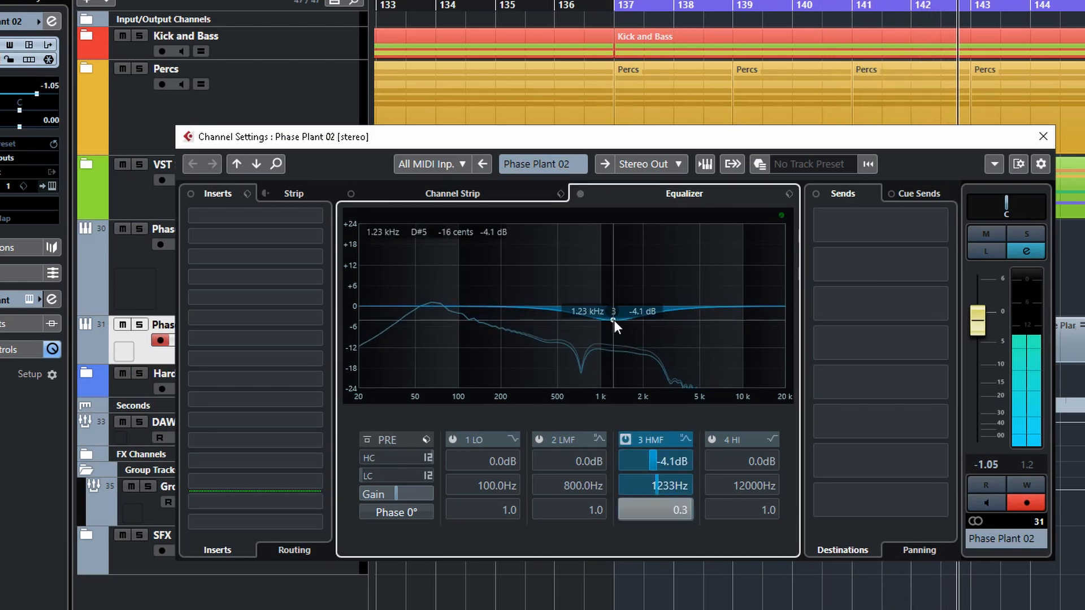
pyautogui.scroll(5, 665, 465)
pyautogui.scroll(8, 658, 461)
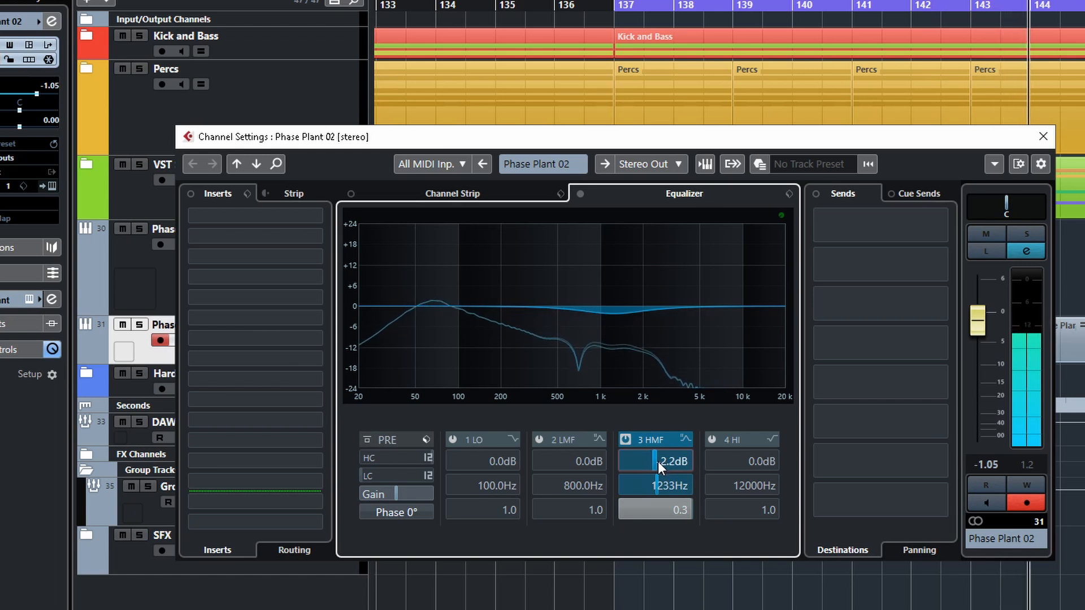
# - Set EQ band 3's gain to -1.3 dB and lower the channel volume to -1.80 dB, resetting the peak meter and closing the channel settings
pyautogui.click(1036, 461)
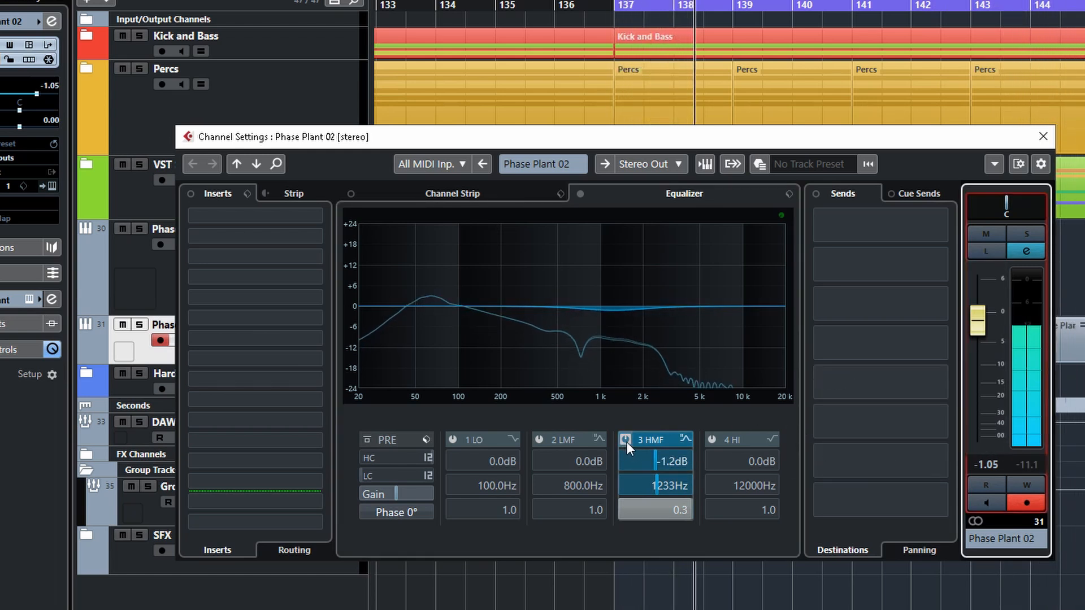
pyautogui.scroll(-1, 979, 321)
pyautogui.scroll(-2, 978, 327)
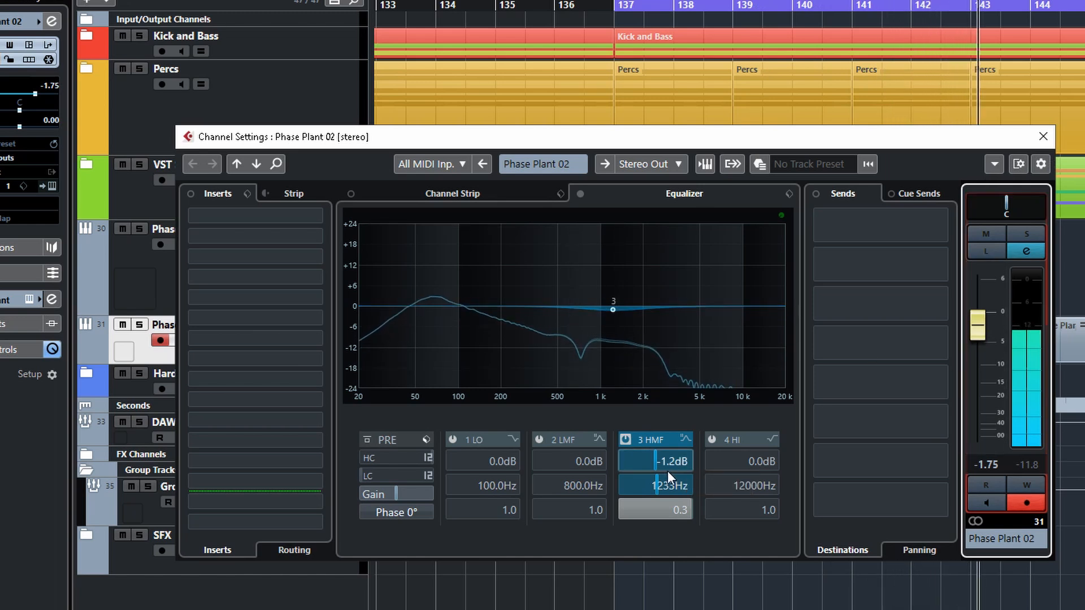
pyautogui.click(670, 456)
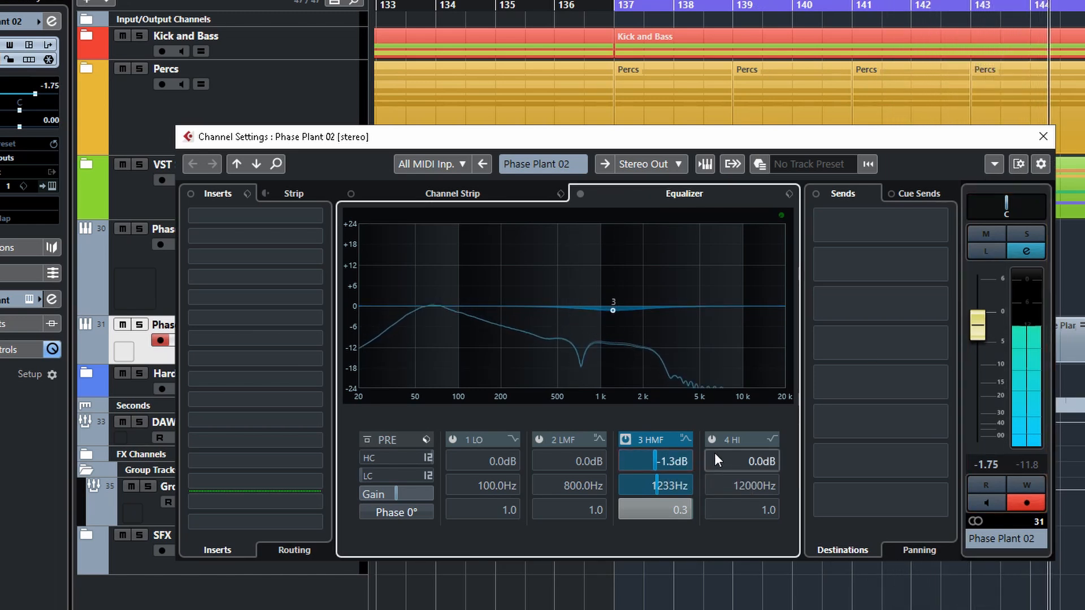
pyautogui.click(1028, 469)
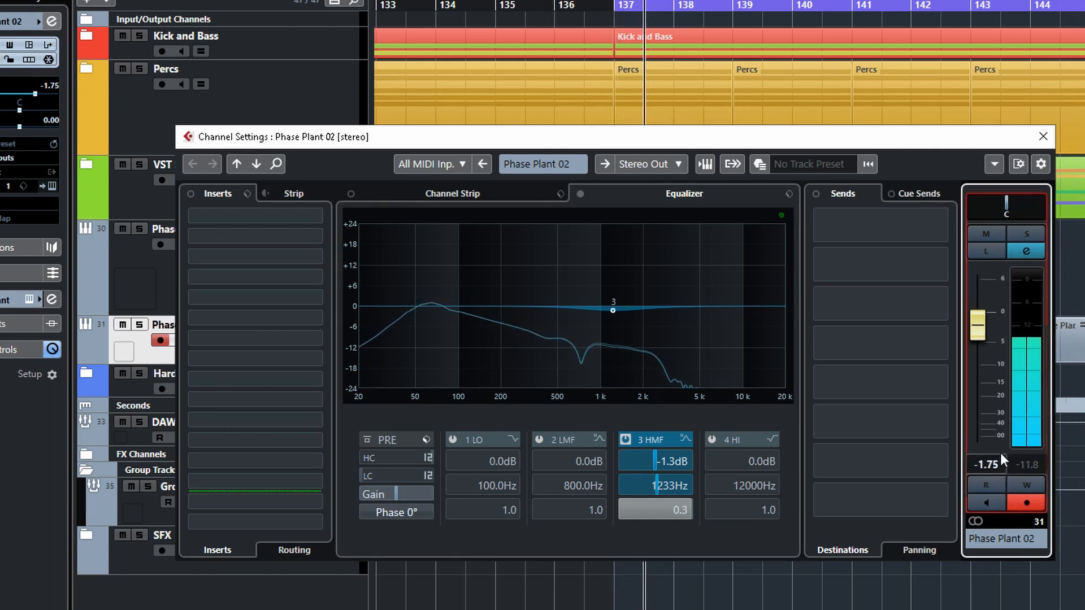
pyautogui.press('Escape')
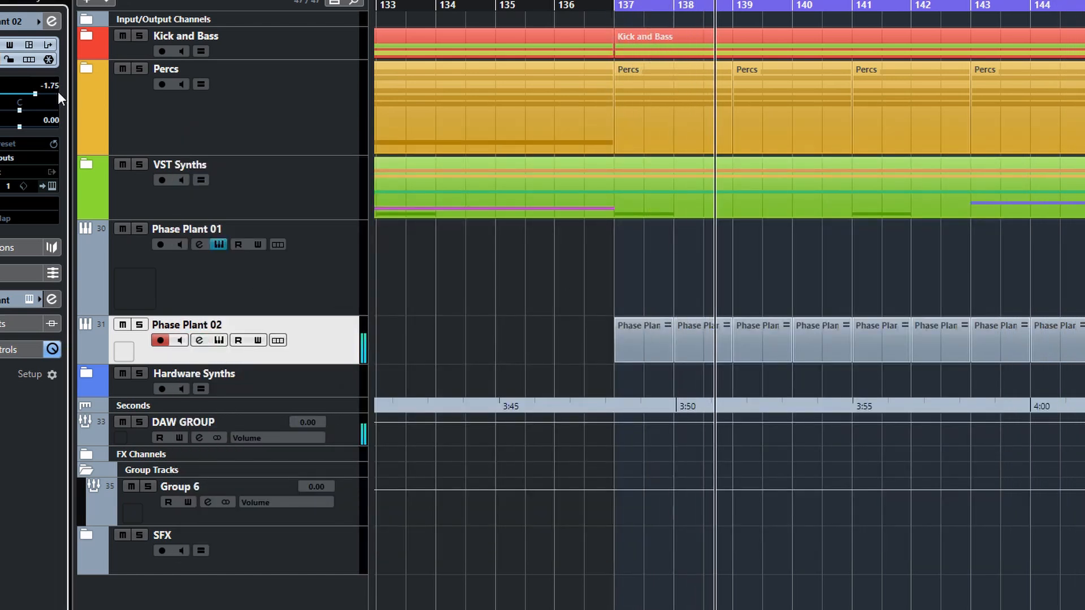
pyautogui.scroll(-1, 51, 84)
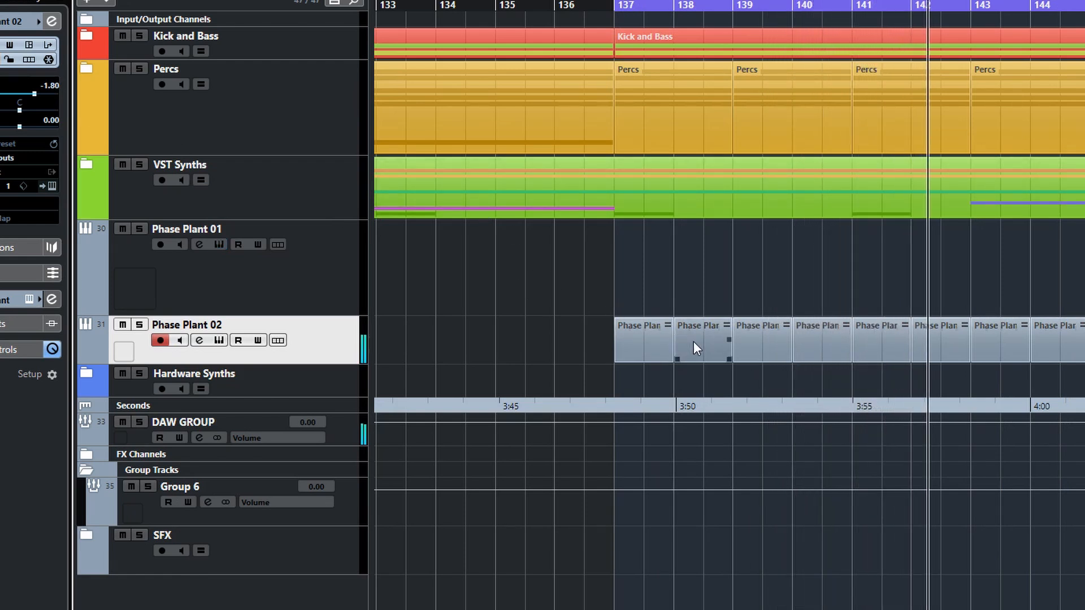
# - Render the first Phase Plant 02 MIDI part at bar 137 in place with the current settings
pyautogui.scroll(5, 609, 378)
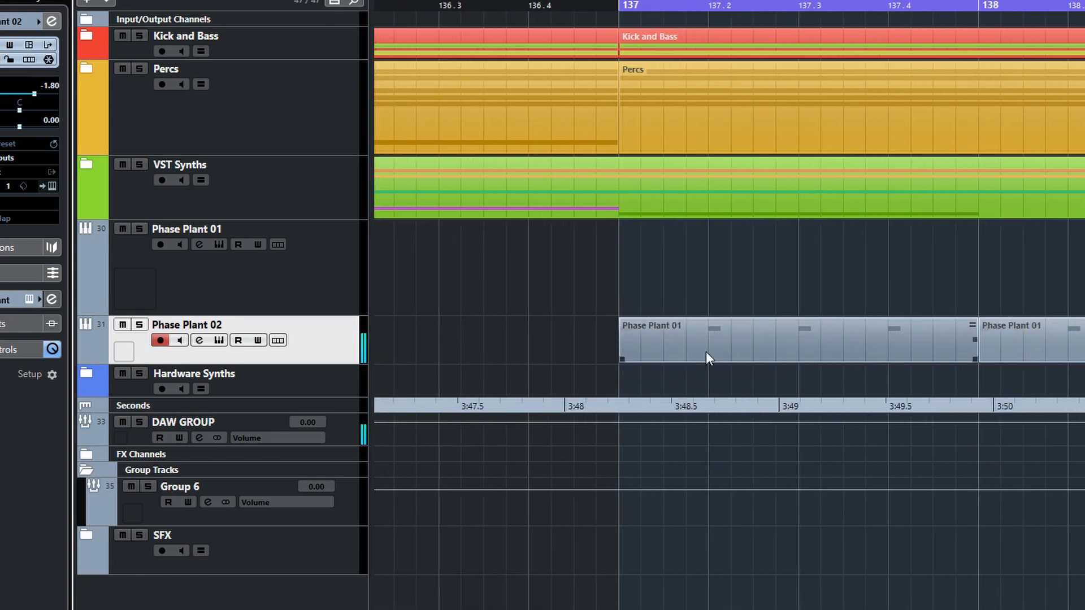
pyautogui.click(672, 349)
pyautogui.rightClick(672, 348)
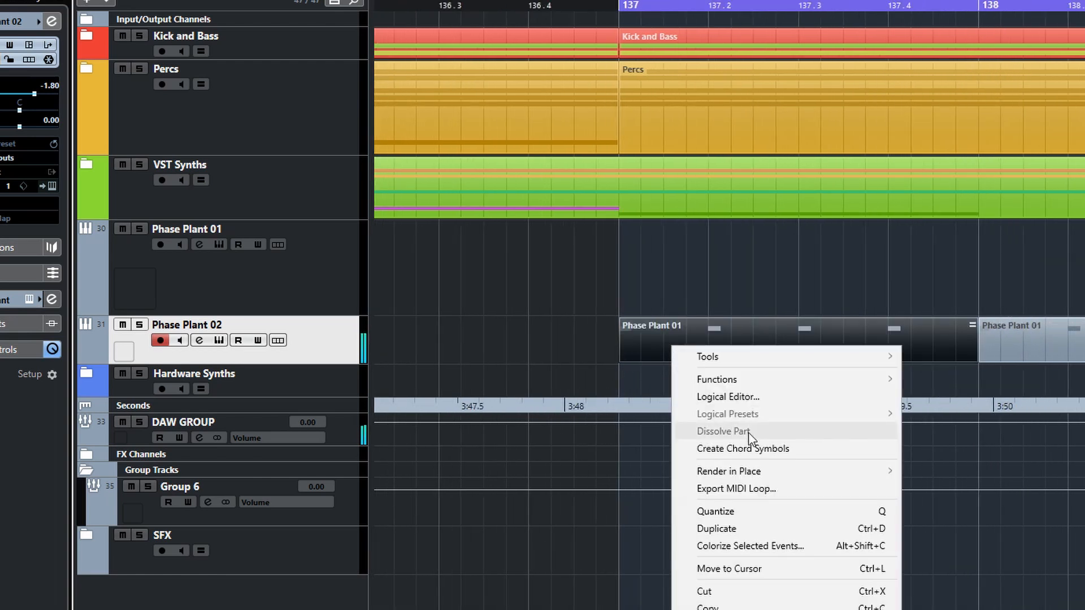
pyautogui.moveTo(755, 474)
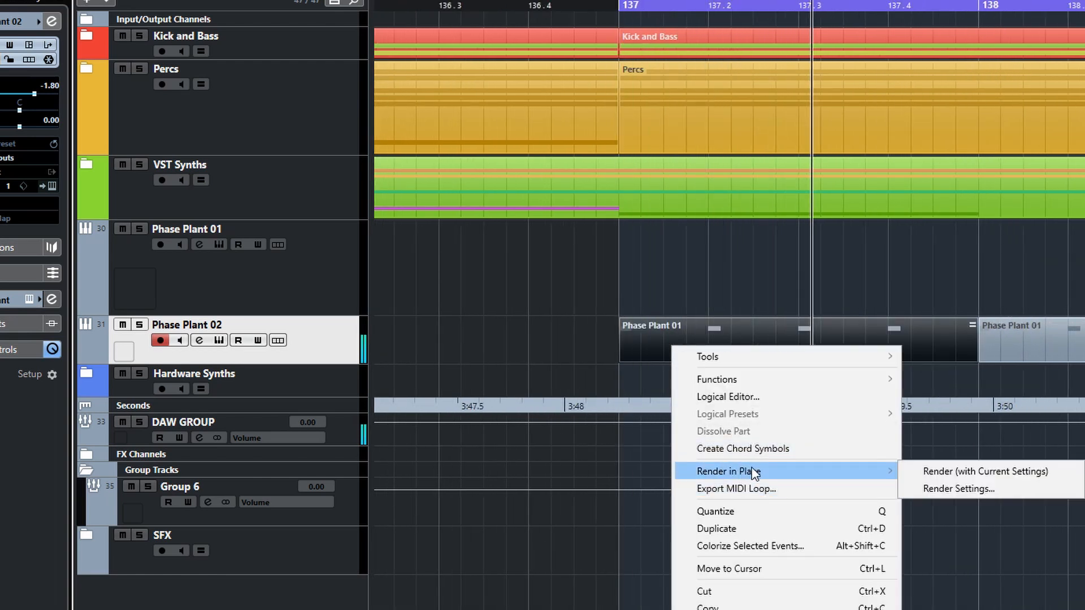
pyautogui.click(1040, 479)
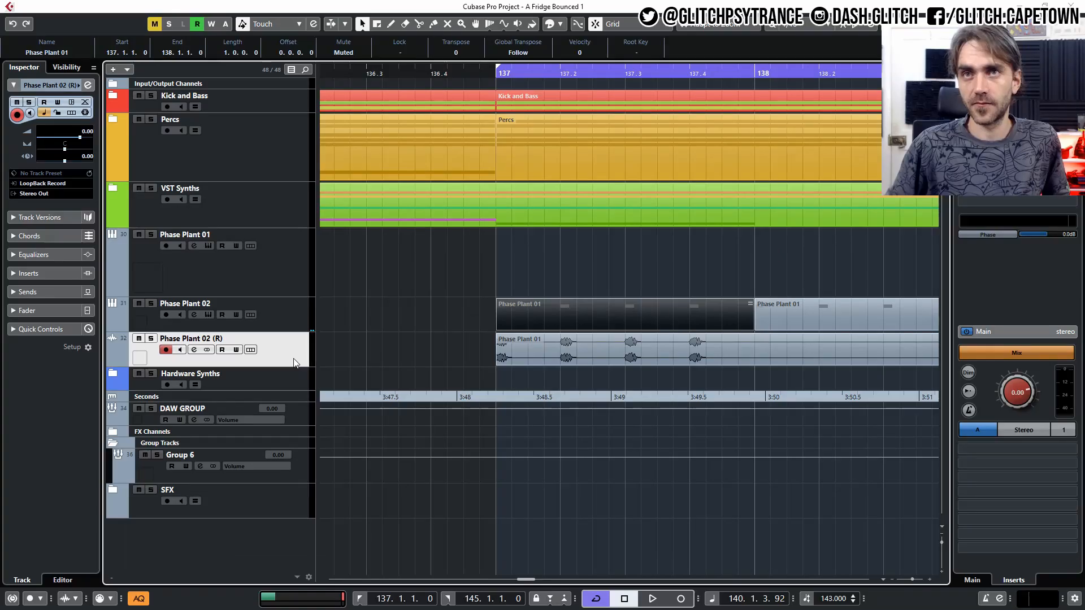
# - Increase the height of the rendered Phase Plant 02 (R) track and trim its audio event to one bar, ending at bar 138
pyautogui.moveTo(280, 366); pyautogui.dragTo(277, 401)
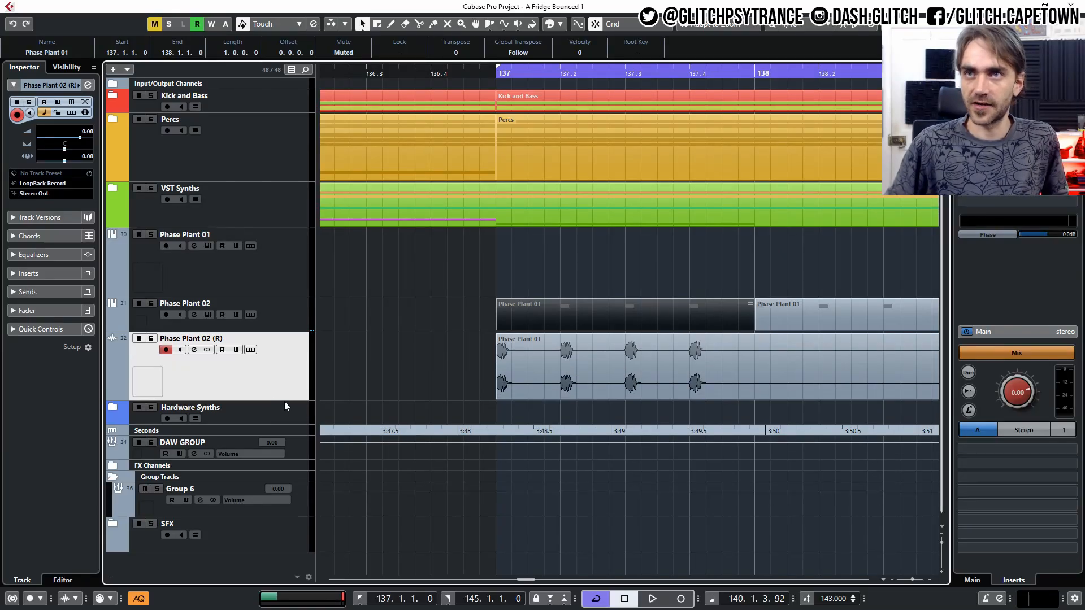
pyautogui.keyDown('ctrl'); pyautogui.scroll(-3, 589, 395); pyautogui.keyUp('ctrl')
pyautogui.click(635, 368)
pyautogui.keyDown('ctrl'); pyautogui.scroll(-3, 656, 384); pyautogui.keyUp('ctrl')
pyautogui.scroll(-4, 738, 392)
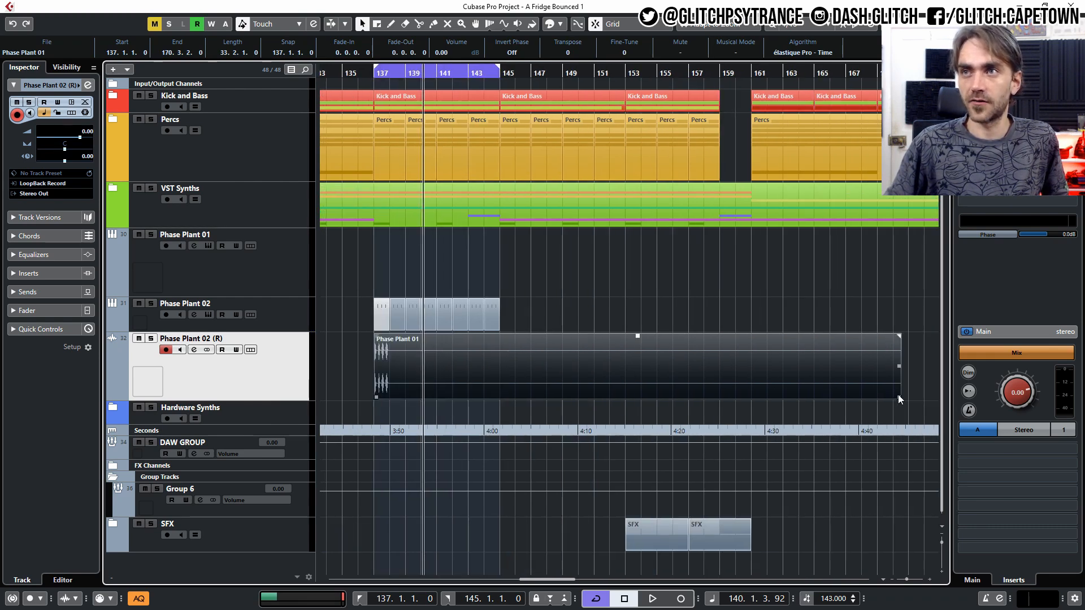
pyautogui.moveTo(898, 398); pyautogui.dragTo(382, 386)
pyautogui.scroll(6, 381, 368)
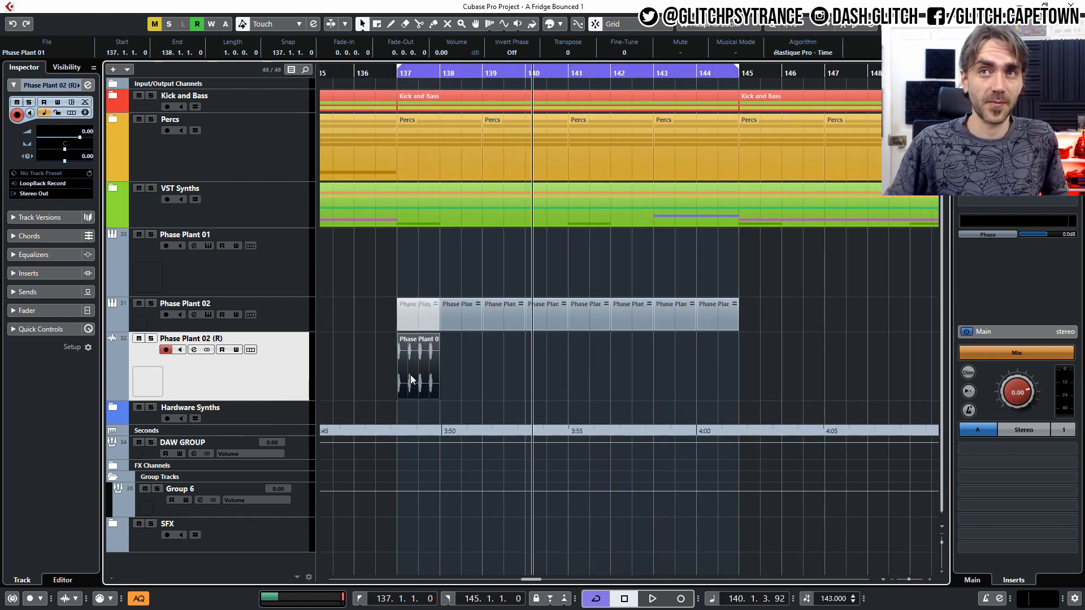
# - Set the cycle range to the single bar from 137 to 138 above the rendered audio event
pyautogui.click(679, 407)
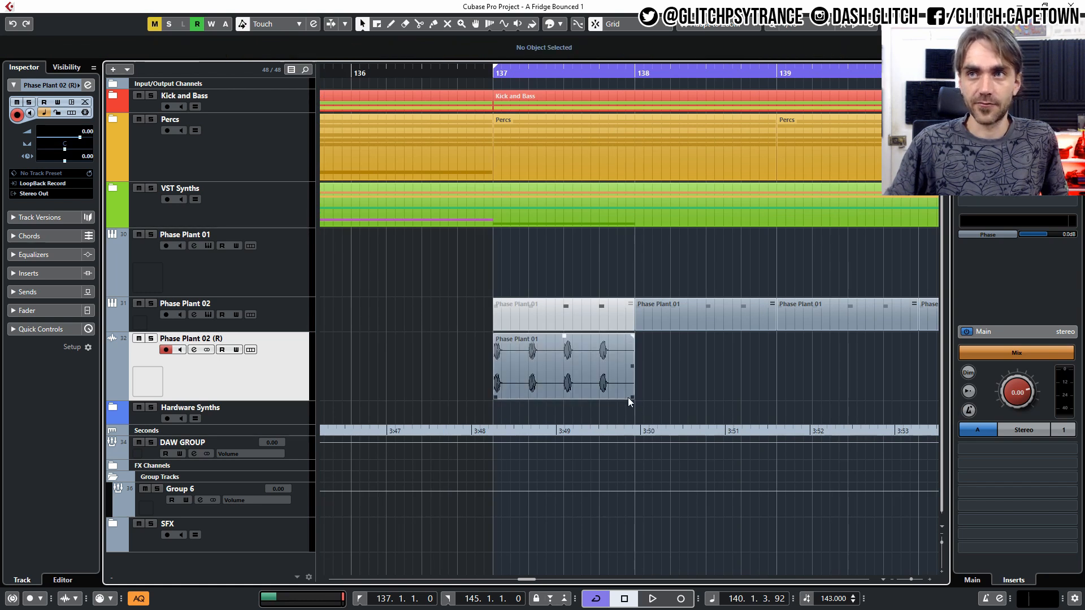
pyautogui.scroll(2, 554, 379)
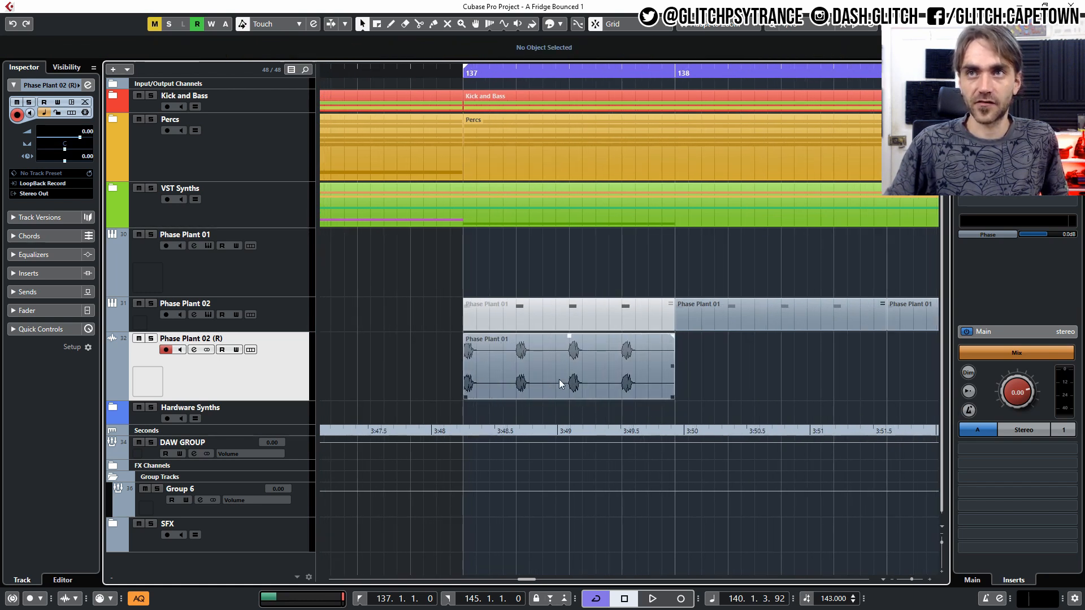
pyautogui.moveTo(442, 63); pyautogui.dragTo(675, 82)
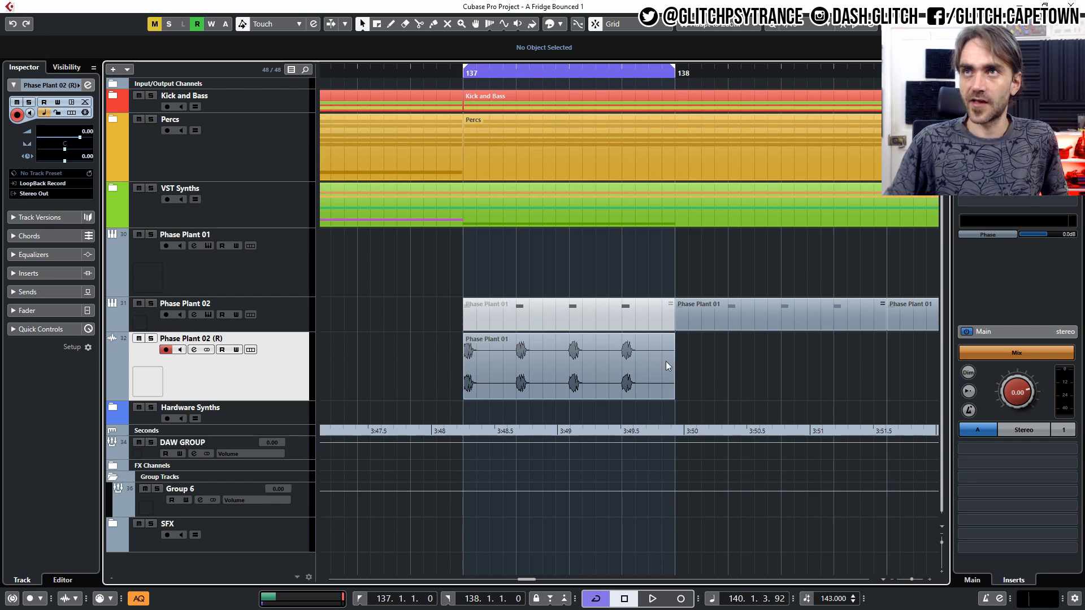
# - Trim the rendered event at bar 137 to a single kick one sixteenth long, with a 0.0.0.12 fade-out
pyautogui.click(666, 399)
pyautogui.moveTo(671, 397); pyautogui.dragTo(466, 399)
pyautogui.scroll(4, 485, 410)
pyautogui.moveTo(464, 336); pyautogui.dragTo(460, 336)
pyautogui.scroll(-5, 489, 390)
pyautogui.press('KP_1')
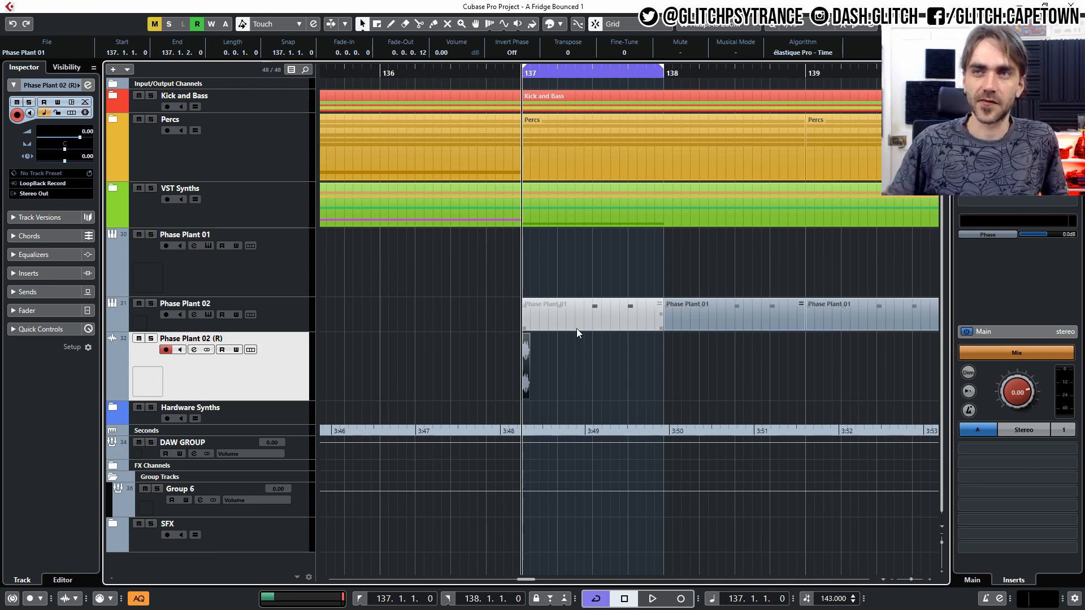
# - Copy the single kick event onto every beat of bars 137 and 138 and mute the Phase Plant 02 track
pyautogui.scroll(-4, 669, 309)
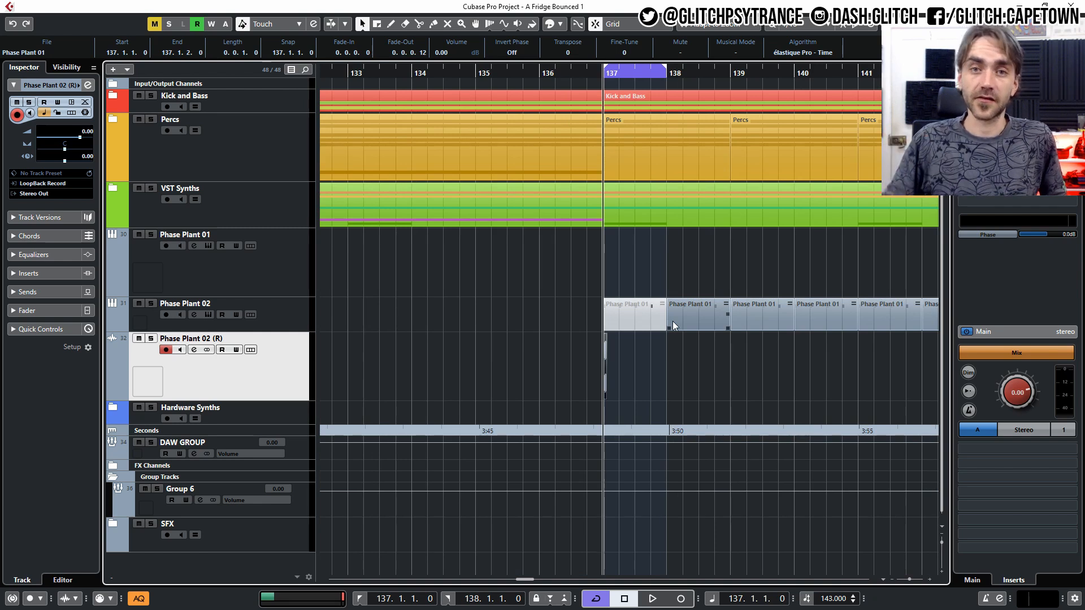
pyautogui.scroll(3, 365, 387)
pyautogui.moveTo(356, 384); pyautogui.dragTo(385, 391)
pyautogui.moveTo(445, 356); pyautogui.dragTo(414, 385)
pyautogui.moveTo(481, 364); pyautogui.dragTo(356, 389)
pyautogui.moveTo(355, 388); pyautogui.dragTo(472, 382)
pyautogui.scroll(-3, 613, 266)
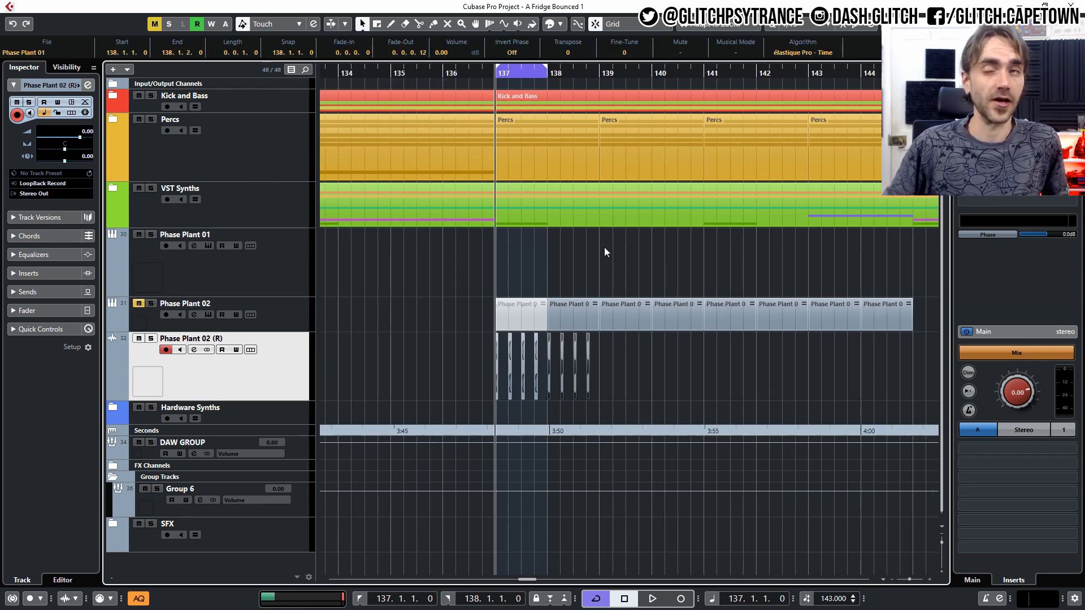
# - Combine the kick events into one audio part, extend it to two bars and repeat it up to bar 145
pyautogui.rightClick(540, 366)
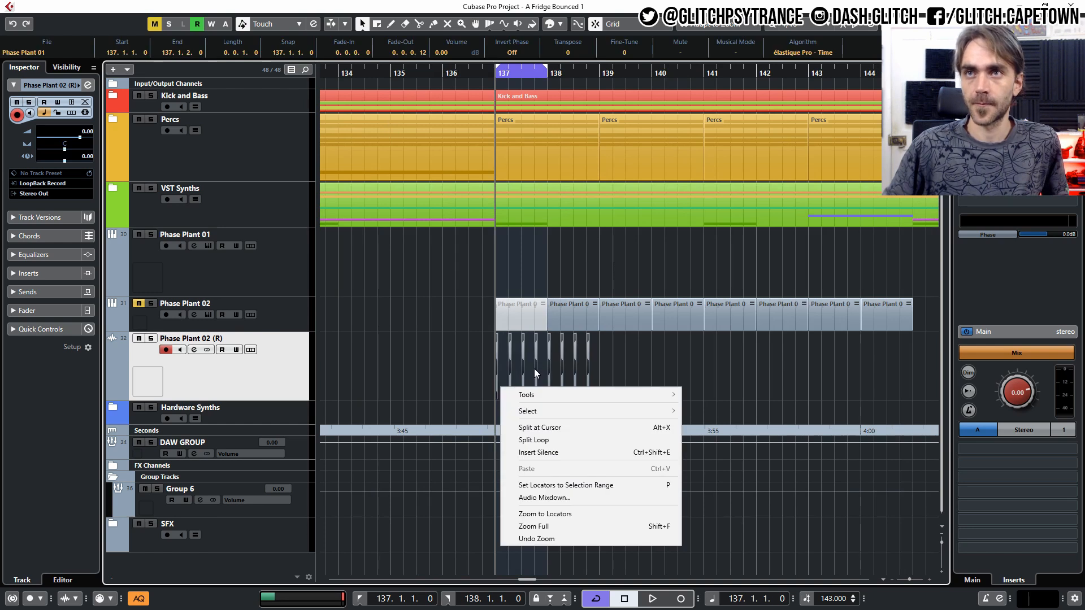
pyautogui.click(540, 368)
pyautogui.rightClick(535, 368)
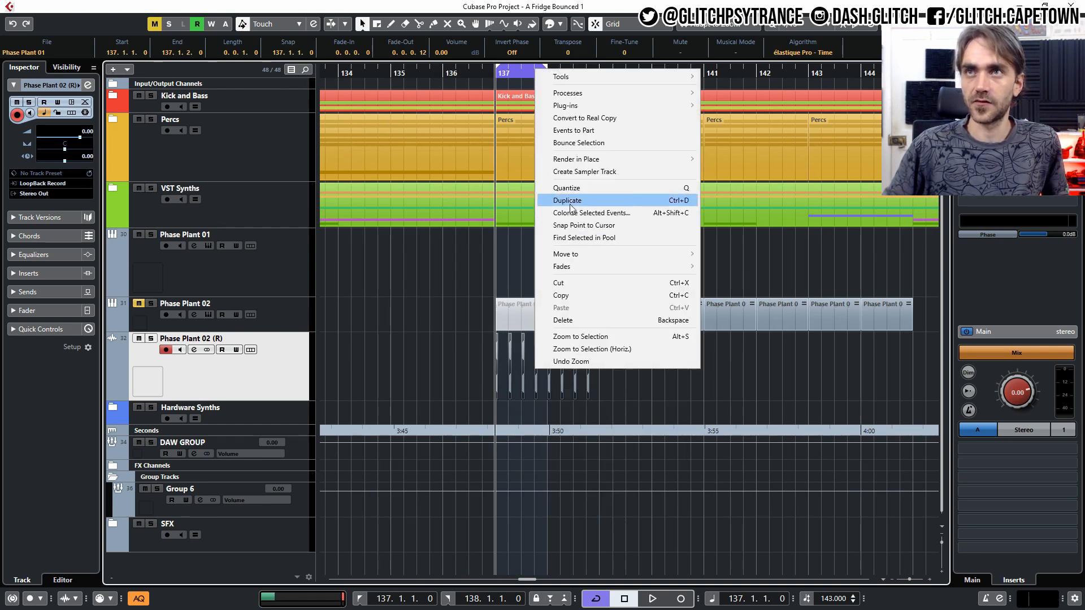
pyautogui.click(584, 142)
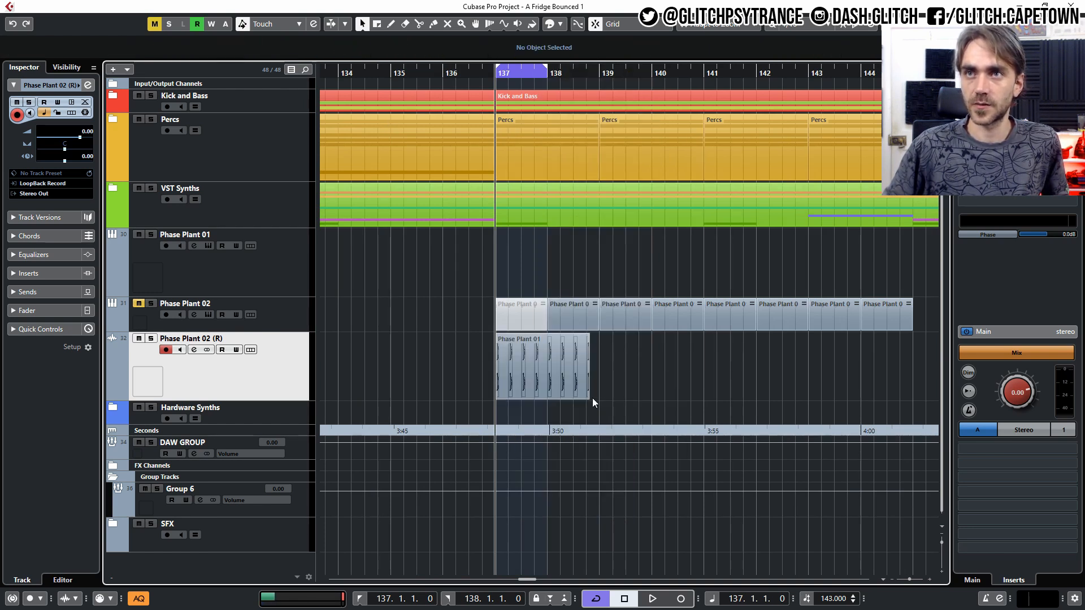
pyautogui.moveTo(596, 371); pyautogui.dragTo(911, 372)
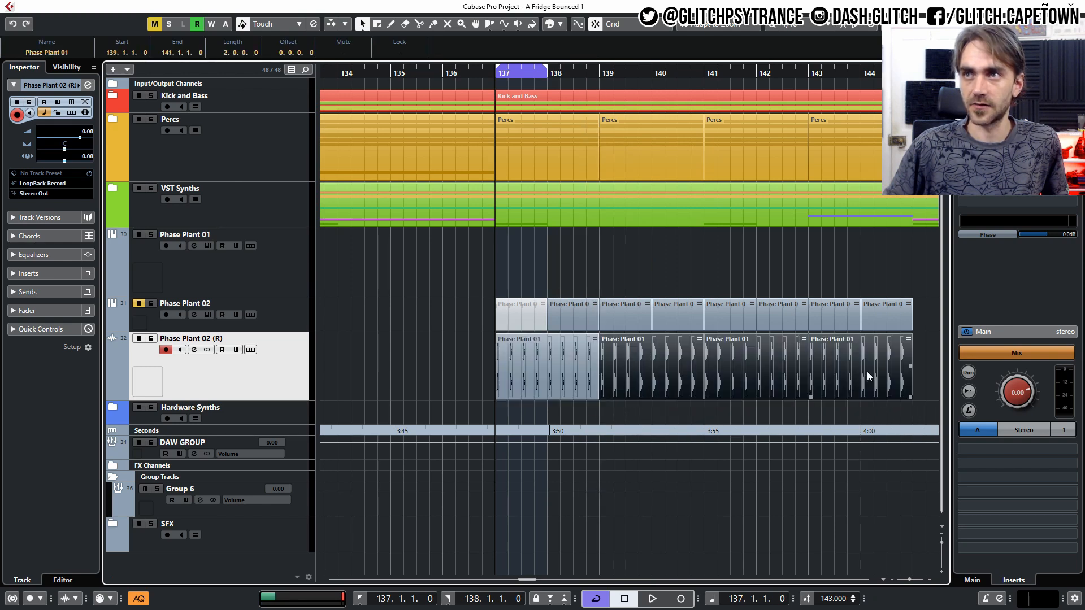
# - Copy the kick parts into bars 129 to 137 and play the arrangement from about bar 127
pyautogui.press('g')
pyautogui.press('g')
pyautogui.moveTo(746, 72); pyautogui.dragTo(853, 78)
pyautogui.click(693, 84)
pyautogui.press('space')
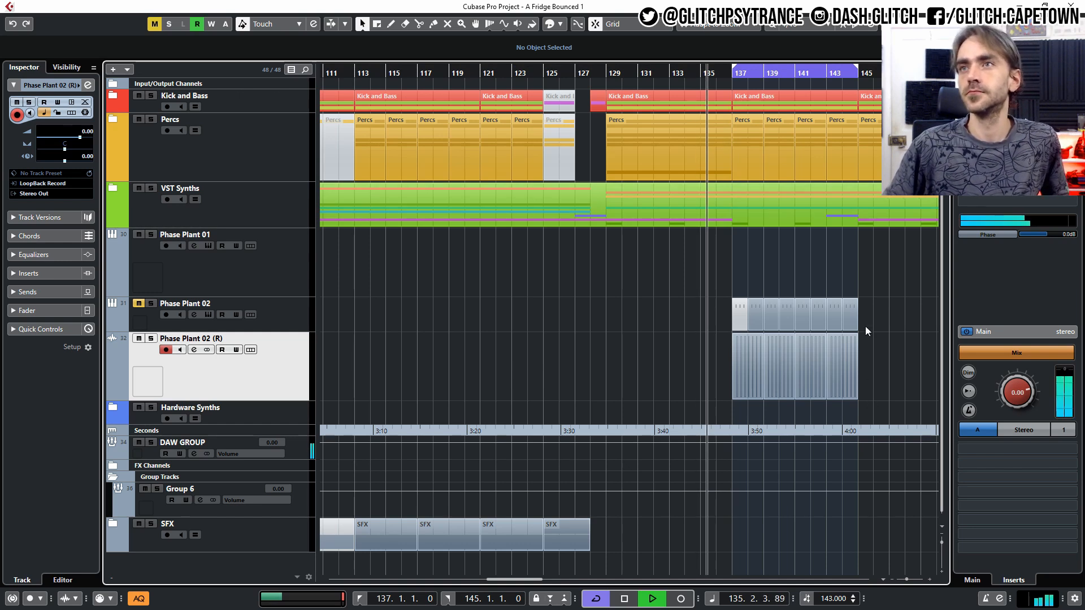
pyautogui.click(754, 377)
pyautogui.moveTo(753, 378); pyautogui.dragTo(626, 351)
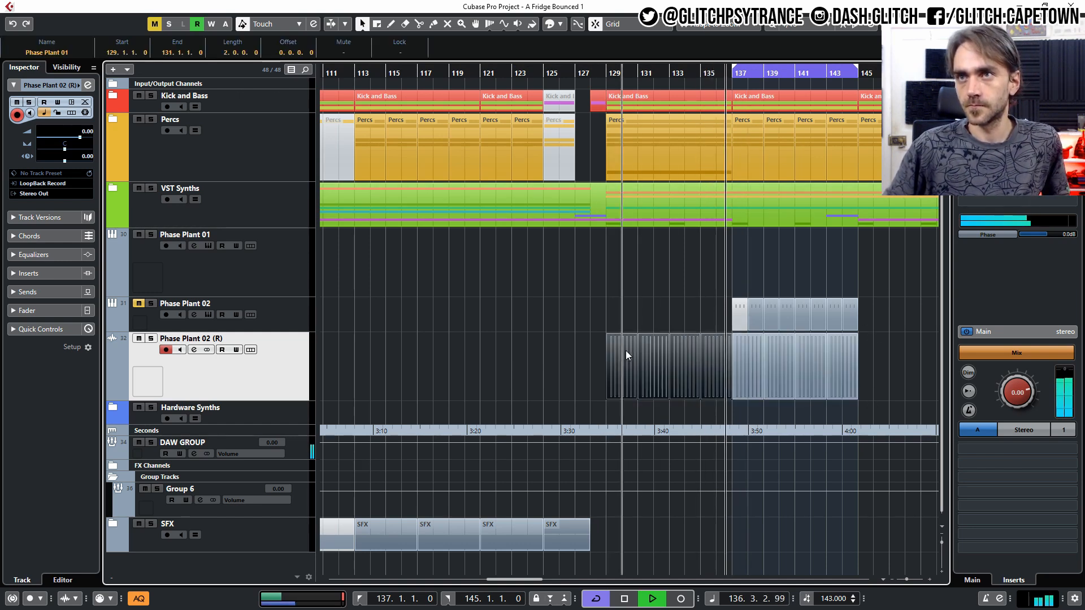
pyautogui.click(569, 75)
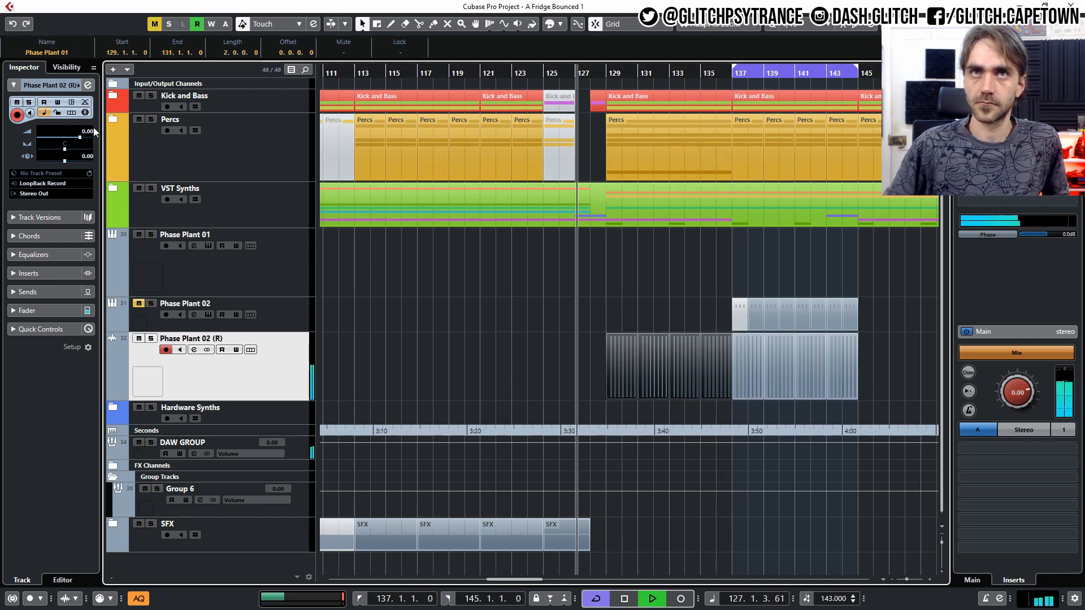
# - Copy the kick parts back to bar 97, route their track to the Kick and Bass output and set its volume to -0.36
pyautogui.scroll(-1, 83, 134)
pyautogui.scroll(-3, 474, 286)
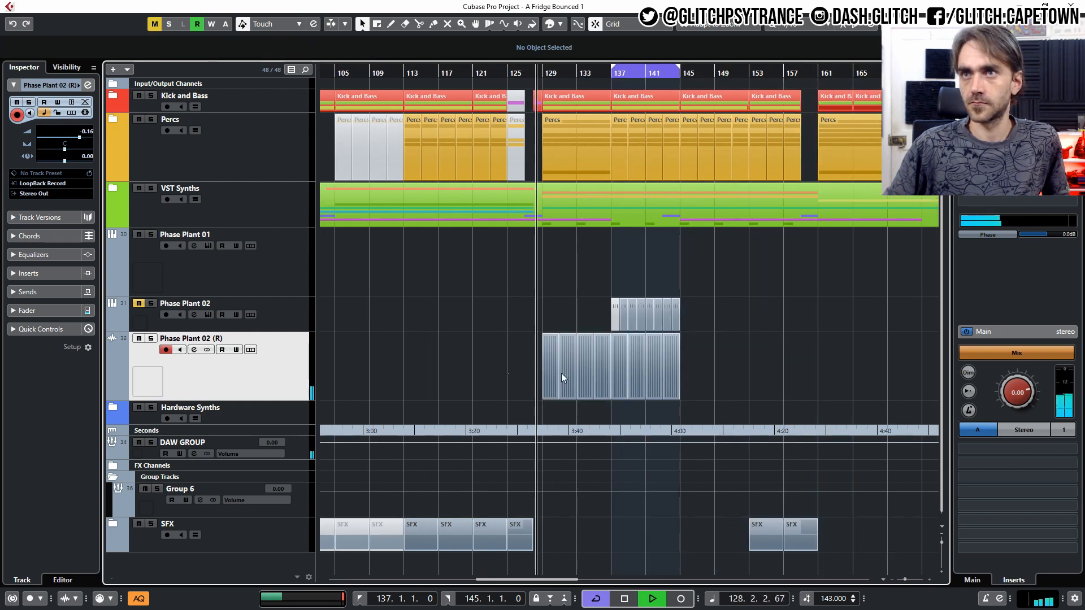
pyautogui.moveTo(546, 379); pyautogui.dragTo(408, 356)
pyautogui.click(386, 73)
pyautogui.press('space')
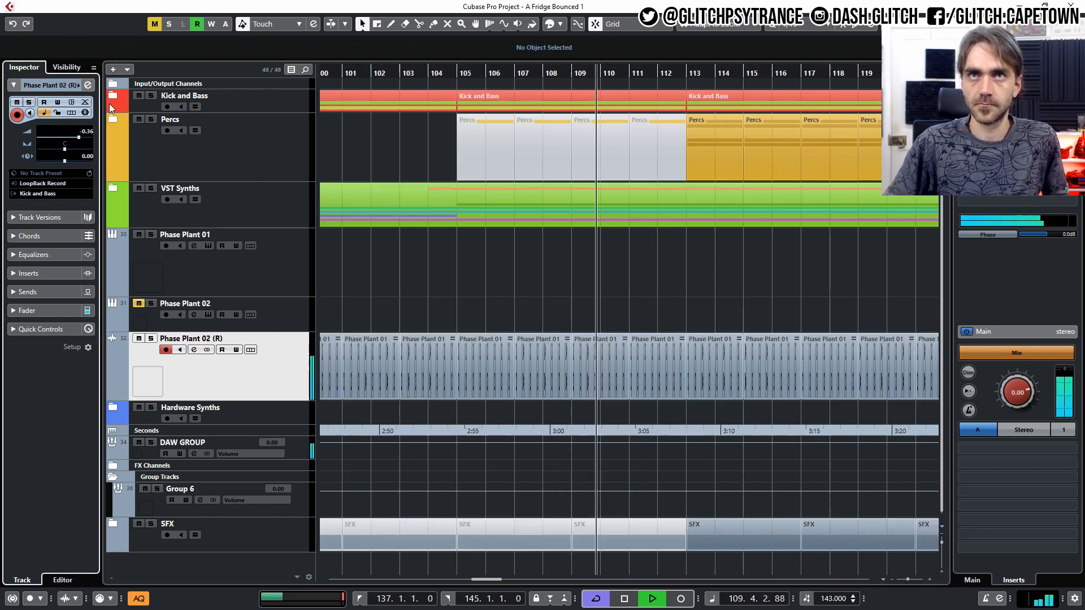
# - Check the tracks inside the Kick and Bass folder, closing it again during playback
pyautogui.click(113, 97)
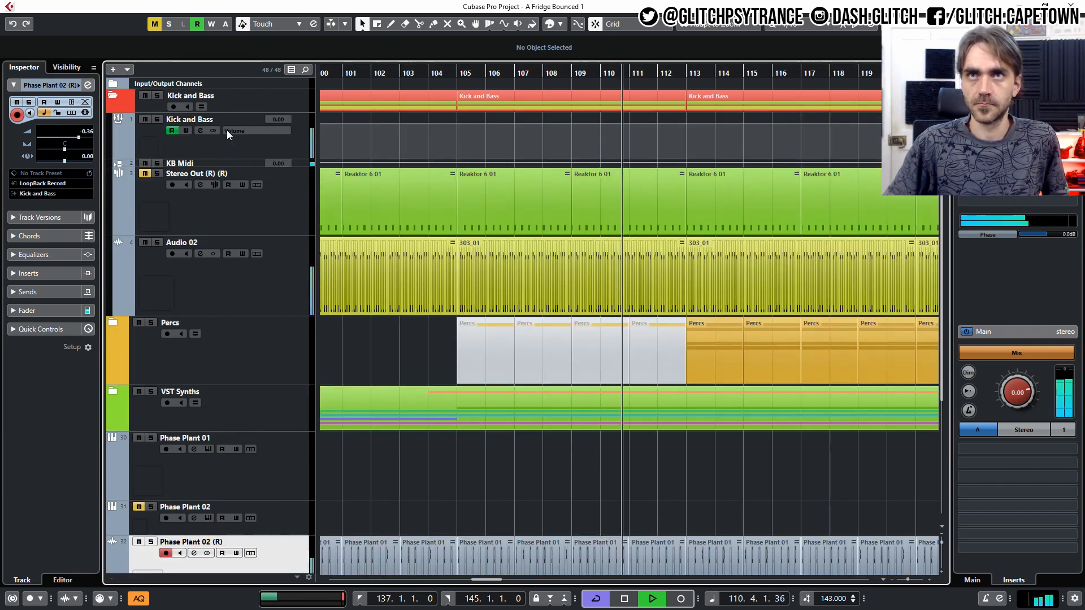
pyautogui.click(113, 98)
pyautogui.press('g')
pyautogui.press('g')
pyautogui.press('g')
pyautogui.press('g')
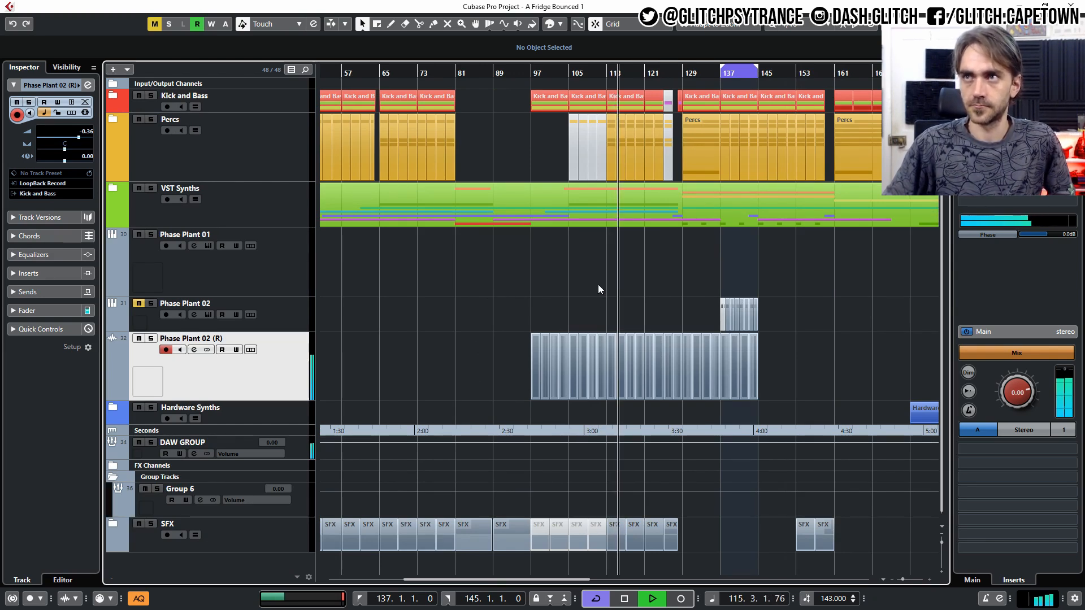
# - Inspect the individual kick events and their fades inside the audio part at bar 99, closing the editor again
pyautogui.scroll(10, 540, 376)
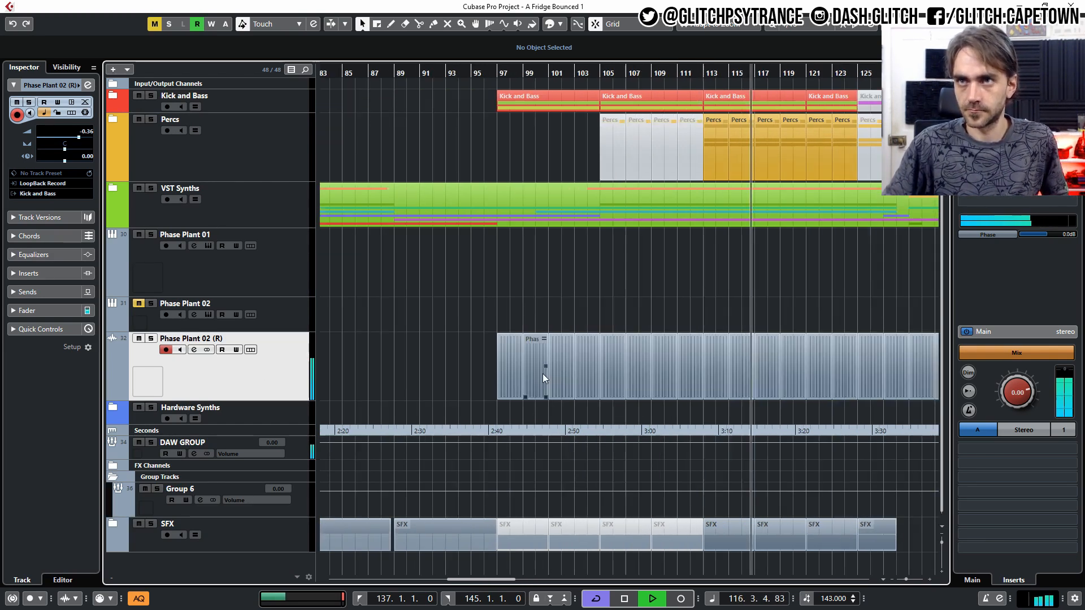
pyautogui.doubleClick(537, 373)
pyautogui.hscroll(-10, 303, 376)
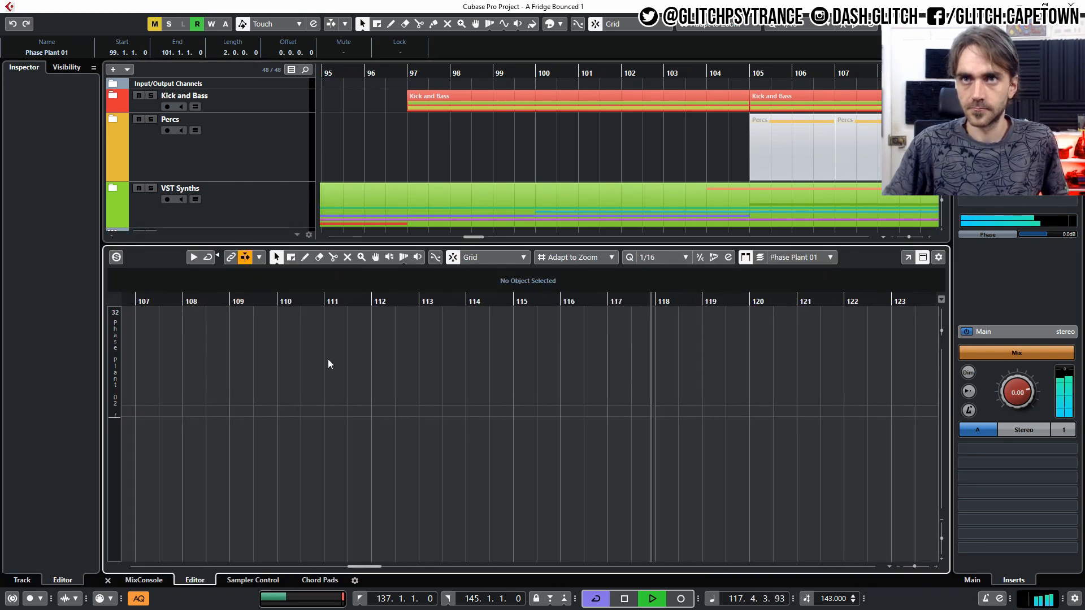
pyautogui.scroll(4, 680, 394)
pyautogui.scroll(8, 680, 394)
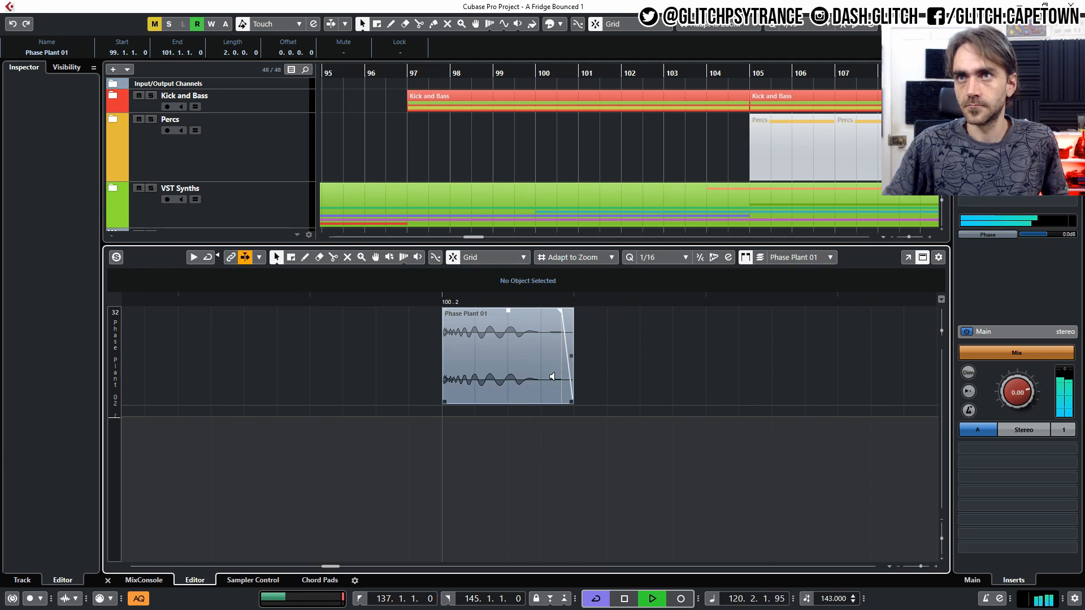
pyautogui.scroll(-4, 553, 378)
pyautogui.scroll(-6, 629, 424)
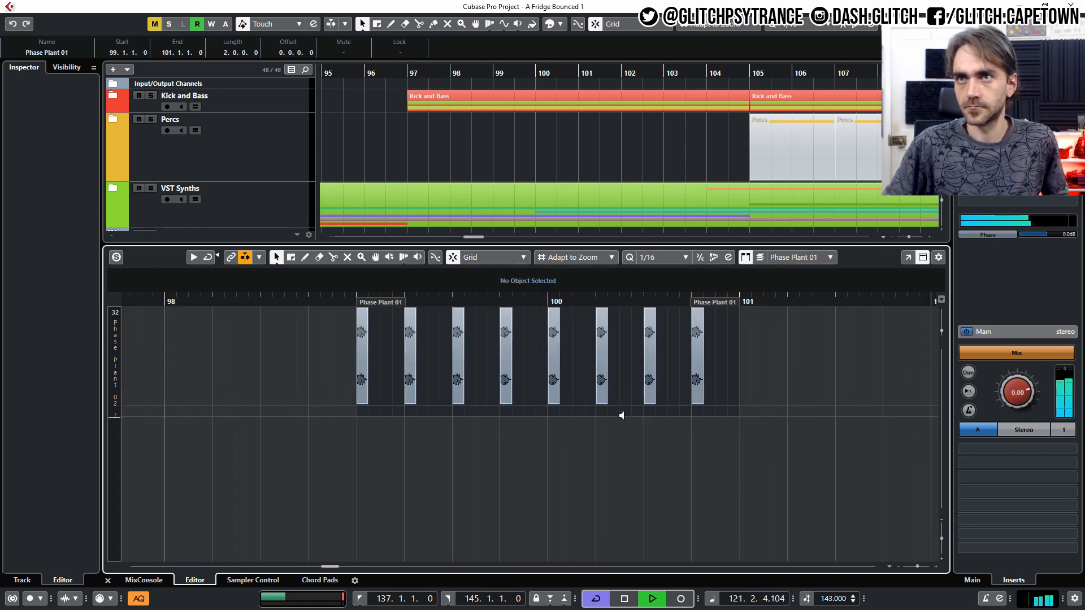
pyautogui.click(107, 580)
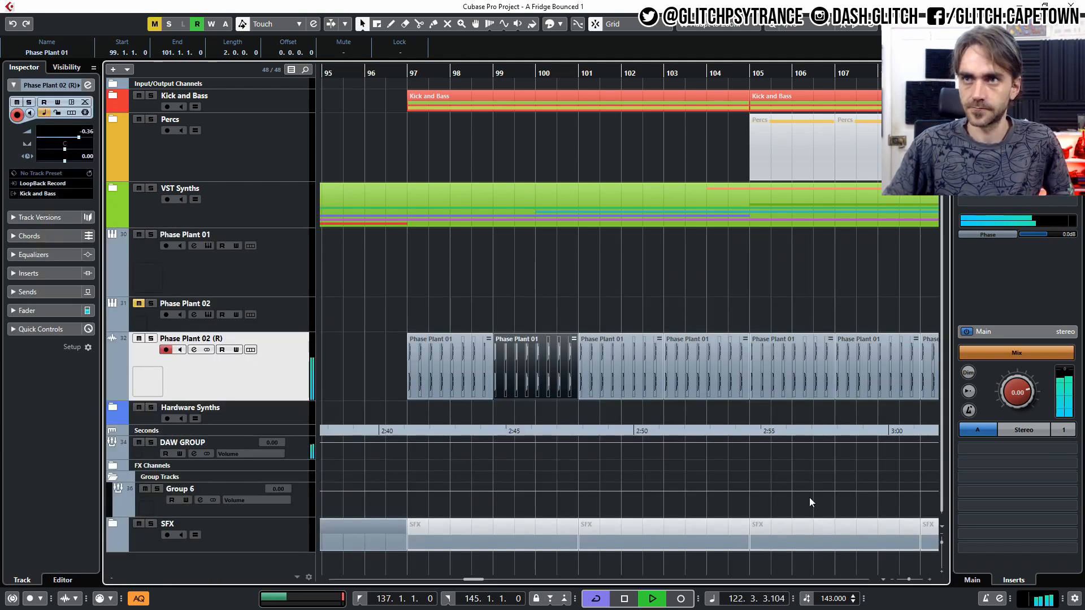
# - Remove the kick part from bars 127 to 129 and minimise the height of the Phase Plant 01 and 02 tracks
pyautogui.click(727, 314)
pyautogui.scroll(-6, 732, 305)
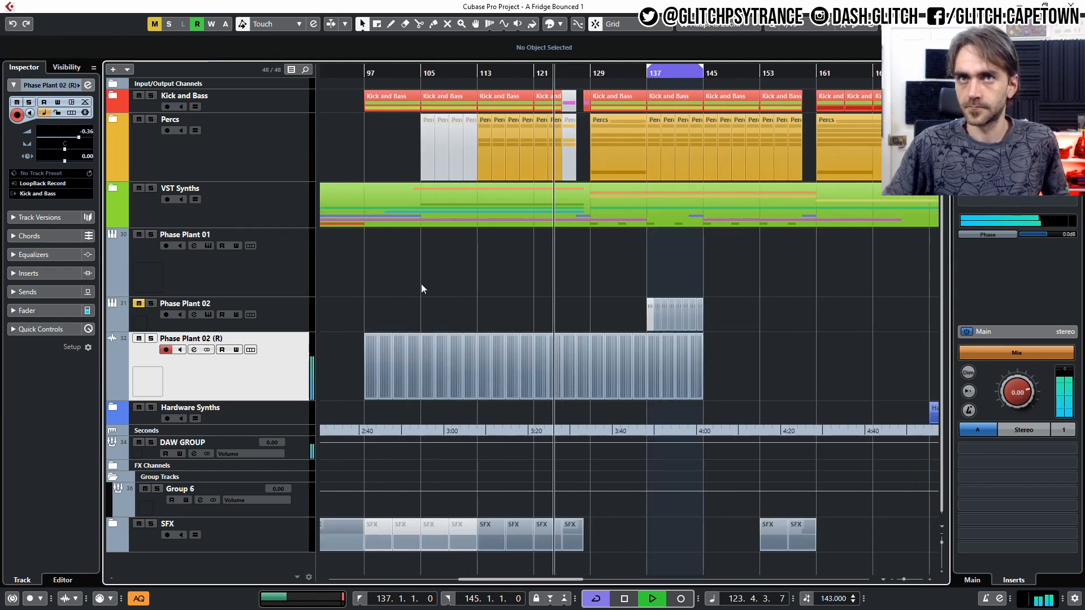
pyautogui.click(289, 313)
pyautogui.keyDown('shift'); pyautogui.click(286, 276); pyautogui.keyUp('shift')
pyautogui.hotkey('alt', 'Up')
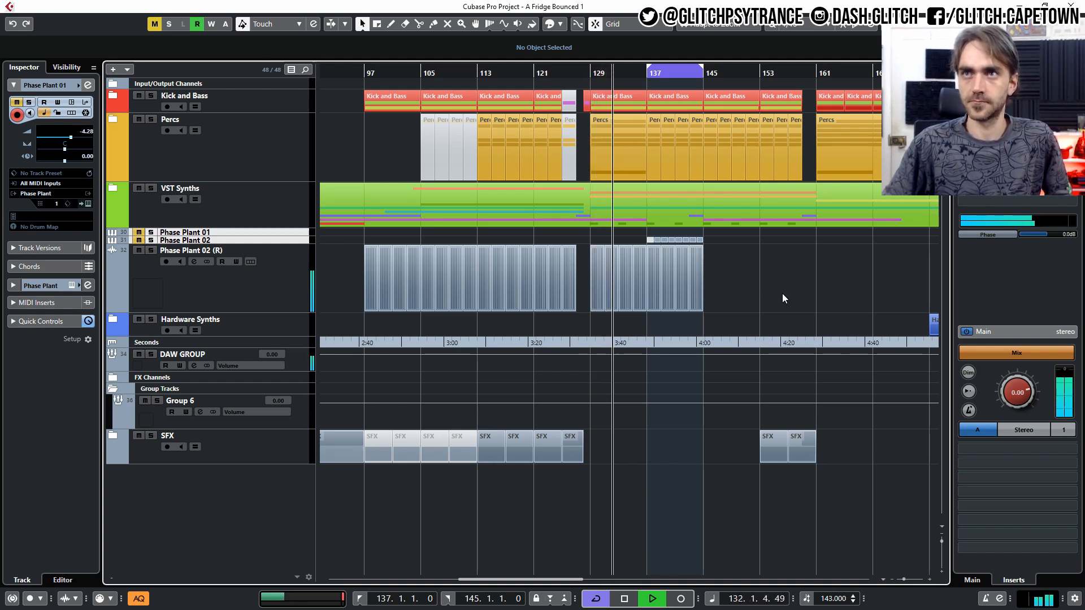
# - Turn off cycle playback and copy the kick parts from bar 145 onward, deleting the copy at bar 159
pyautogui.press('KP_Divide')
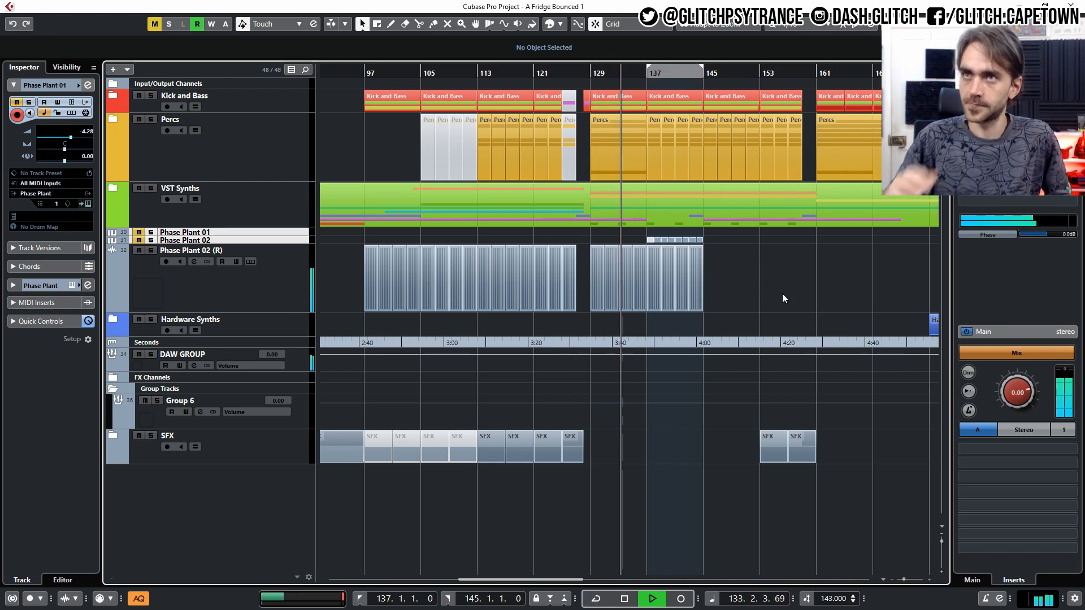
pyautogui.moveTo(782, 294); pyautogui.dragTo(609, 308)
pyautogui.moveTo(704, 286); pyautogui.dragTo(849, 254)
pyautogui.click(812, 293)
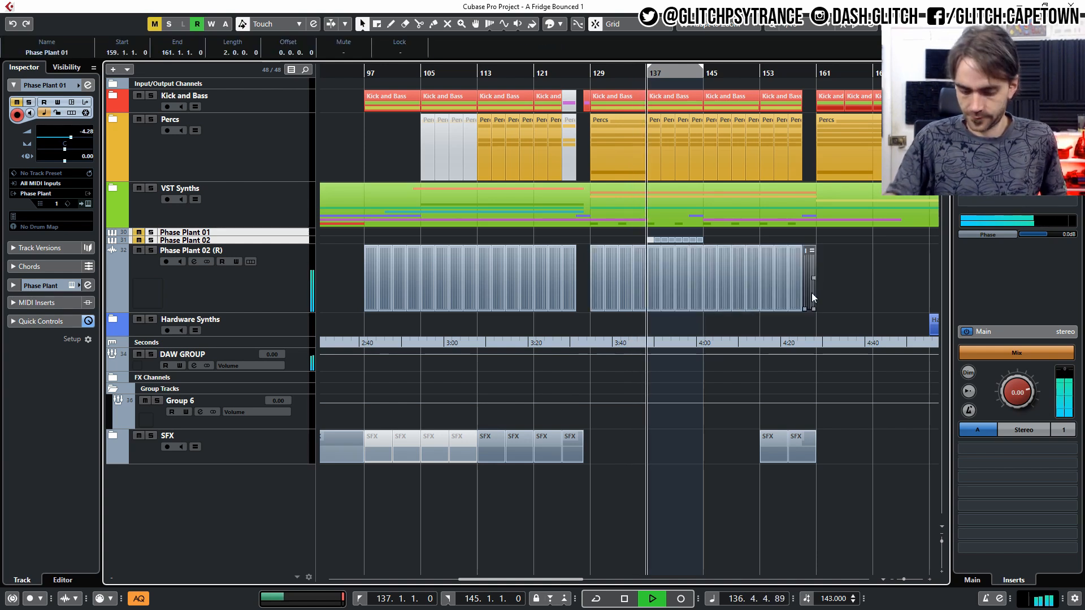
pyautogui.press('Delete')
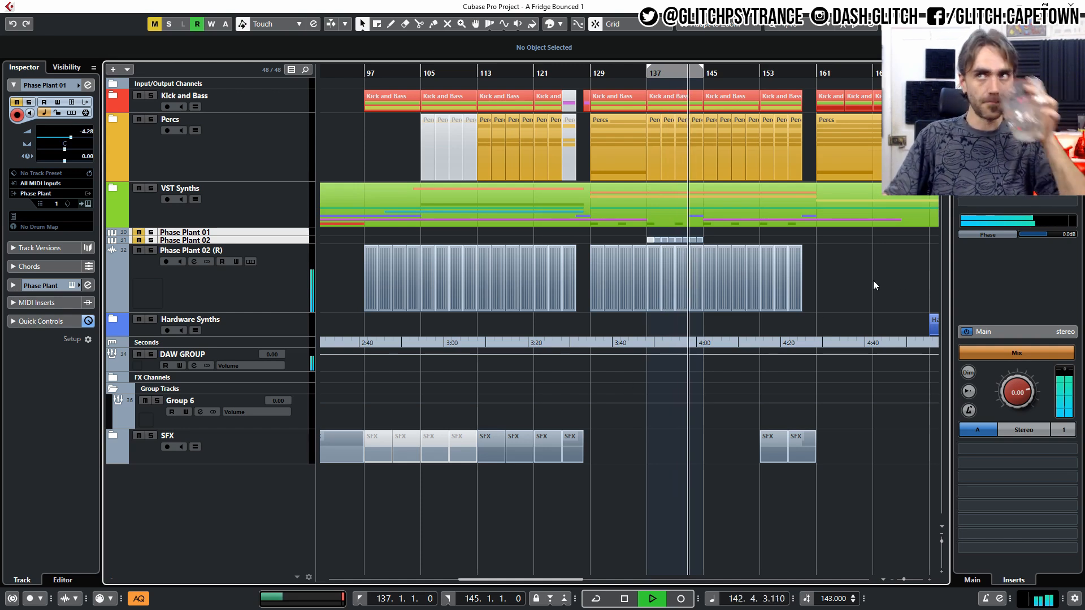
# - Copy the kick parts into the section from bar 161 to bar 191
pyautogui.moveTo(857, 290); pyautogui.dragTo(825, 288)
pyautogui.click(728, 289)
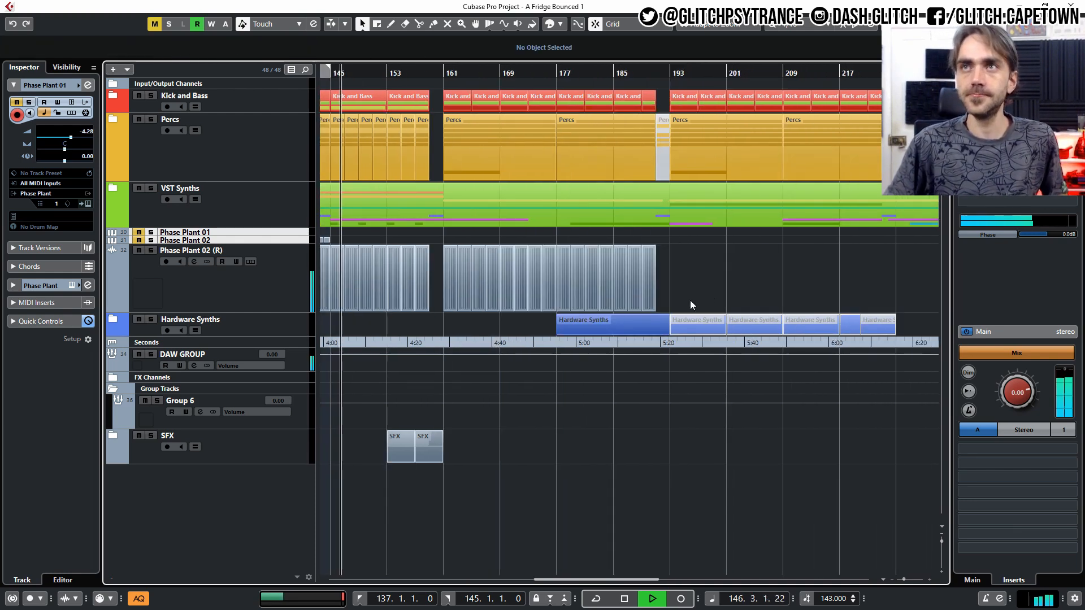
pyautogui.press('g')
pyautogui.press('g')
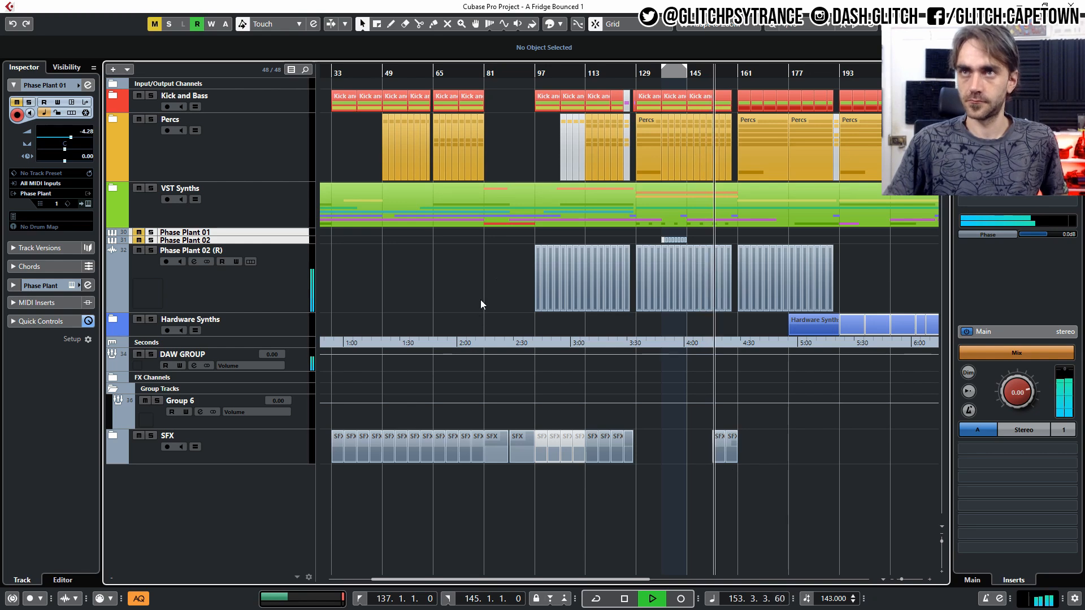
# - Listen to the arrangement with the new kick through the section after bar 161 and stop playback
pyautogui.scroll(3, 652, 290)
pyautogui.hscroll(3, 651, 291)
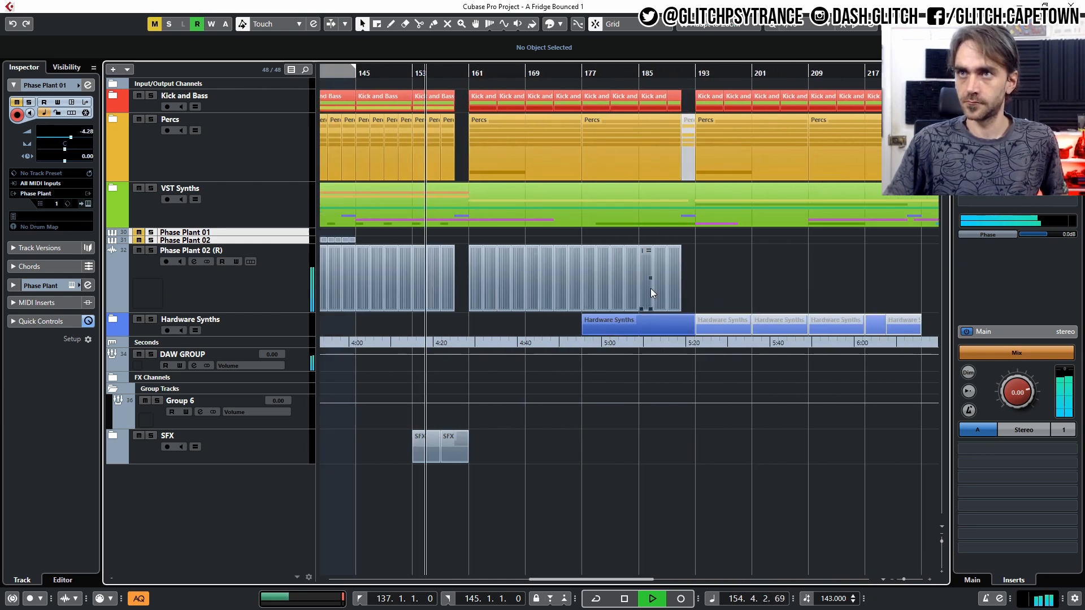
pyautogui.scroll(2, 430, 274)
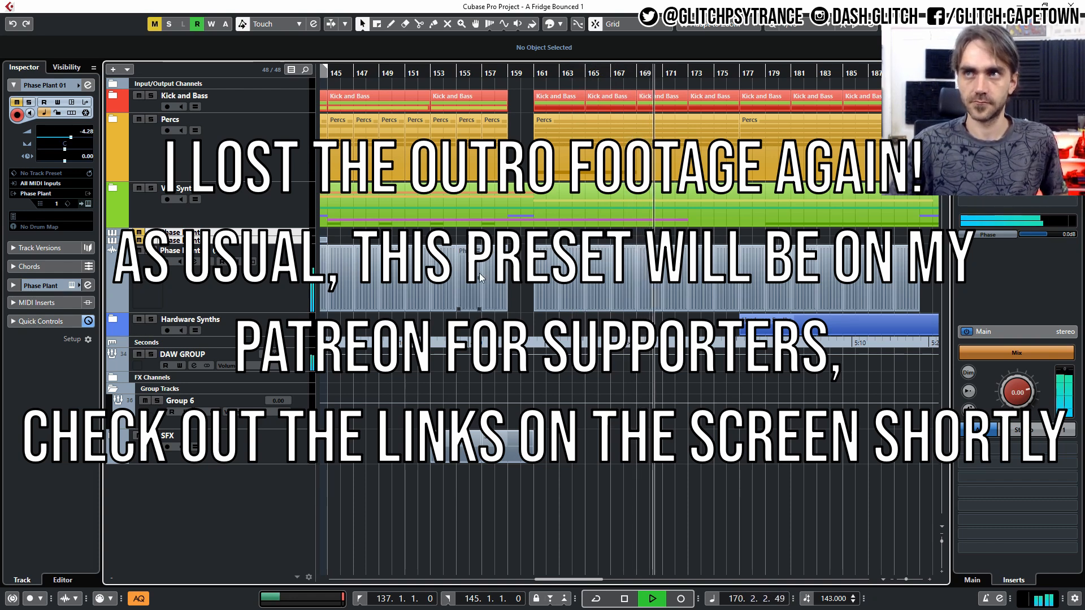
pyautogui.press('g')
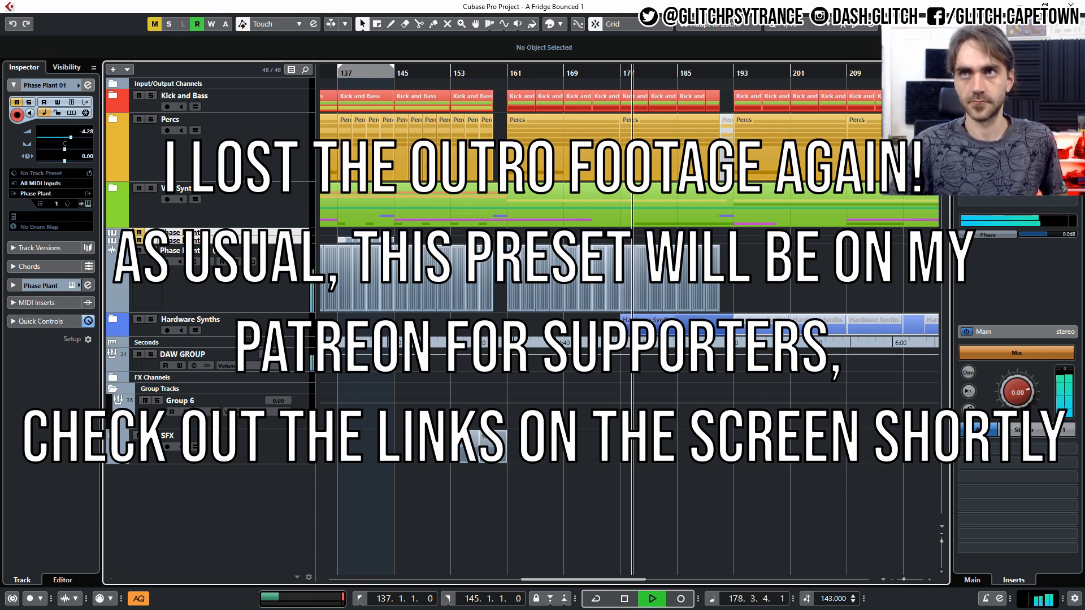
pyautogui.press('g')
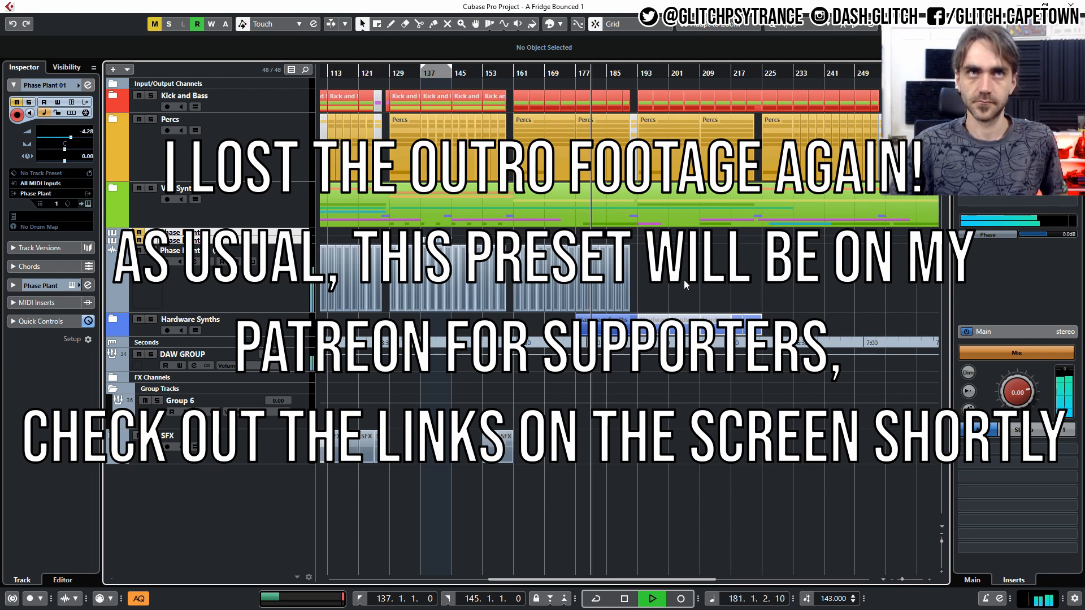
pyautogui.press('space')
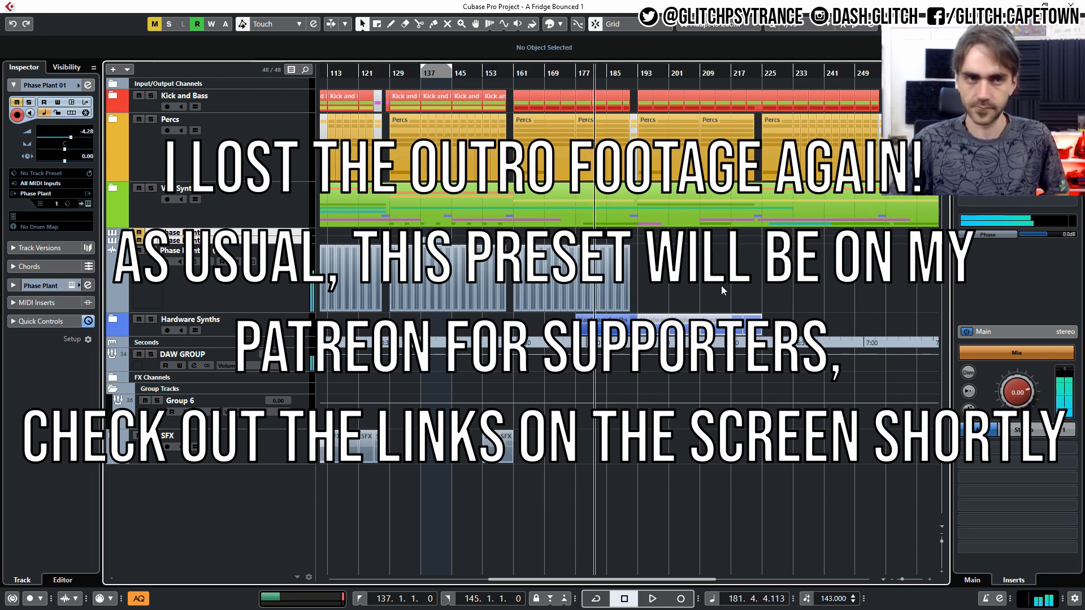